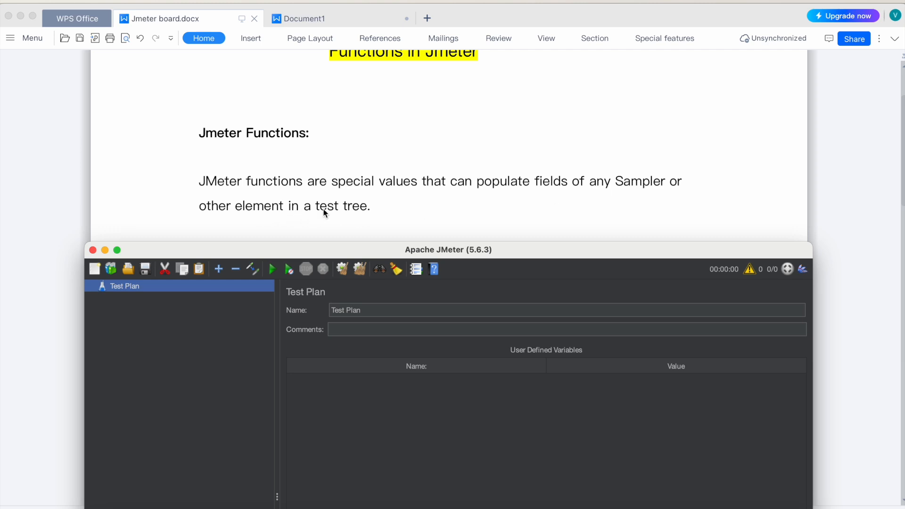
Step: In the blank Document1 in WPS Office, write the heading "Syntax:" and start a new line below it
click(311, 19)
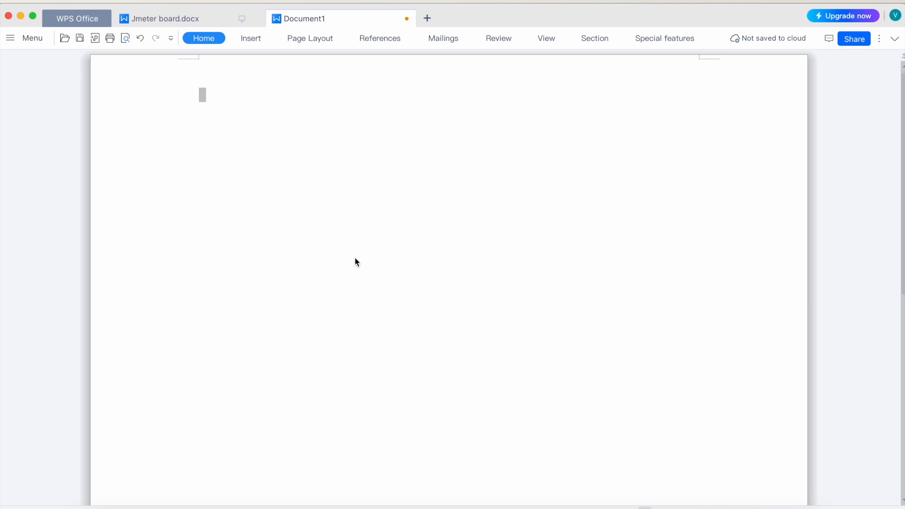
text(Syt)
text(ntax:)
key(Return)
key(Return)
Step: Write the function syntax with parameters as ${__functionName(par1, par2....)} under the heading
text(${)
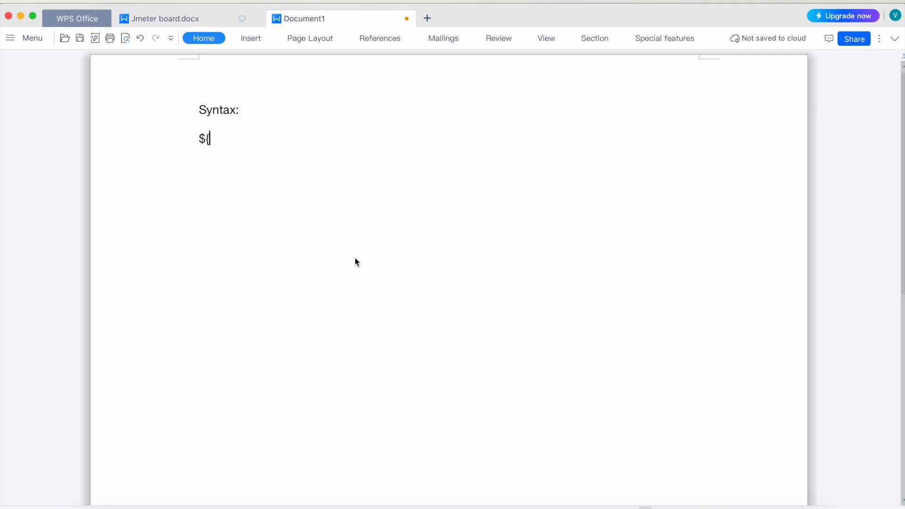
text(__functionName)
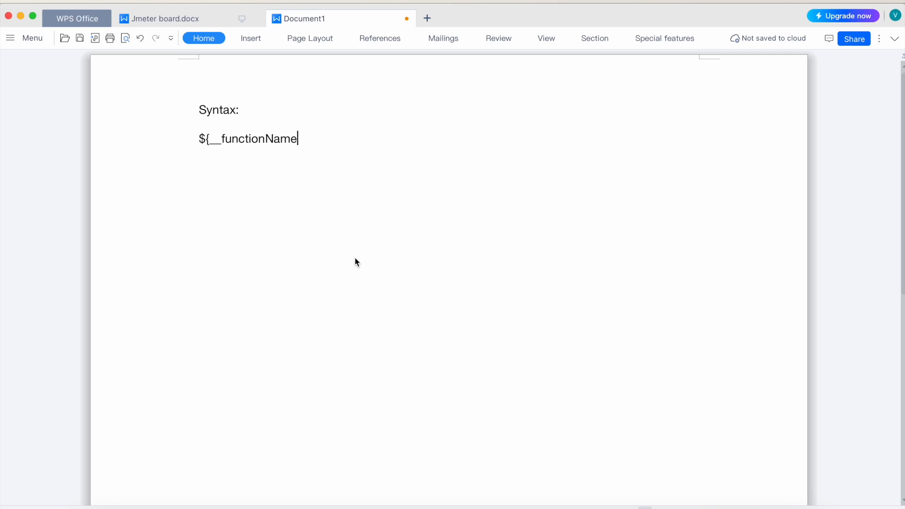
text((par1, par2....)})
Step: Below a gap, write the parameterless form ${__functionName} and highlight its functionName part
key(Return)
key(Return)
text(${_)
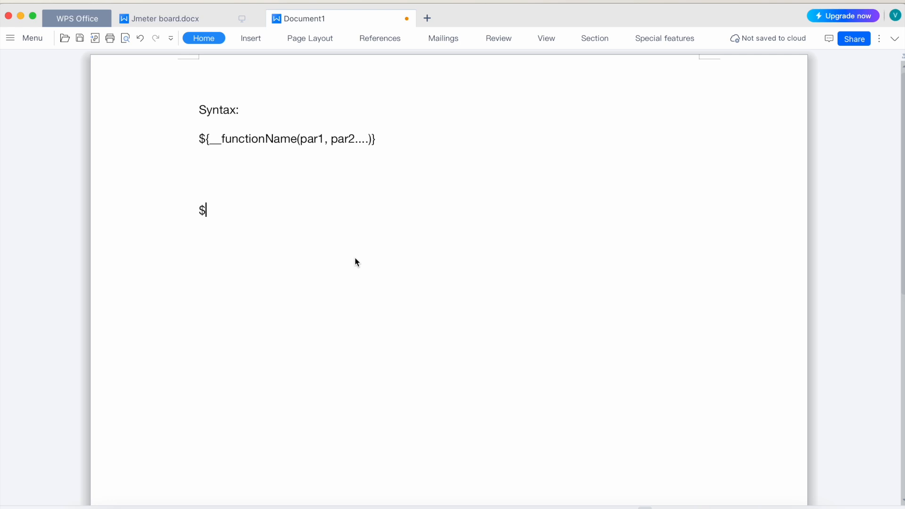
text(_funcio)
key(BackSpace)
key(BackSpace)
text(tionName)
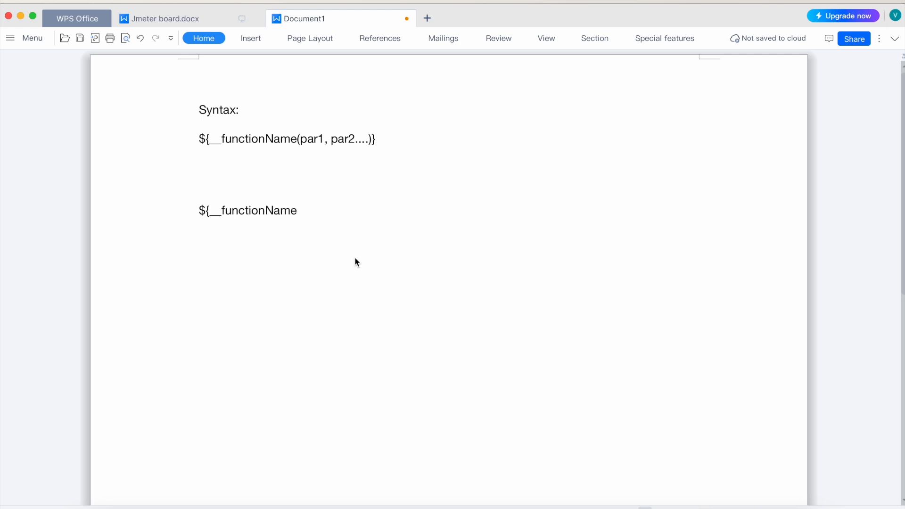
text(})
key(Return)
drag(222, 210, 297, 212)
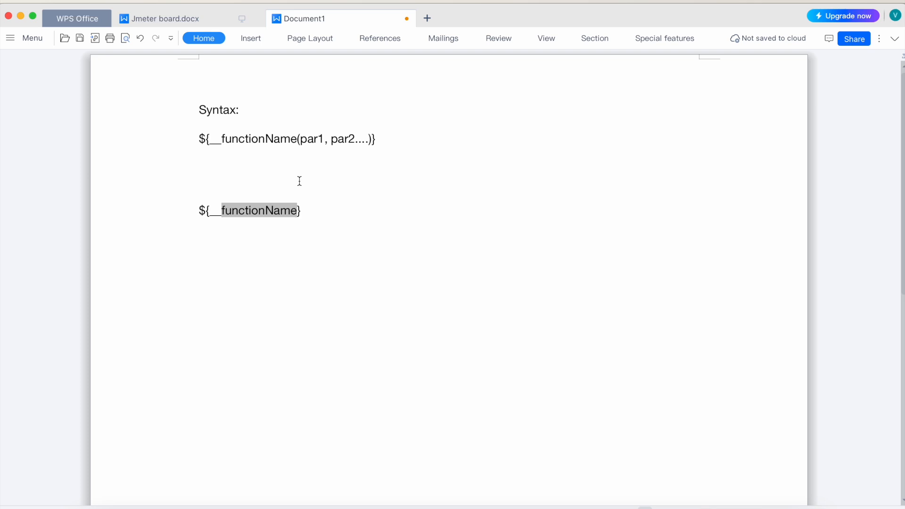
Step: Switch to Apache JMeter, move its window up into full view and rename the test plan as "Test Plan - Functions Demo"
click(657, 507)
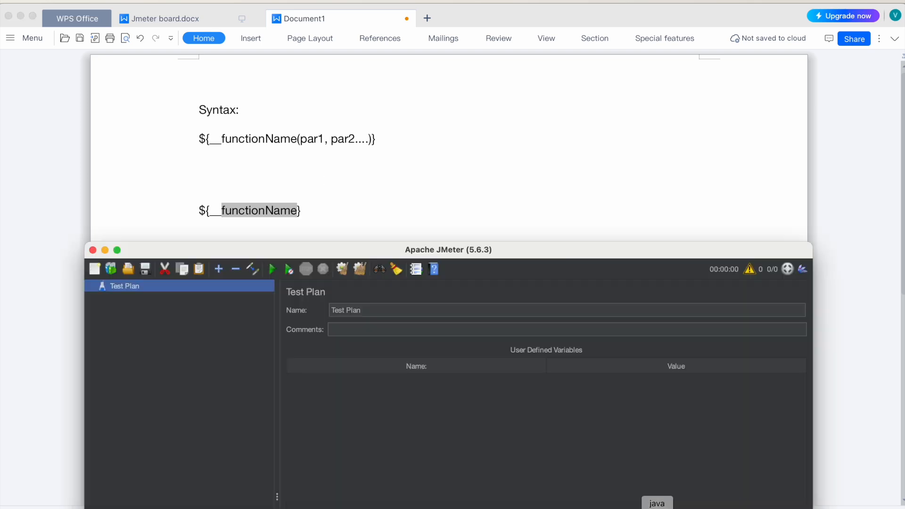
drag(430, 244, 426, 50)
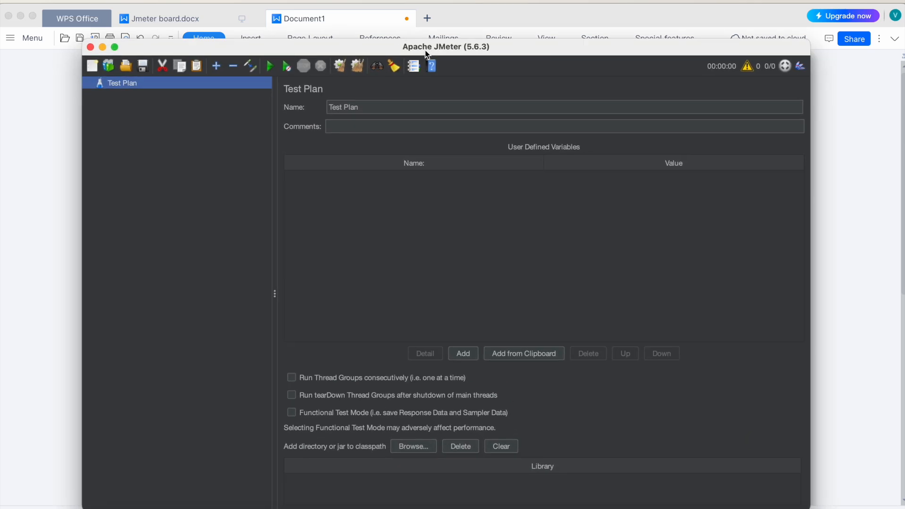
click(371, 107)
text(- )
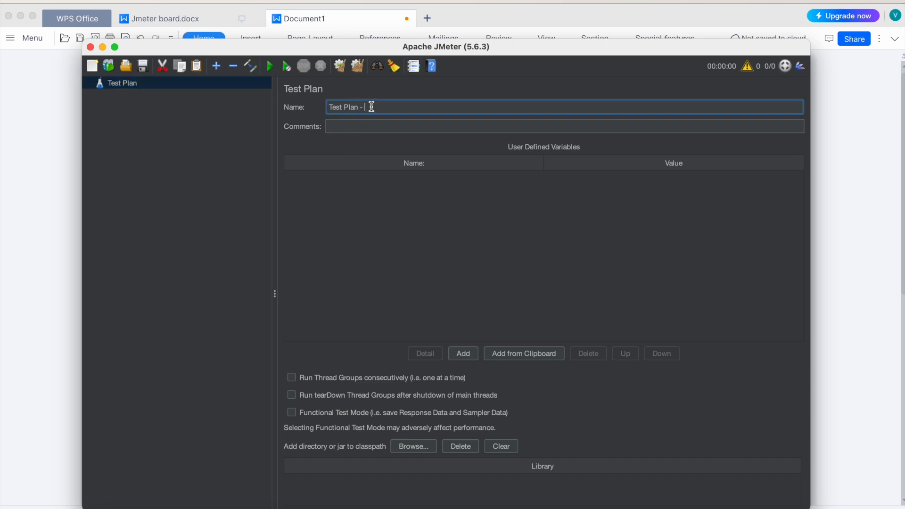
text(Functions Demo)
Step: Add a standard Thread Group to the test plan
right_click(123, 86)
mouse_move(166, 92)
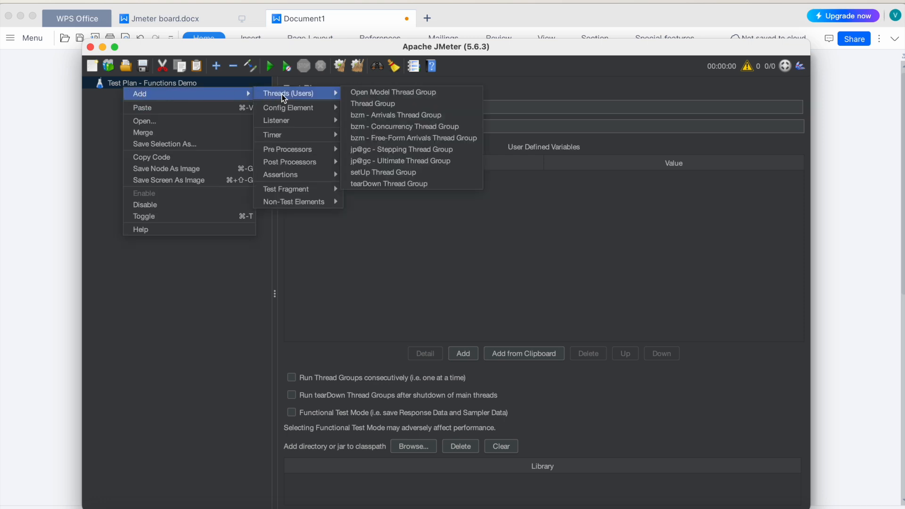
mouse_move(291, 94)
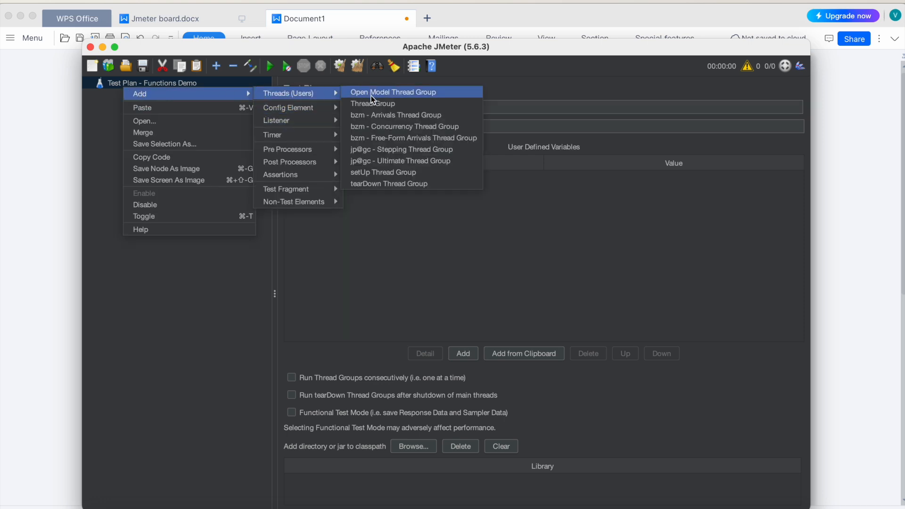
click(372, 102)
click(167, 97)
right_click(148, 99)
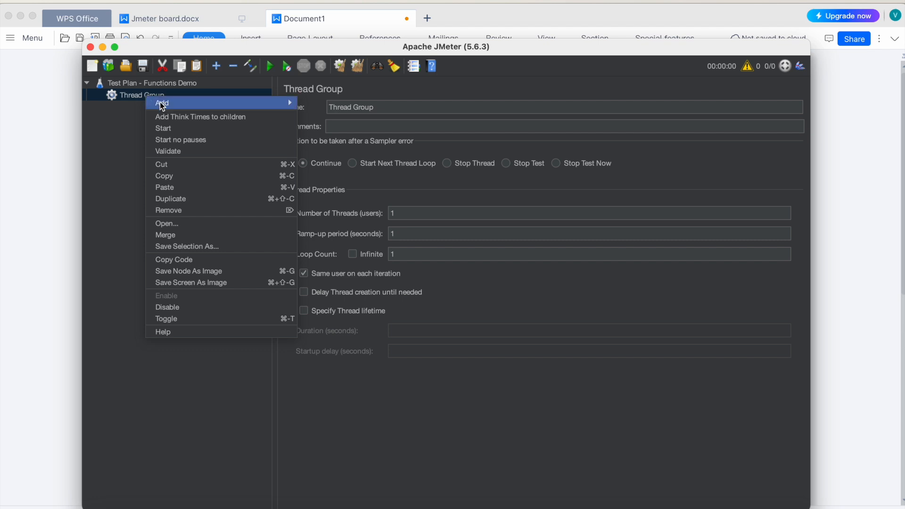
mouse_move(241, 107)
mouse_move(326, 102)
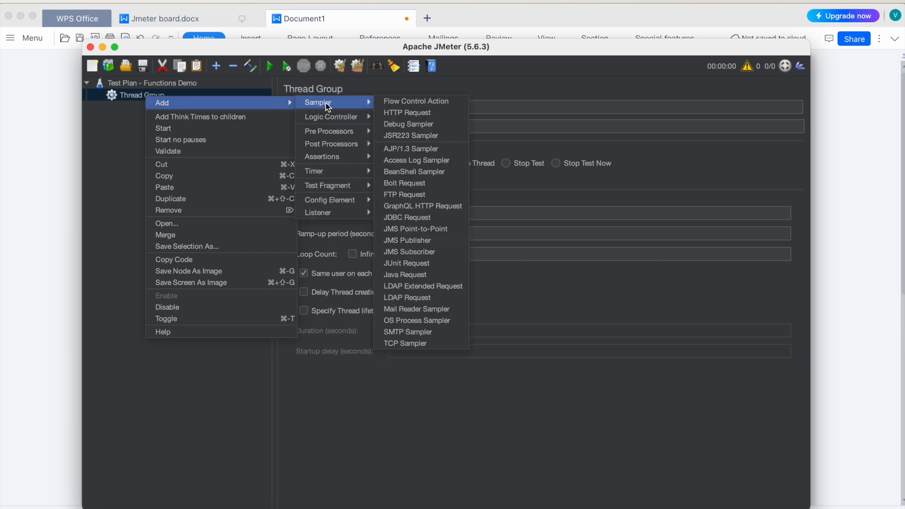
click(409, 112)
click(516, 186)
text(www.google.com)
text(ww)
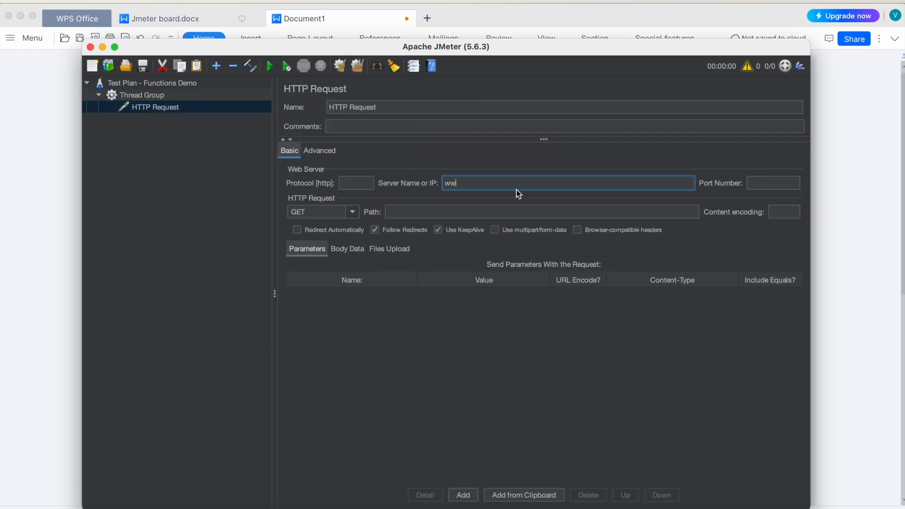
text(w.blazedemo.com)
Step: Rename the thread group as Thread Group-1 and its sampler as HTTP Request-1
click(138, 96)
click(386, 107)
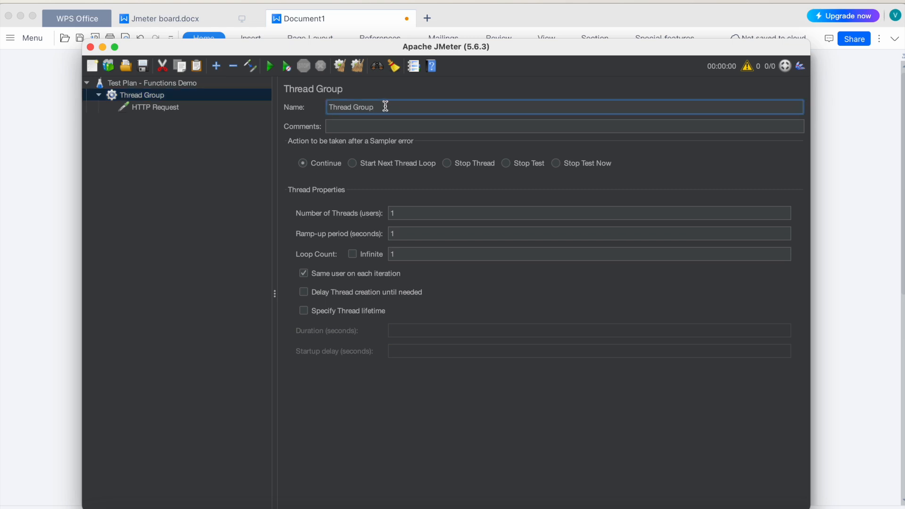
text(-1)
click(157, 109)
click(149, 95)
click(154, 107)
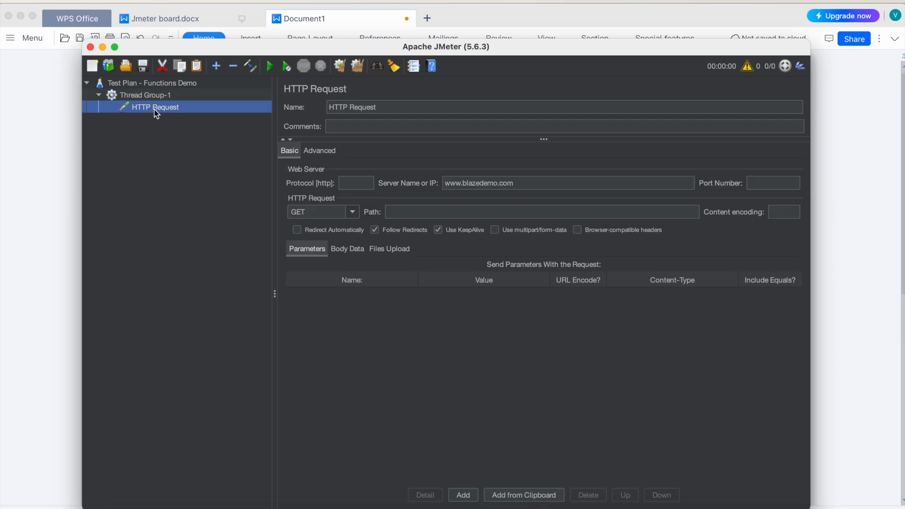
click(404, 107)
text(-1)
click(211, 146)
Step: Copy Thread Group-1, paste it into the test plan and expand the copy
click(126, 97)
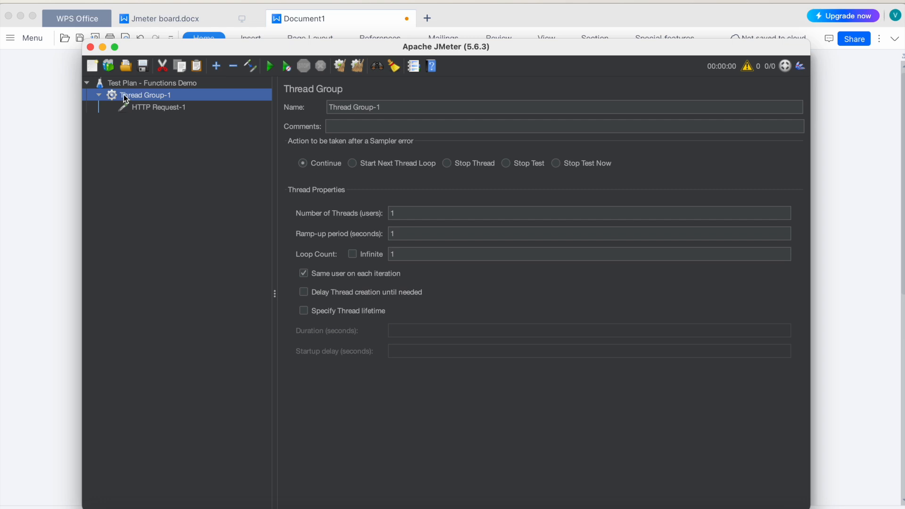
right_click(126, 98)
click(152, 174)
click(141, 84)
right_click(141, 84)
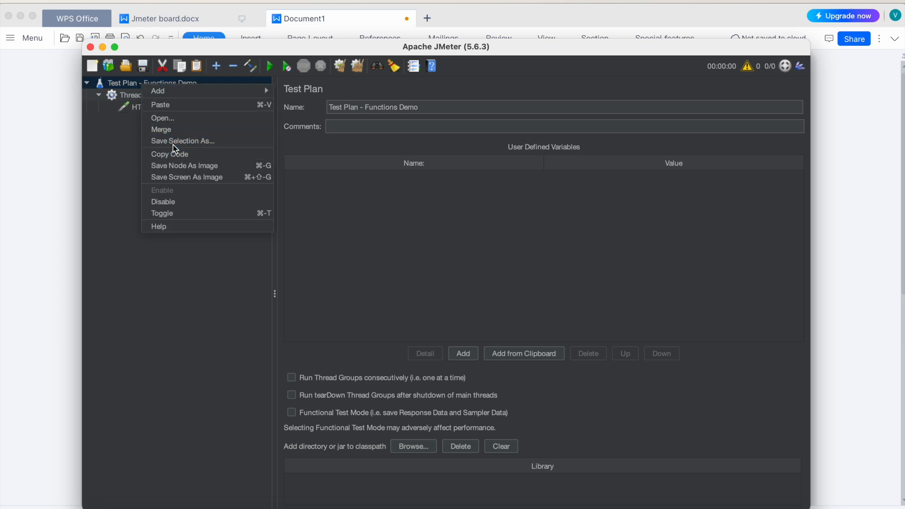
click(171, 108)
click(98, 119)
Step: Rename the copied thread group as Thread Group-2 and its sampler as HTTP Request-2
click(151, 120)
click(394, 105)
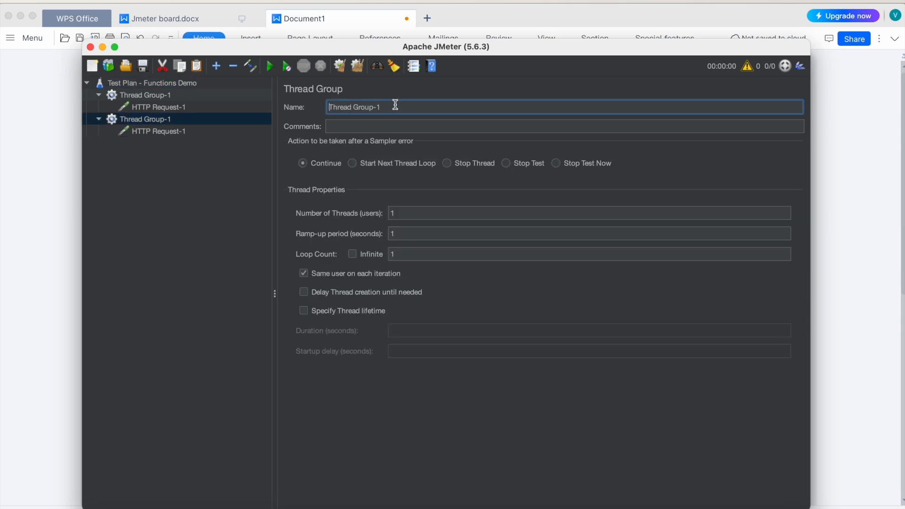
key(BackSpace)
text(2)
click(188, 132)
click(396, 107)
key(BackSpace)
text(2)
click(186, 185)
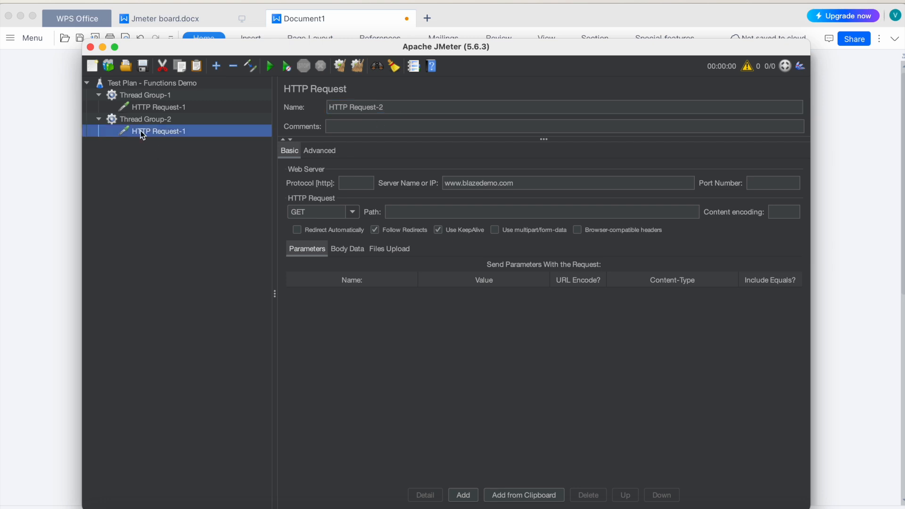
Step: Copy Thread Group-2, paste it into the test plan and expand the copy
click(133, 123)
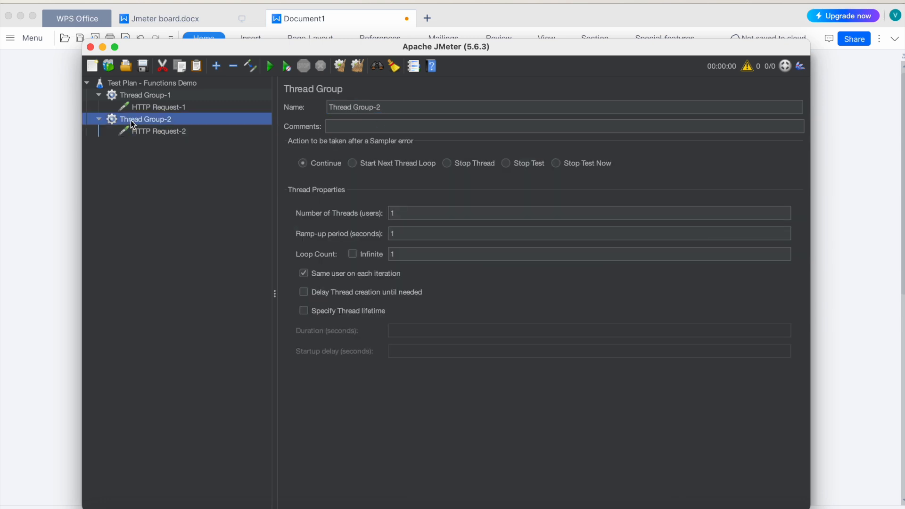
click(162, 81)
key(super+v)
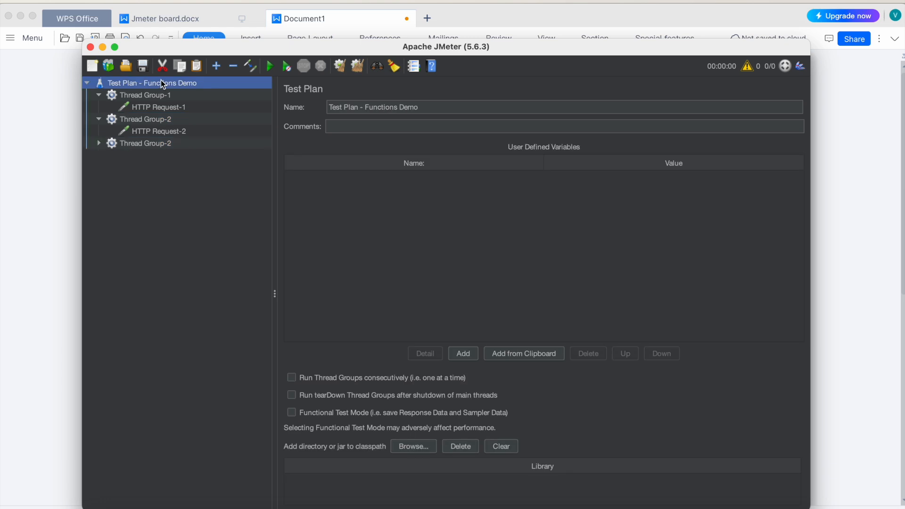
click(100, 144)
Step: Rename the newest thread group as Thread Group-3 and its sampler as HTTP Request-3
click(157, 148)
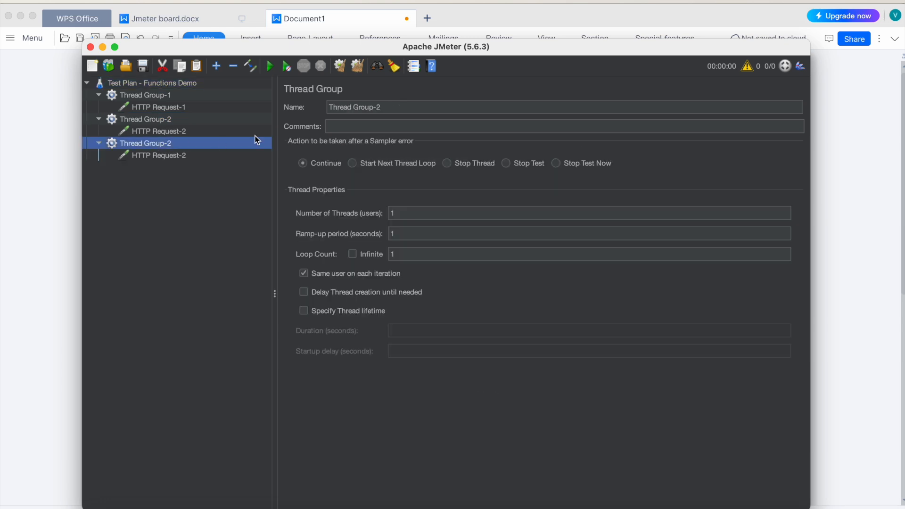
click(403, 106)
key(BackSpace)
text(3)
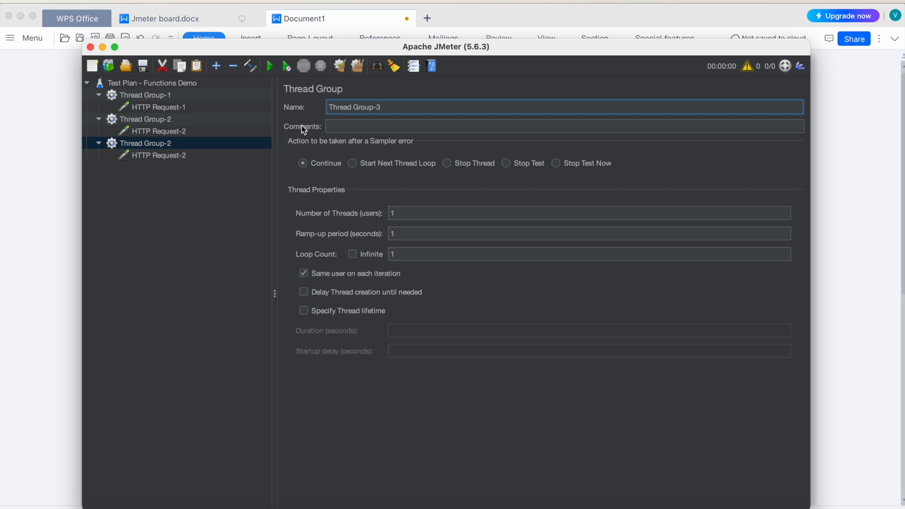
click(179, 155)
click(393, 104)
key(BackSpace)
text(3)
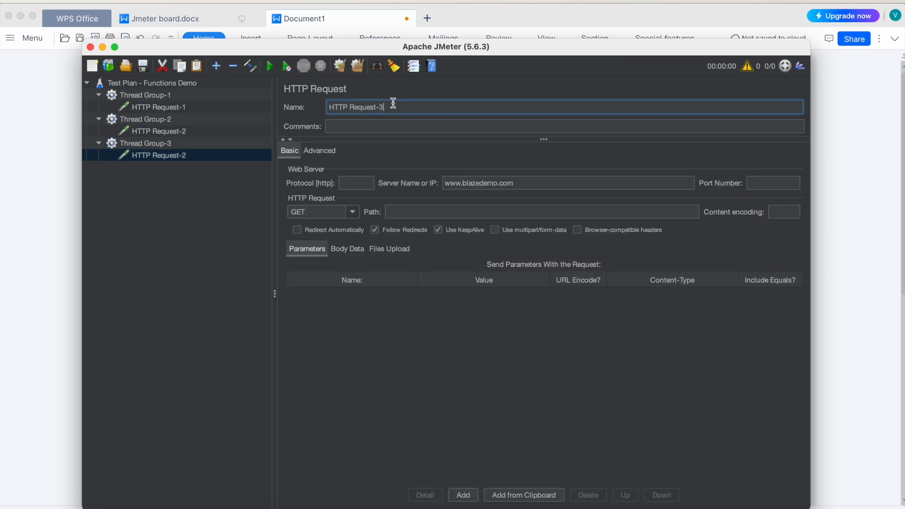
Step: Save the test plan in the Softwares folder as HTTP Request-3.jmx
click(143, 69)
click(360, 188)
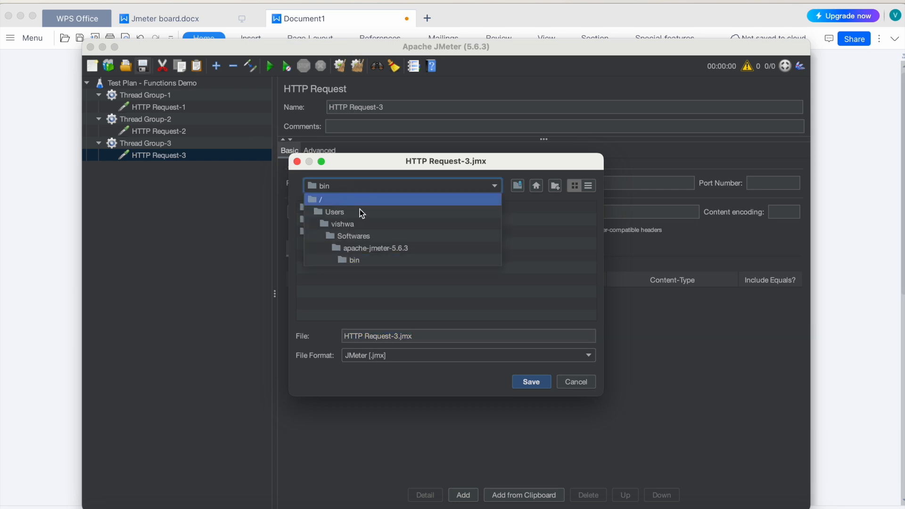
click(362, 236)
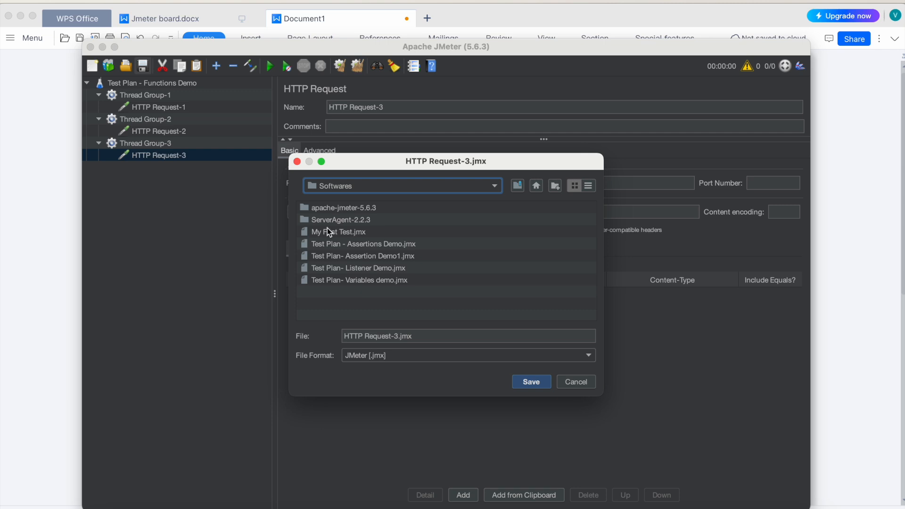
click(532, 382)
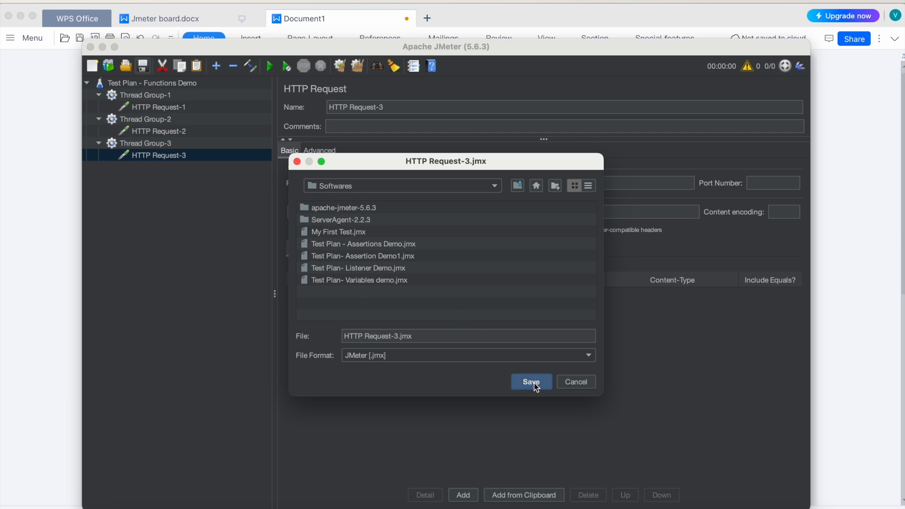
click(533, 381)
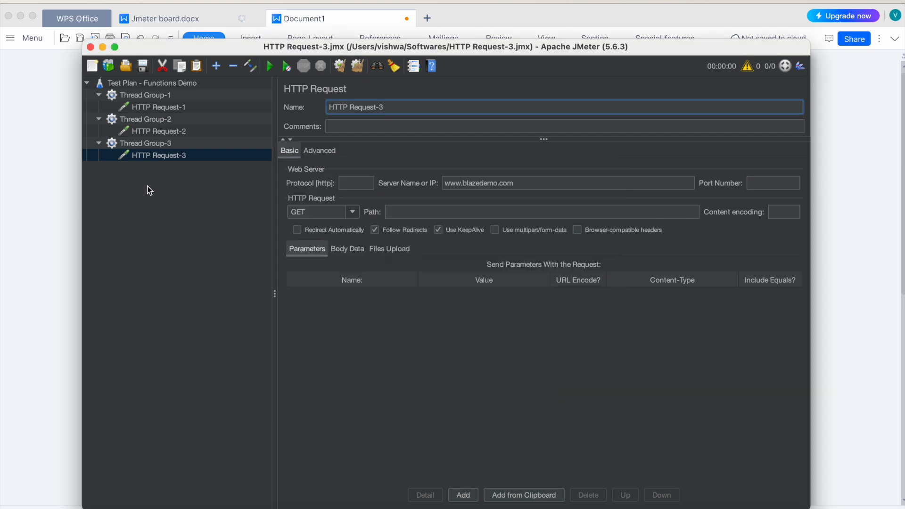
Step: Add a View Results Tree listener to the test plan
right_click(136, 86)
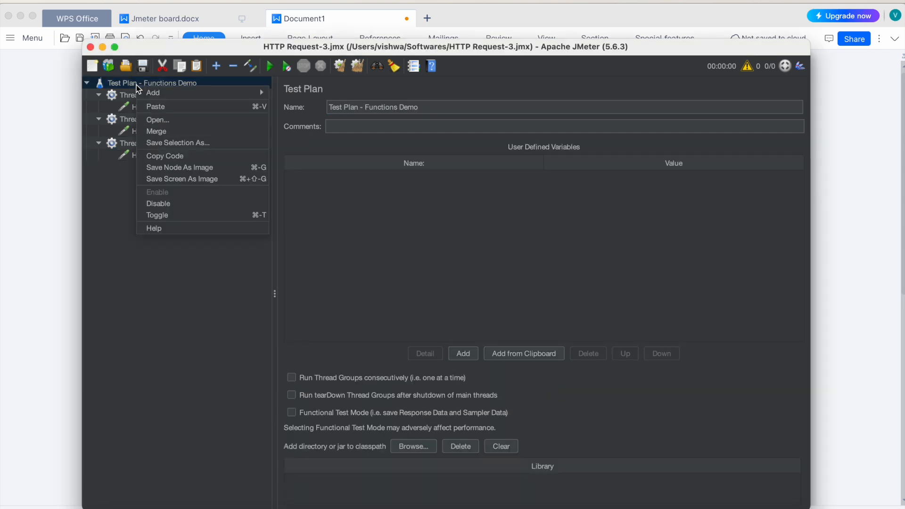
mouse_move(171, 93)
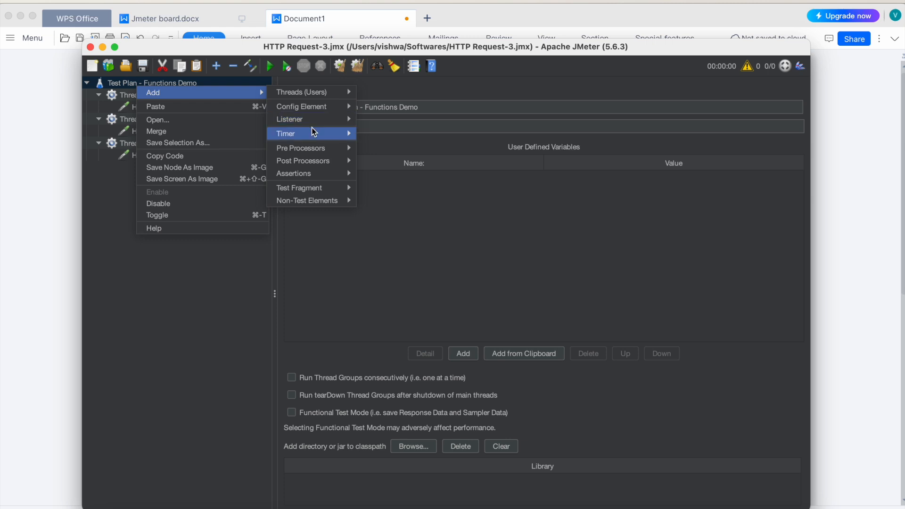
mouse_move(312, 119)
click(397, 119)
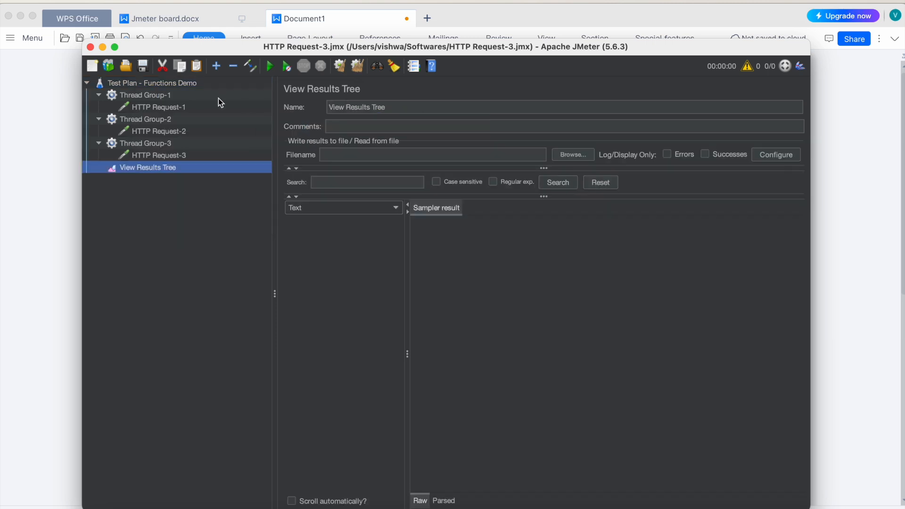
Step: Add a Summary Report listener to the test plan, then reselect the test plan
right_click(139, 82)
mouse_move(147, 90)
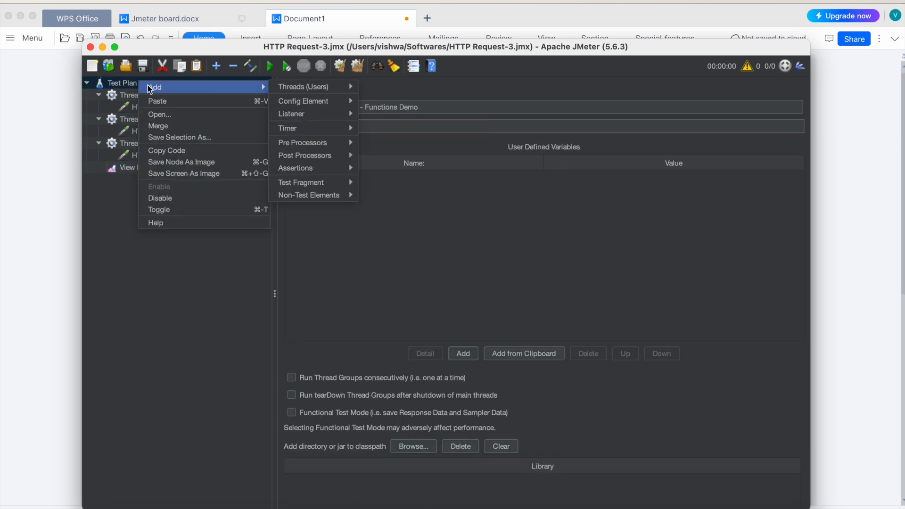
mouse_move(329, 115)
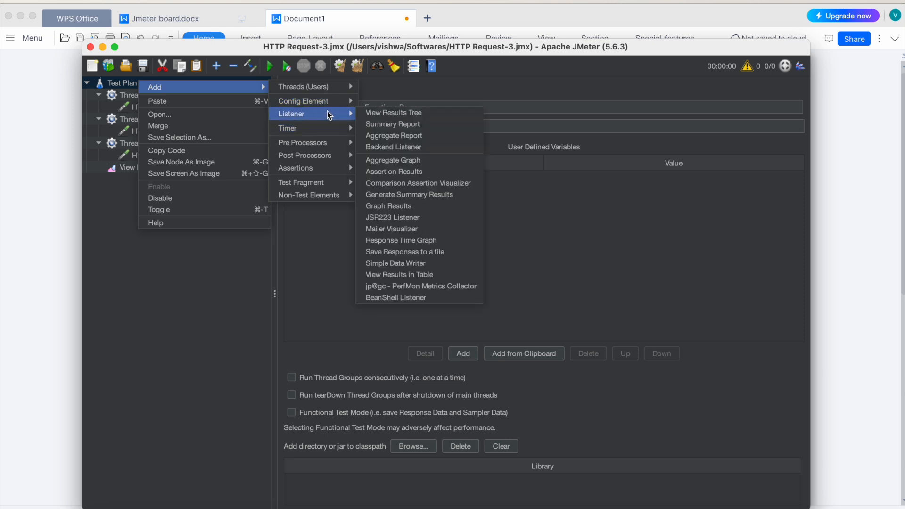
click(405, 123)
click(138, 83)
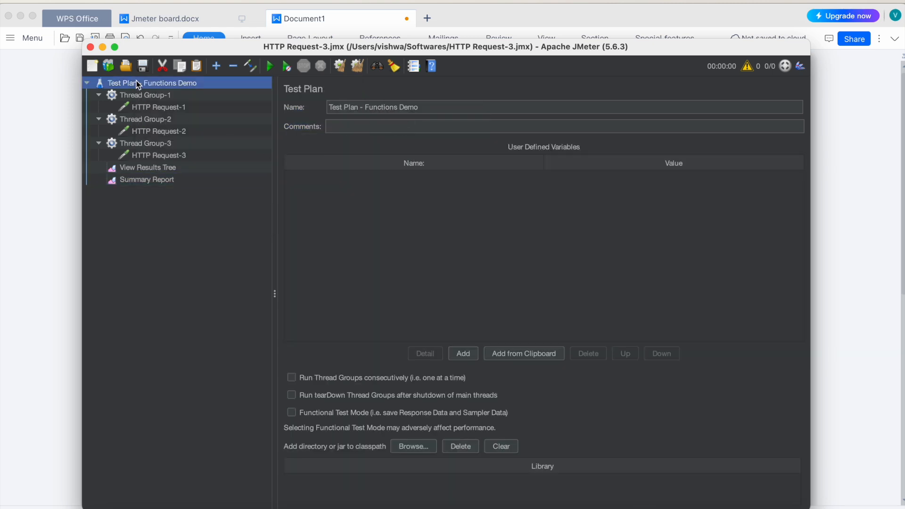
Step: Add a View Results in Table listener to the test plan
right_click(137, 83)
mouse_move(251, 89)
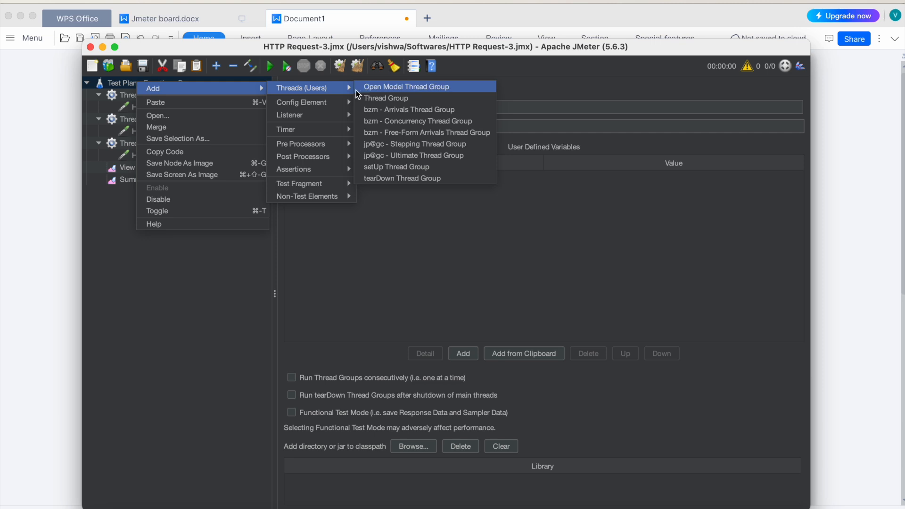
mouse_move(354, 122)
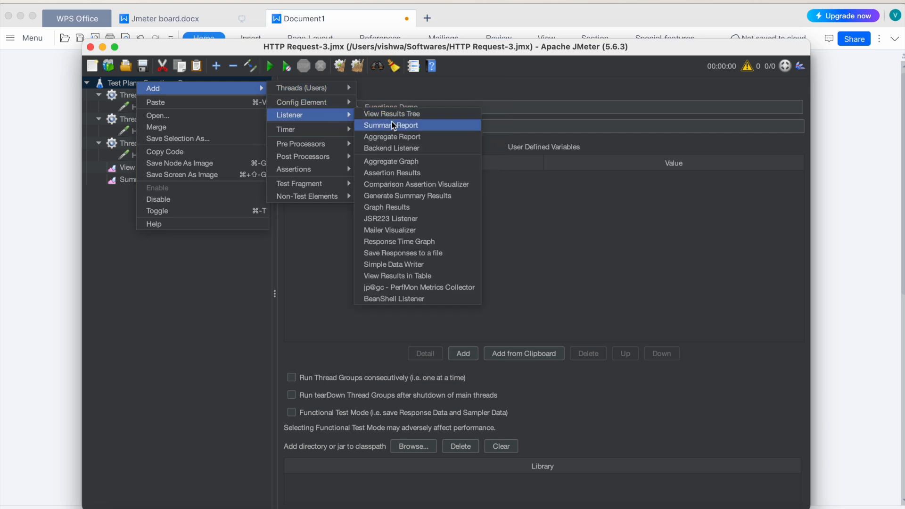
click(426, 278)
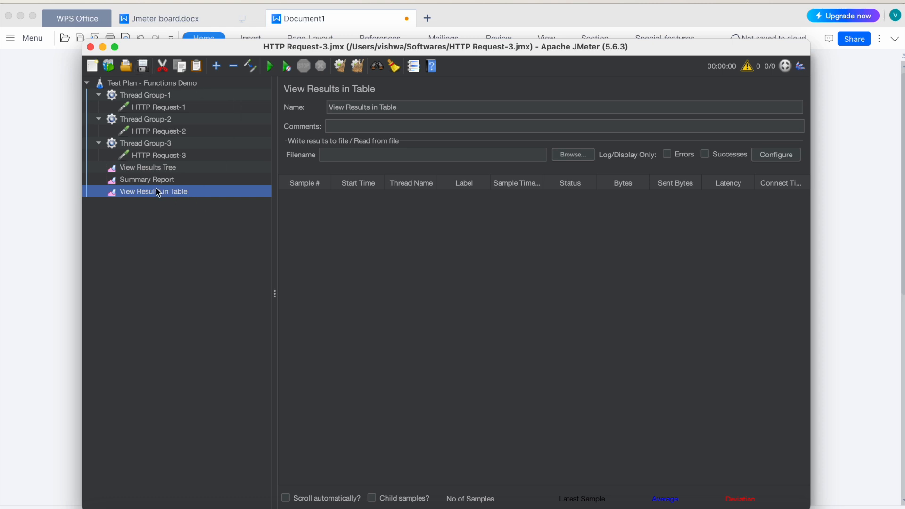
Step: Run the test plan with the View Results Tree open and inspect the sampler results of the three HTTP requests
click(150, 168)
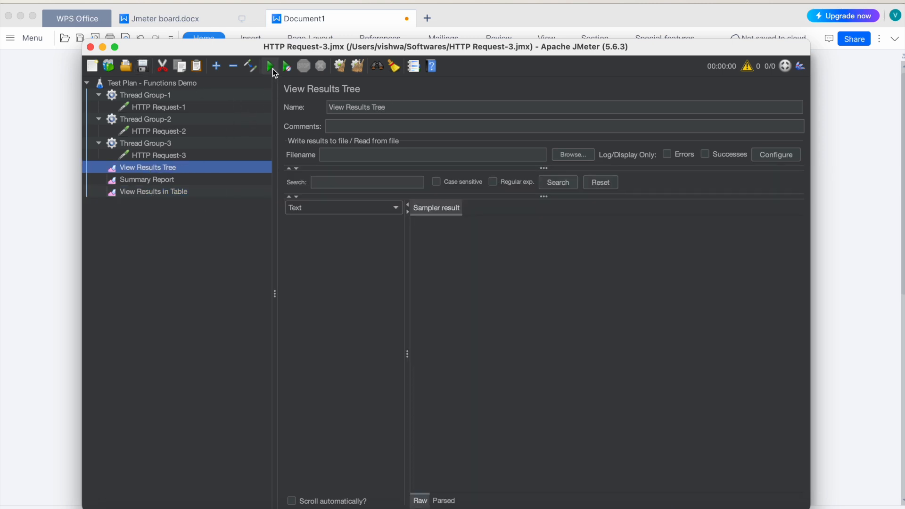
click(271, 67)
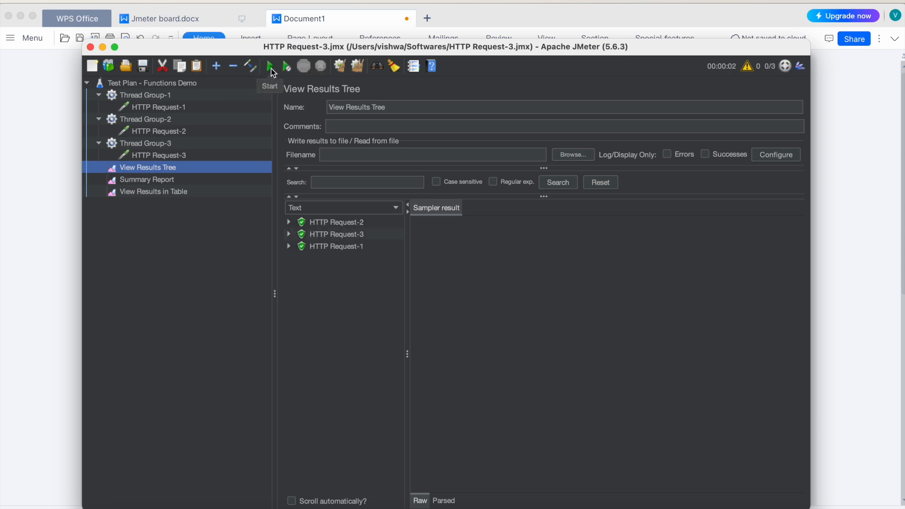
click(360, 226)
key(Down)
key(Down)
click(340, 222)
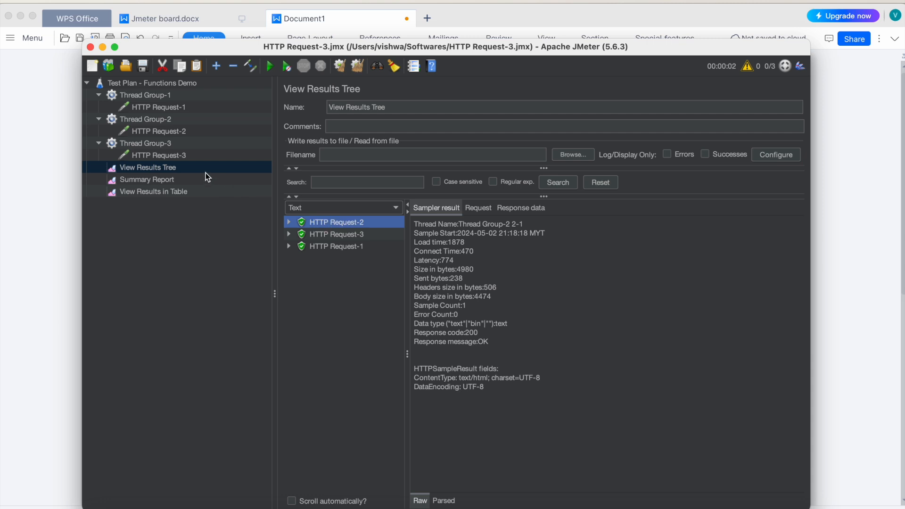
Step: Rename the HTTP Request-1 sampler as ${__log(" log function message")
click(160, 109)
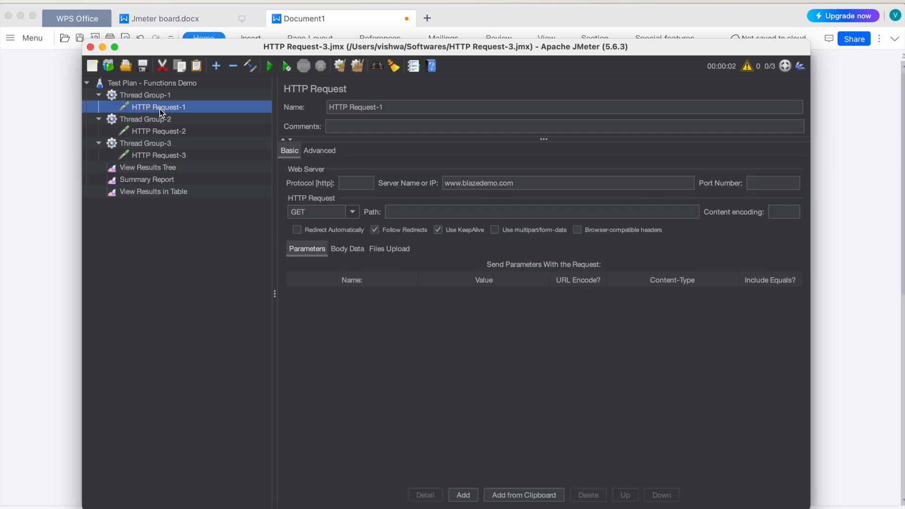
click(401, 107)
triple_click(400, 107)
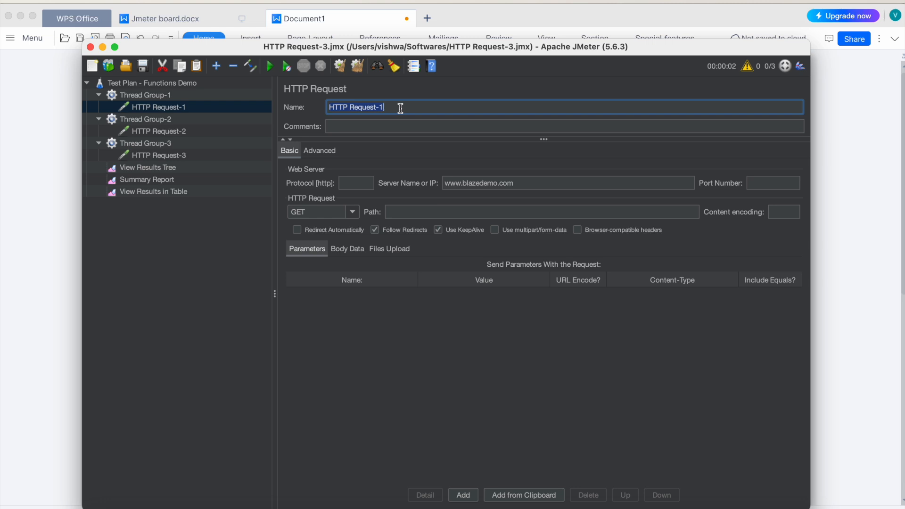
text(${__log()
text(" log function messa)
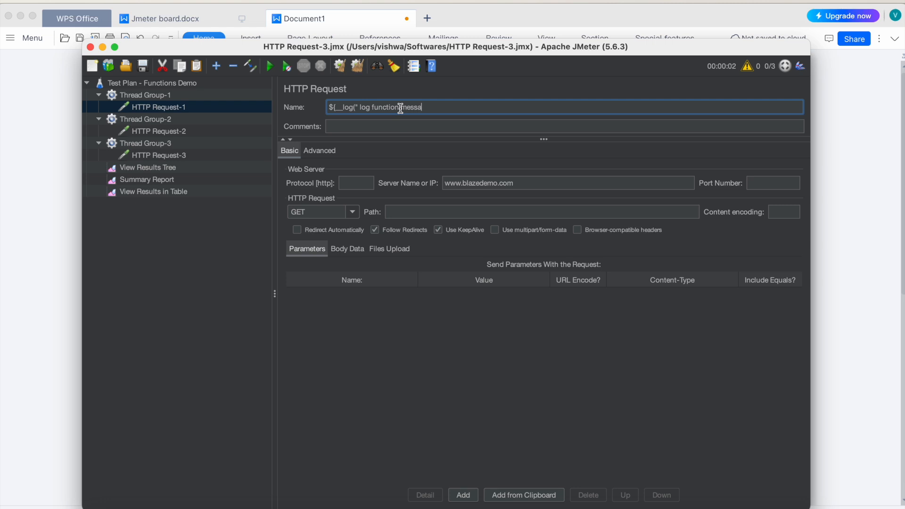
text(ge"))
drag(360, 107, 430, 107)
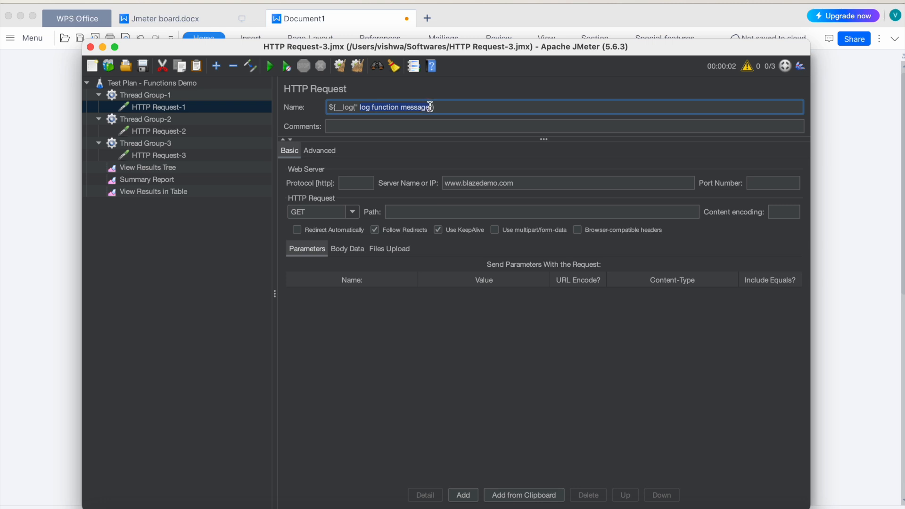
click(454, 105)
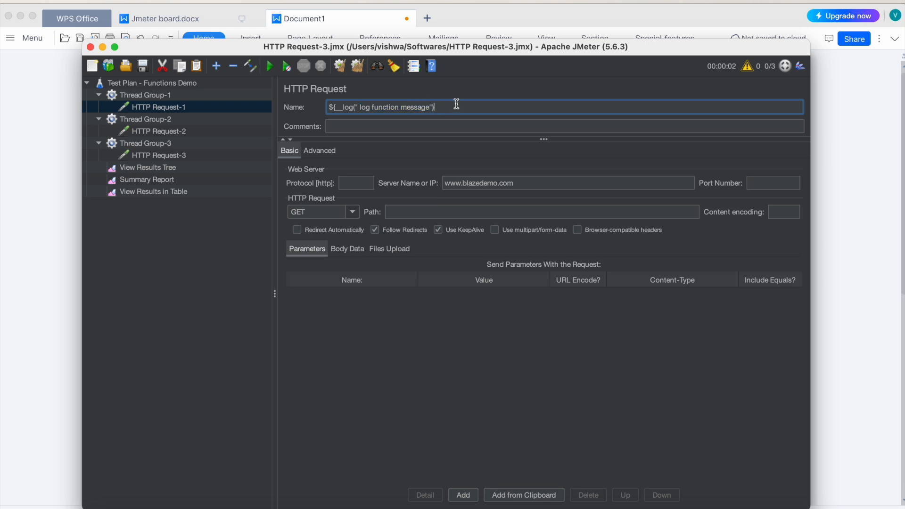
Step: Try to run the test plan with the View Results Tree open
click(162, 168)
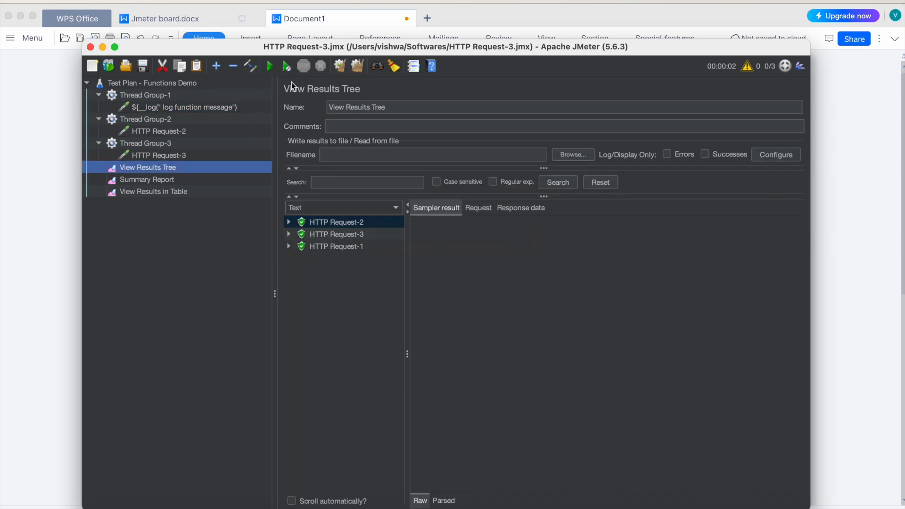
click(271, 68)
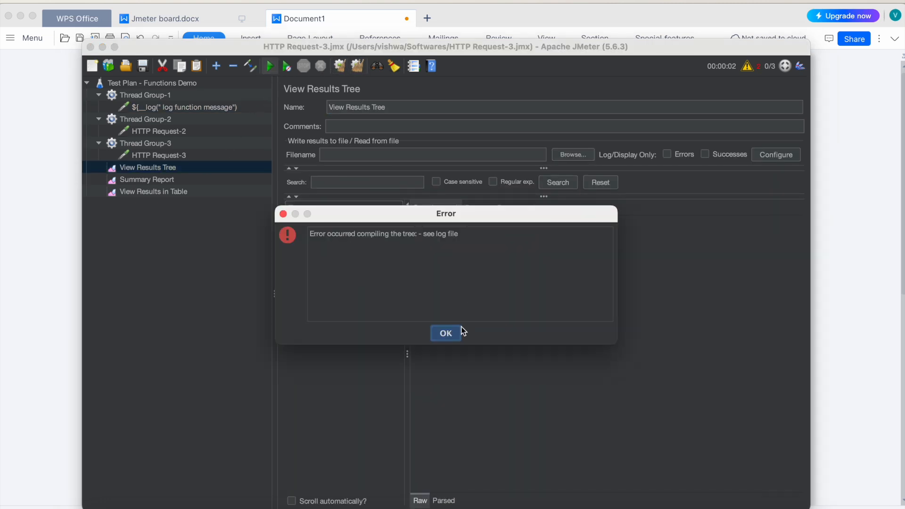
click(445, 333)
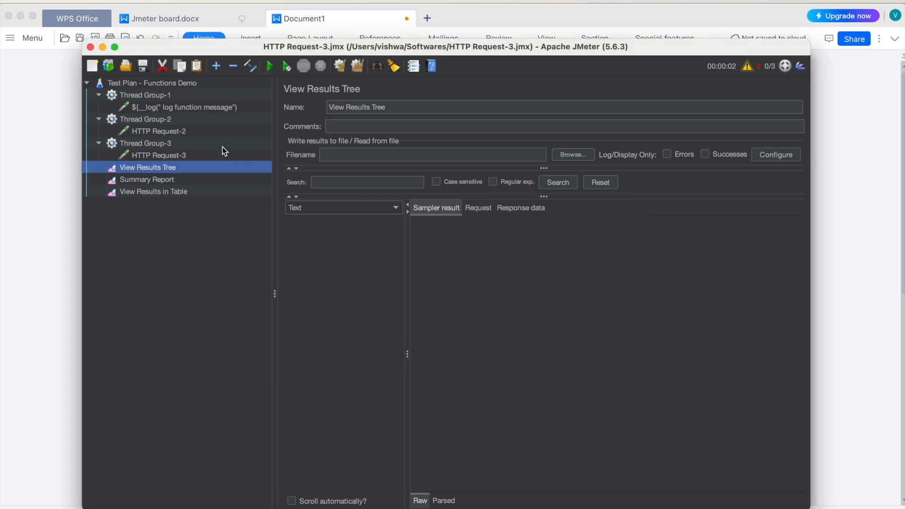
Step: Complete the log function in Thread Group-1's sampler name with a closing brace: ${__log(" log function message")}
click(166, 111)
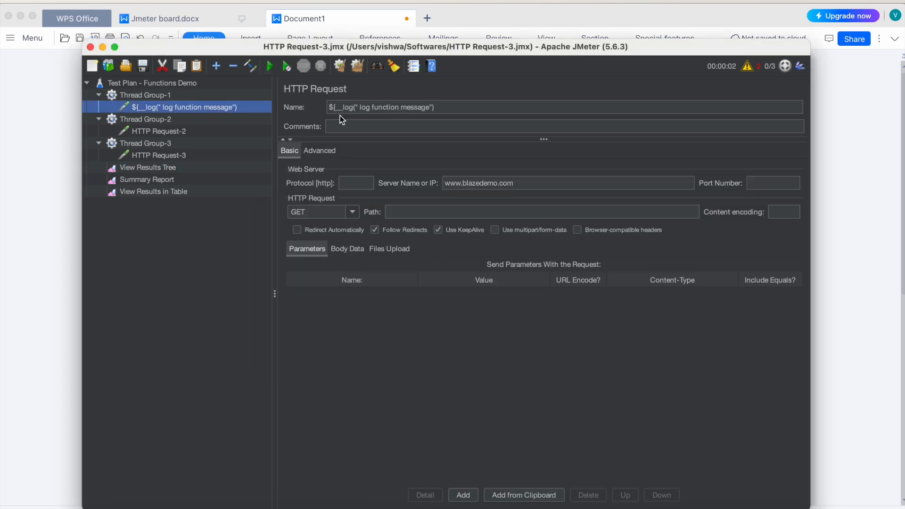
click(448, 107)
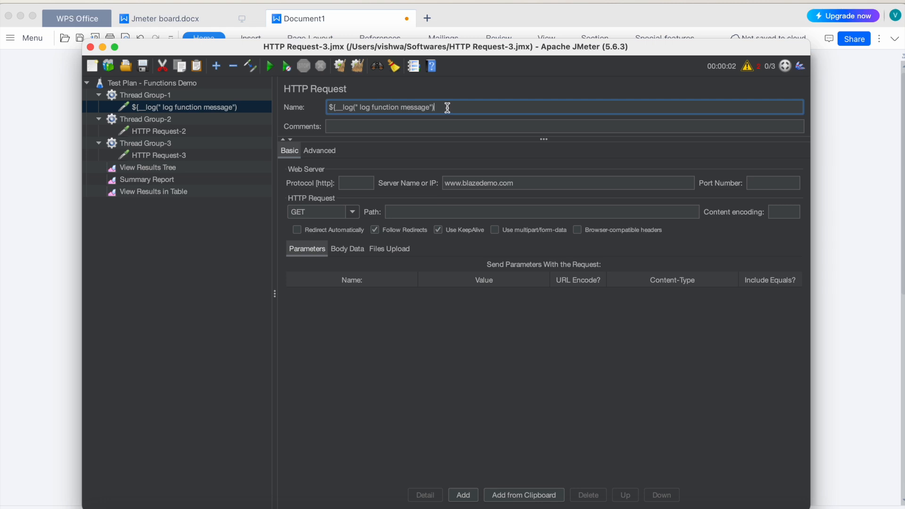
text(})
Step: Run the test plan and inspect the HTTP Request-3 and log function results in the View Results Tree
click(147, 168)
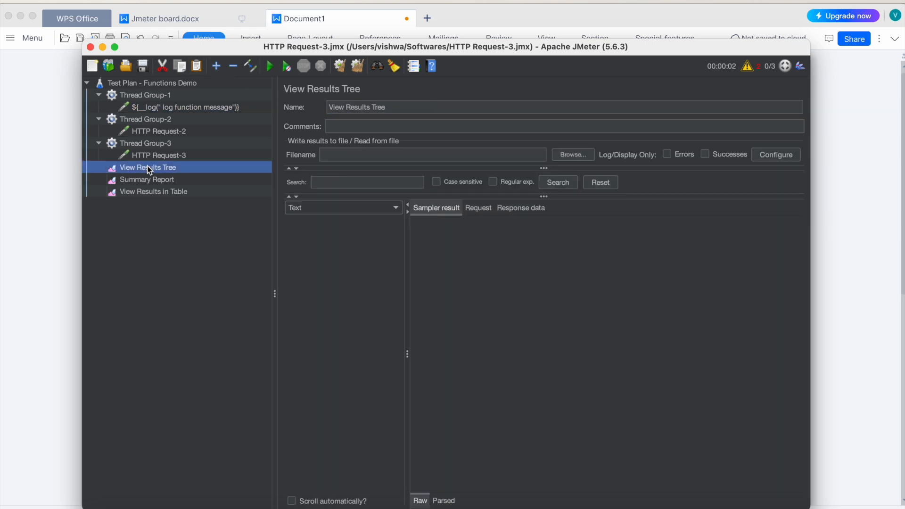
click(270, 66)
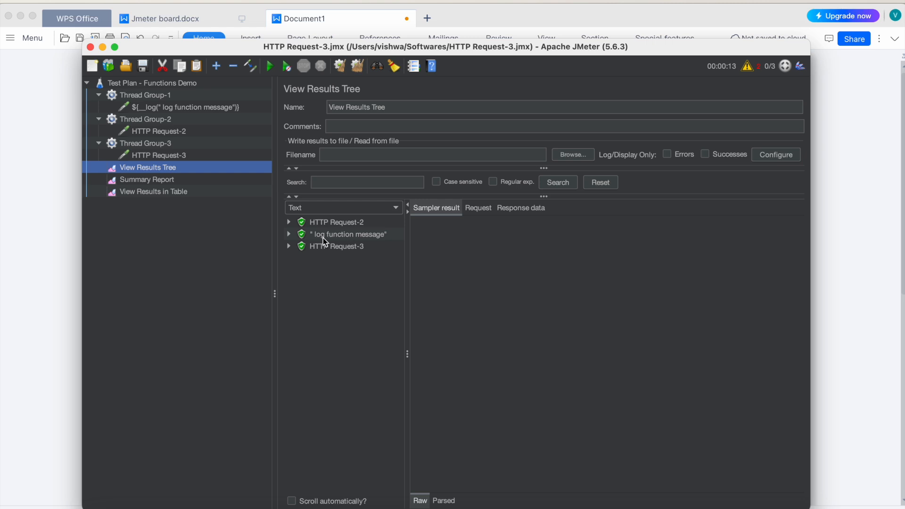
click(364, 243)
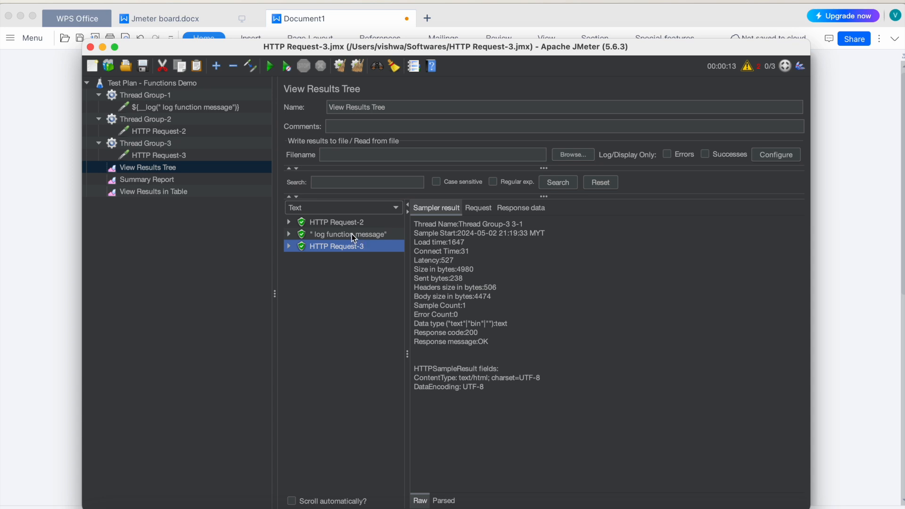
click(351, 233)
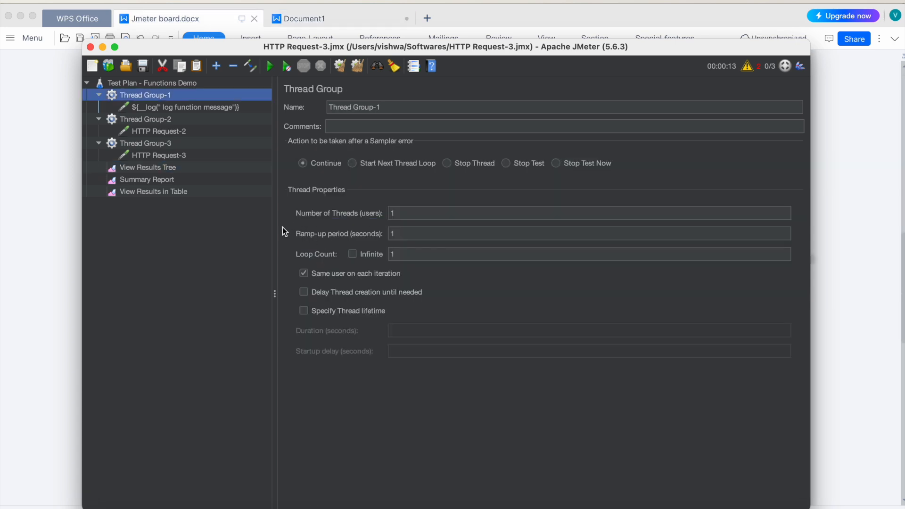
Step: Rename the HTTP Request-2 sampler as ${__threadNum} and save the test plan
click(151, 108)
click(151, 132)
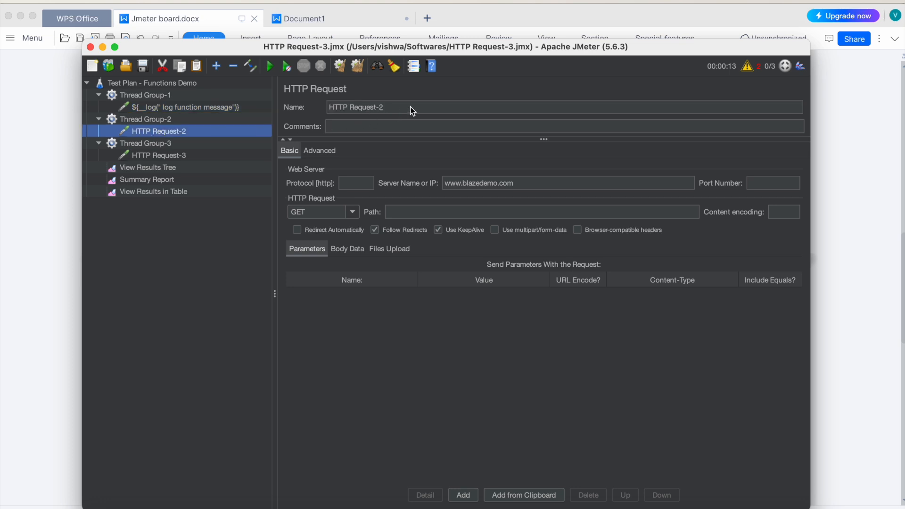
triple_click(389, 108)
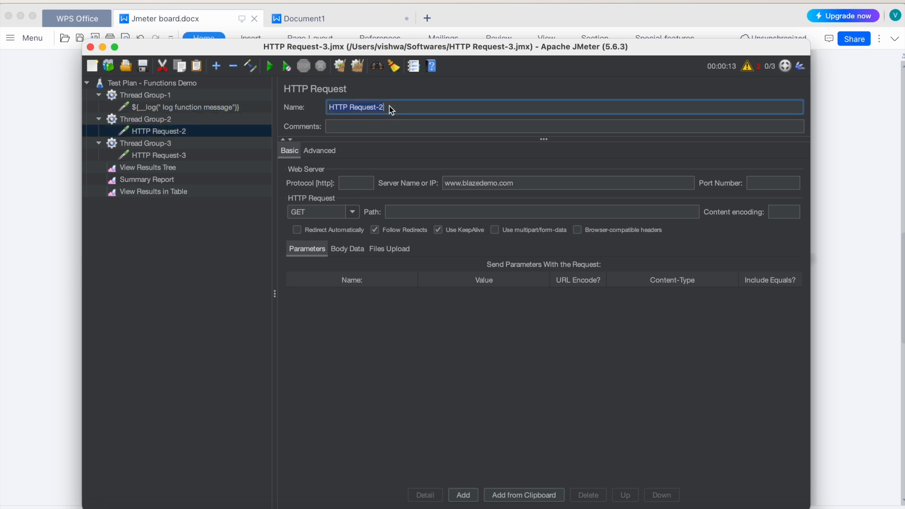
text(${__threadNum)
click(144, 67)
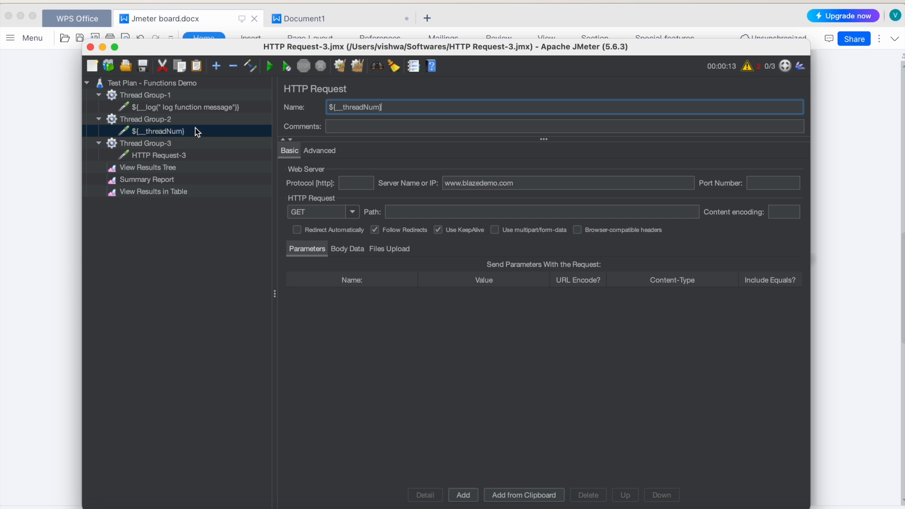
click(150, 131)
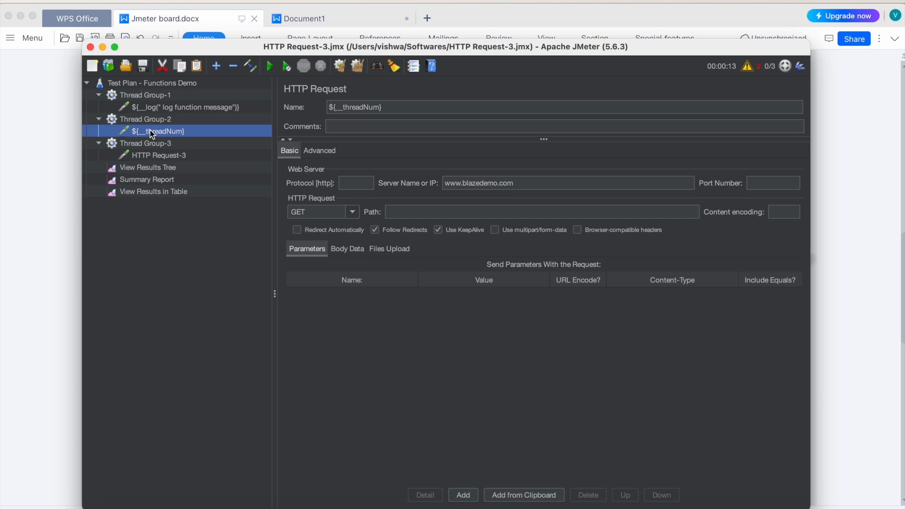
Step: Run the test plan and inspect the thread number sampler's result in the View Results Tree
click(162, 168)
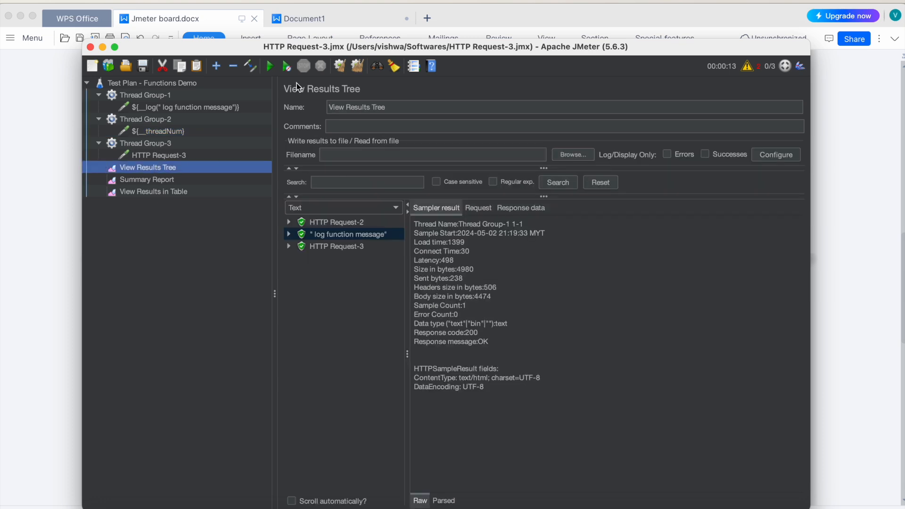
click(270, 66)
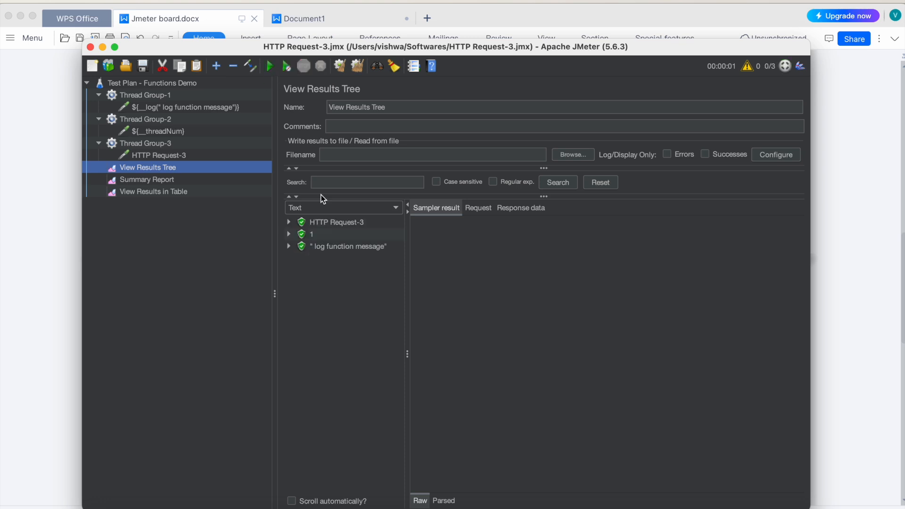
click(311, 236)
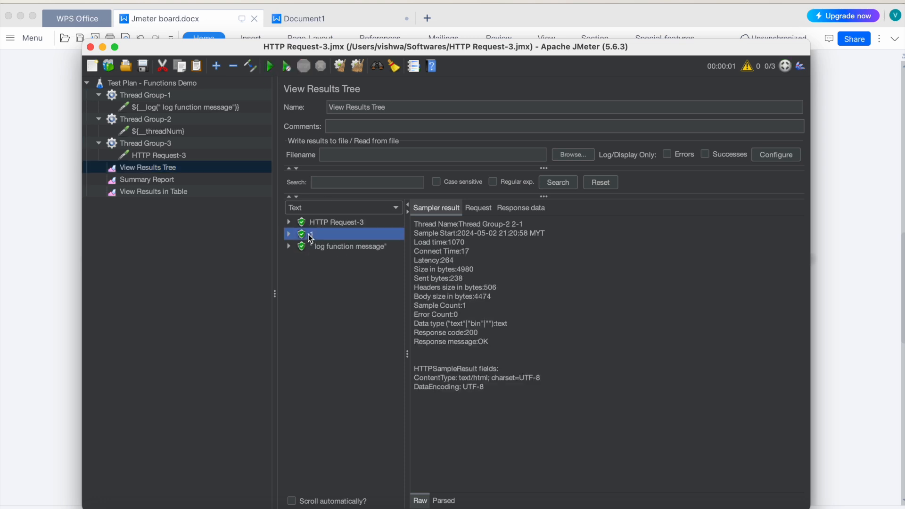
Step: Set the number of threads in Thread Group-3 to 4
click(159, 156)
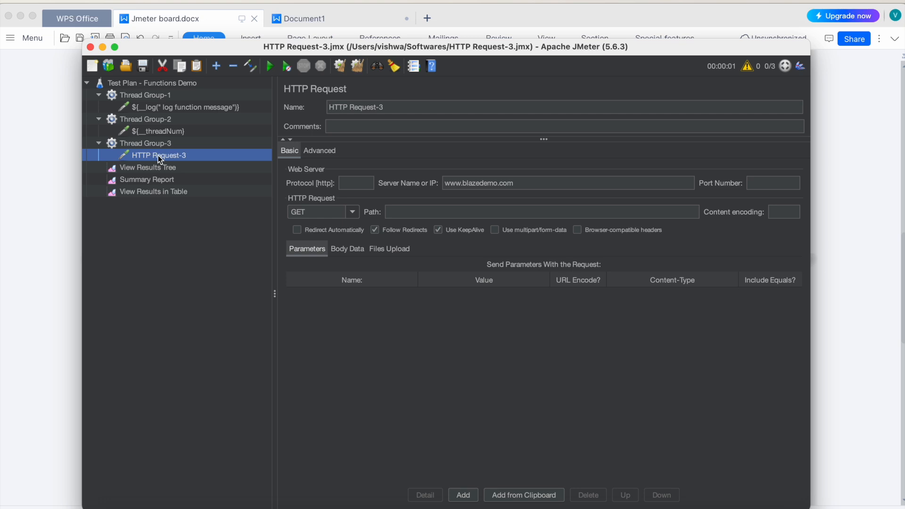
click(151, 146)
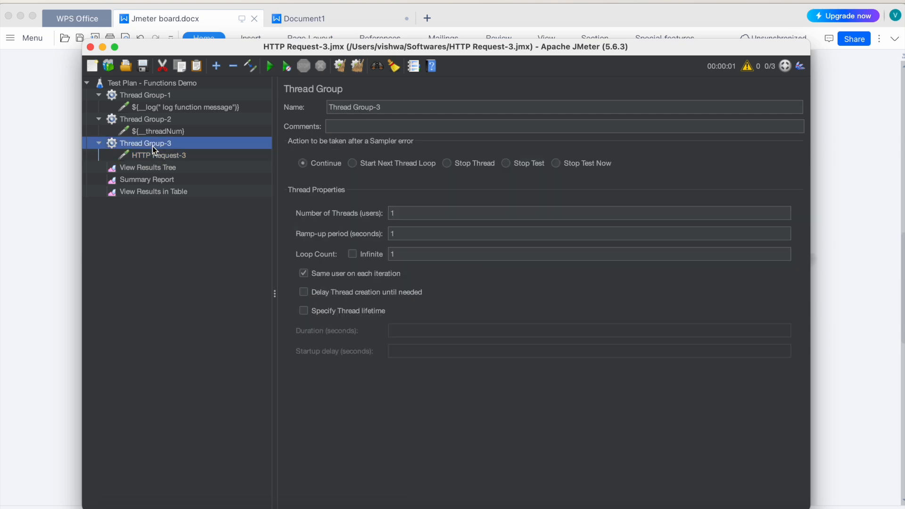
click(398, 254)
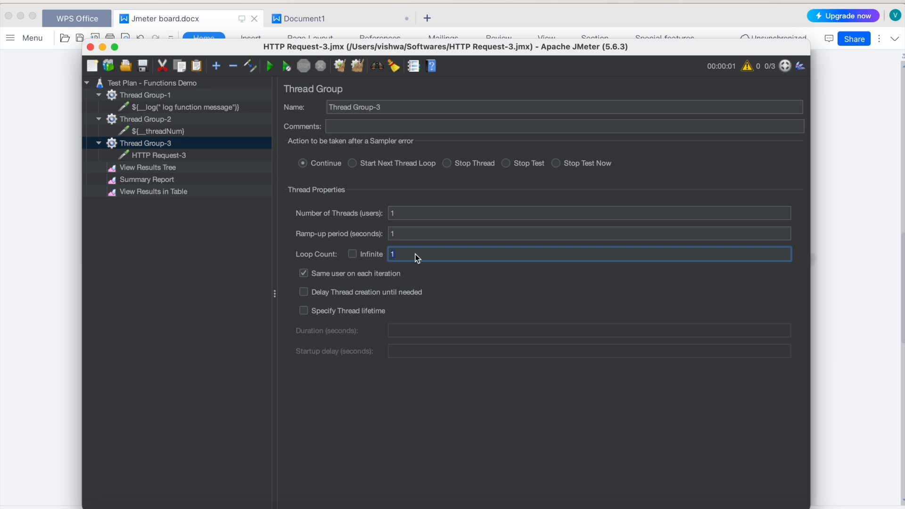
click(396, 214)
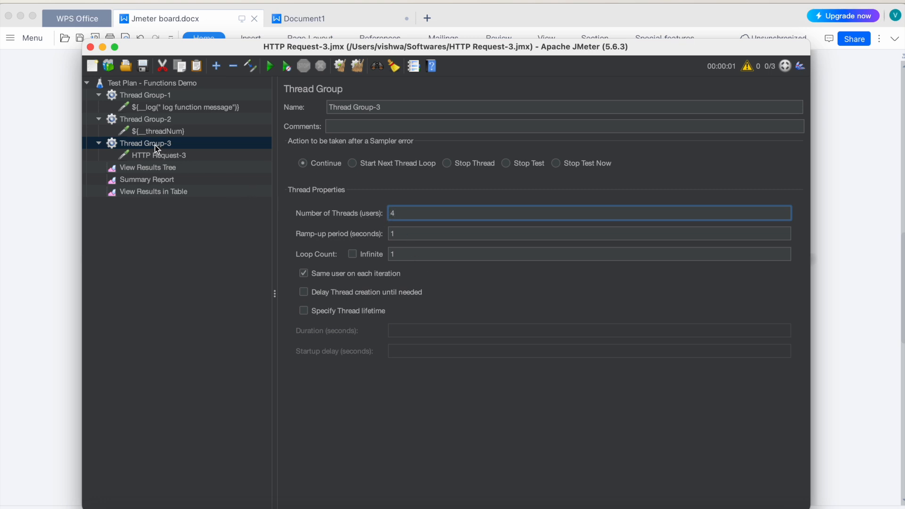
Step: Check Thread Group-2's thread count, and set the number of threads in Thread Group-3 back to 1
click(152, 120)
double_click(408, 214)
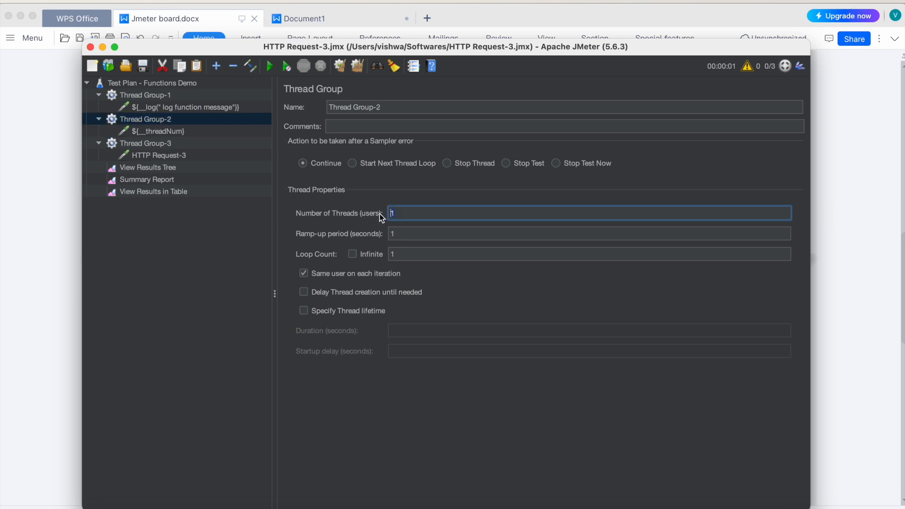
click(166, 144)
double_click(410, 213)
text(1)
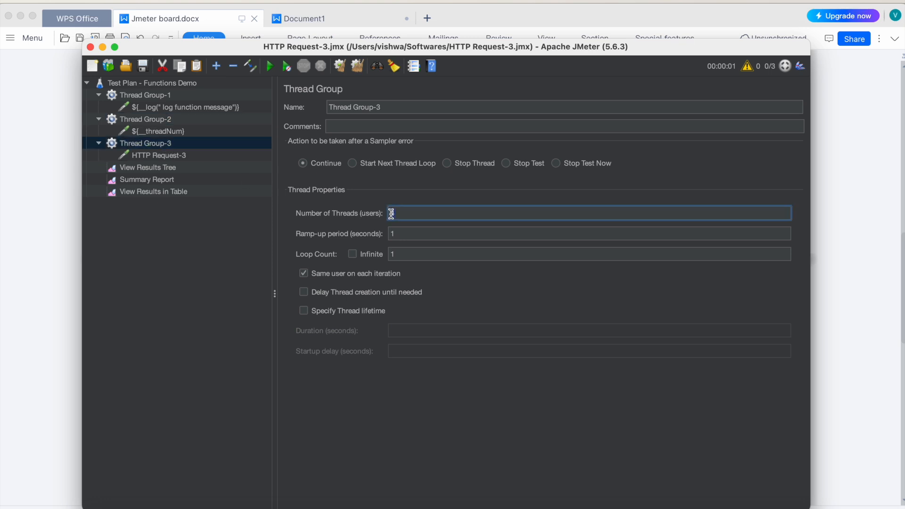
Step: Set the number of threads in Thread Group-2 to 4 and return to the View Results Tree
click(172, 134)
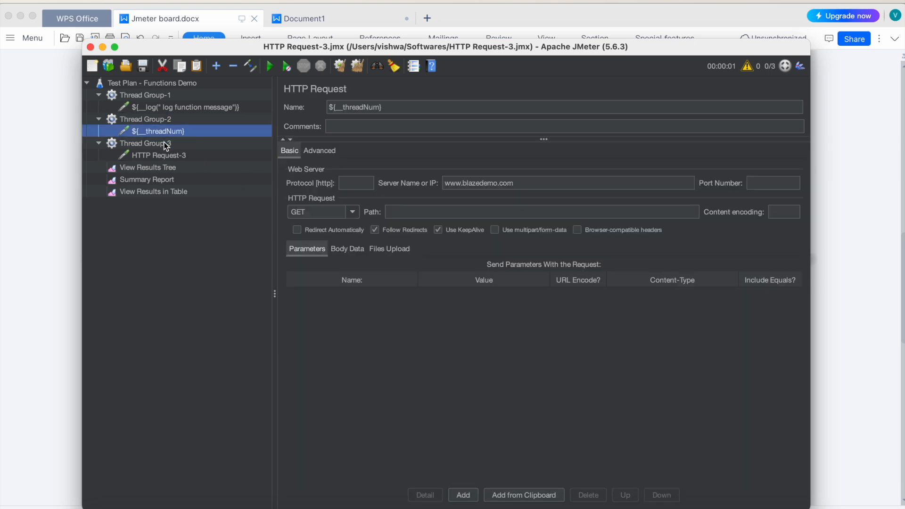
click(156, 120)
click(157, 131)
click(154, 122)
double_click(390, 214)
text(4)
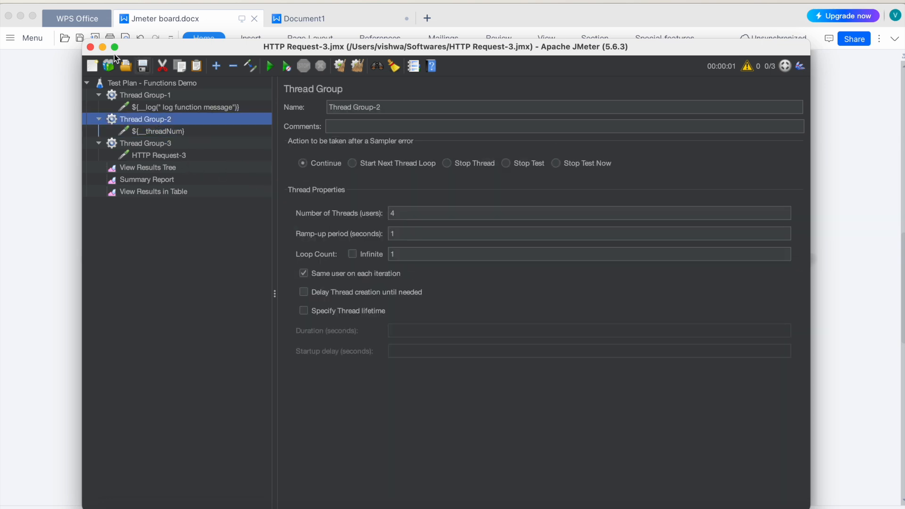
click(162, 167)
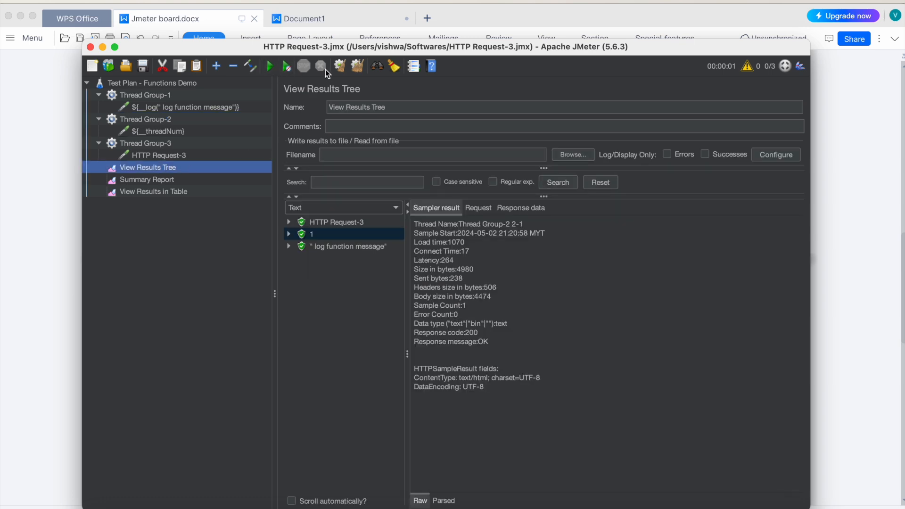
Step: Clear all previous results, rerun the test plan and check Thread Group-2's settings
click(357, 66)
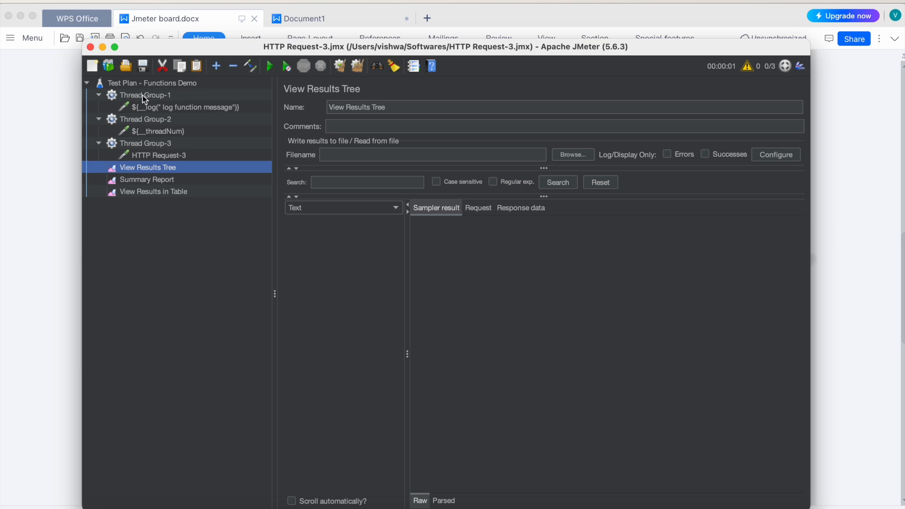
click(270, 67)
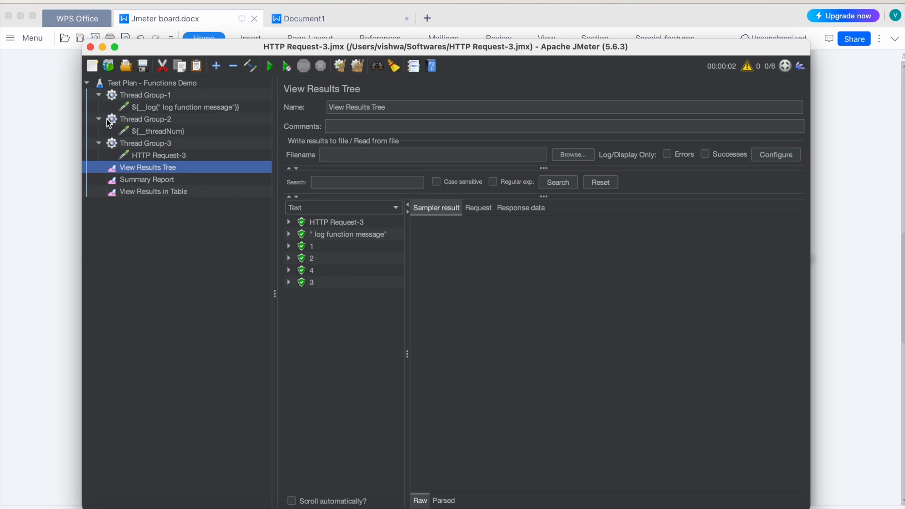
click(147, 121)
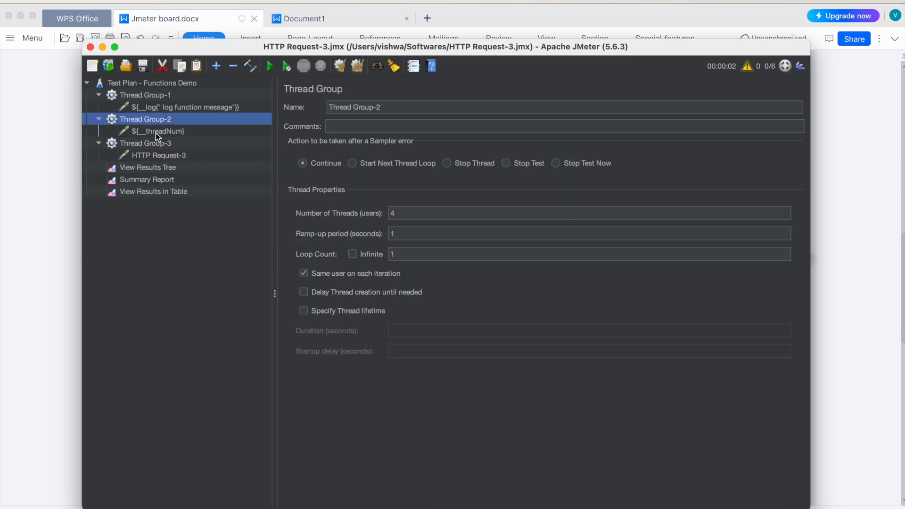
Step: Append ${__threadName} to the name of Thread Group-2's ${__threadNum} request and save the test plan
click(156, 132)
drag(396, 106, 328, 108)
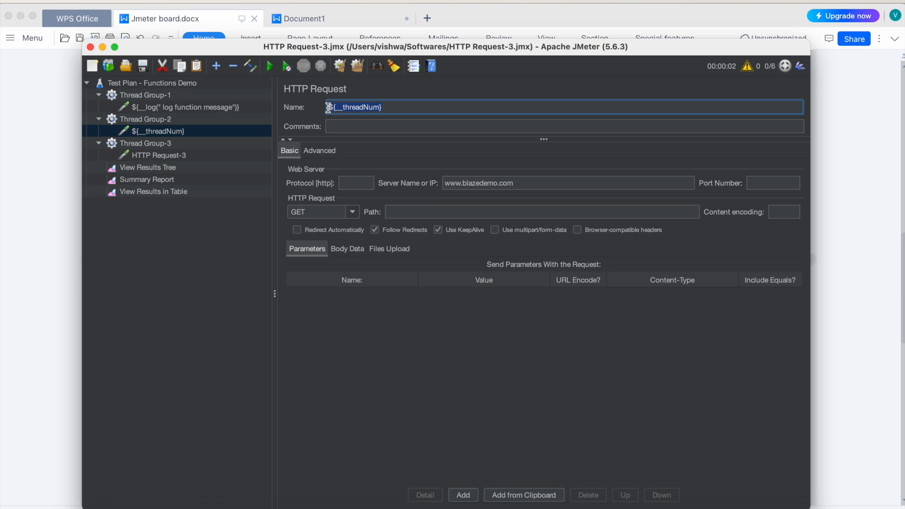
click(429, 110)
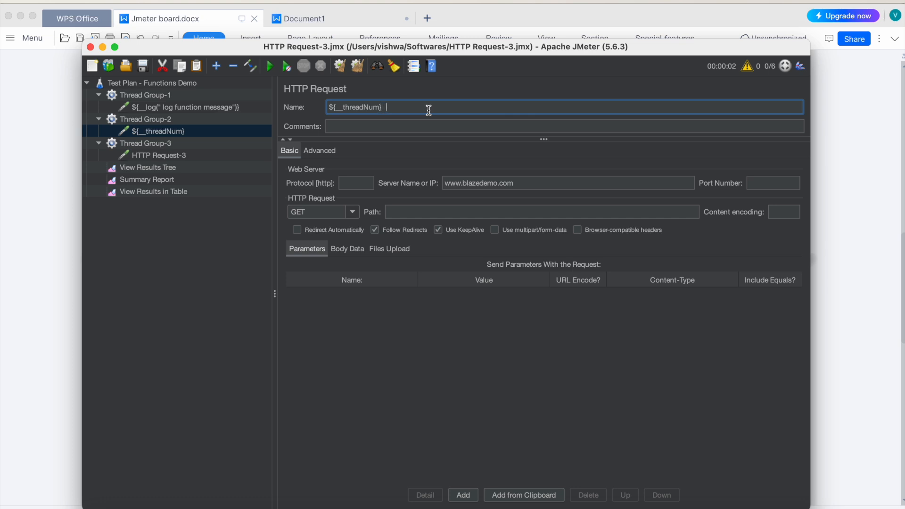
text(${__threadName})
click(141, 66)
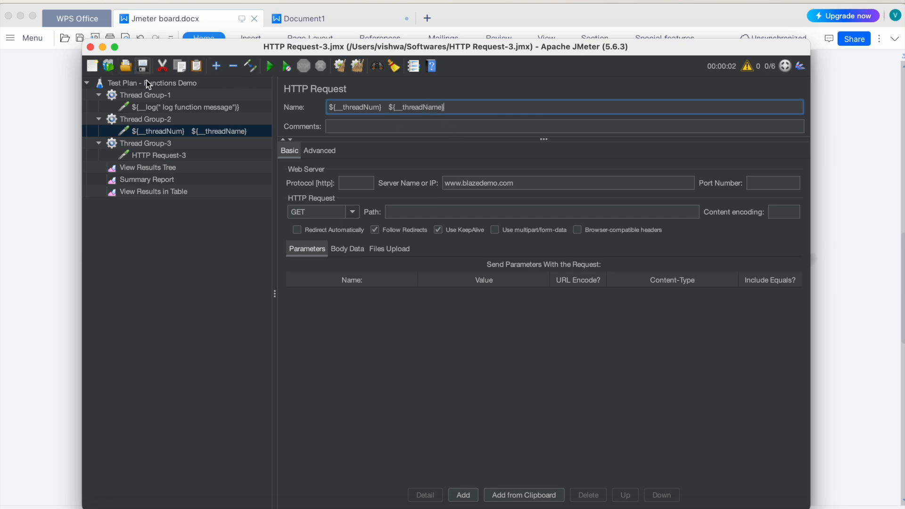
Step: Clear the old results in the View Results Tree and run the test plan with the extended sampler name
click(160, 165)
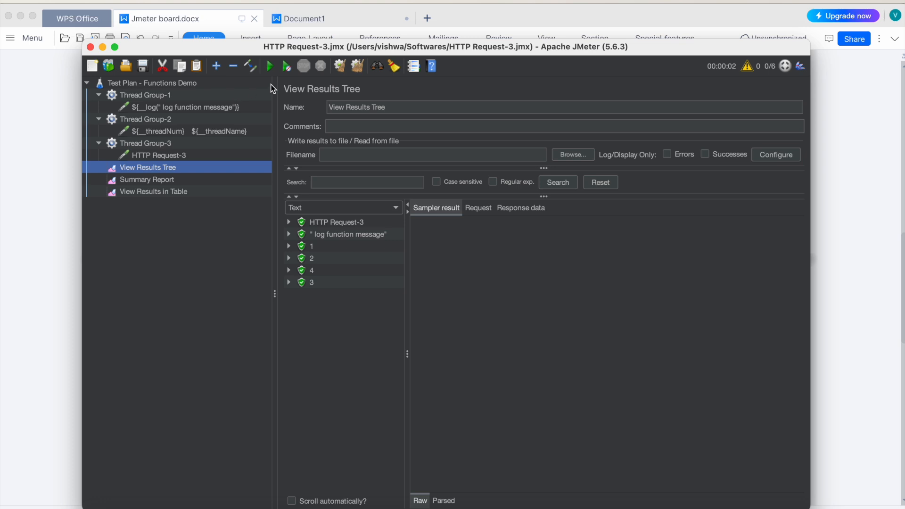
click(339, 66)
click(273, 68)
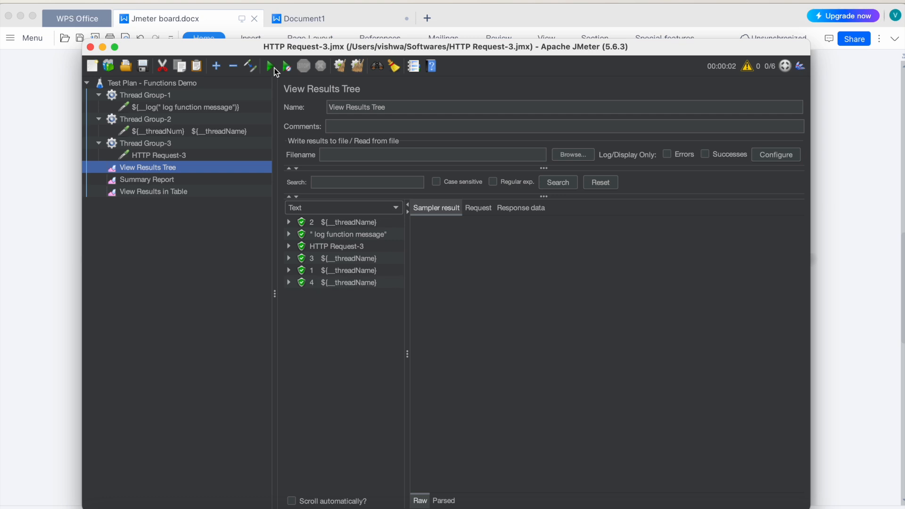
Step: Change the second function in Thread Group-2's request name to ${__threadGroupName} and save the test plan
click(183, 131)
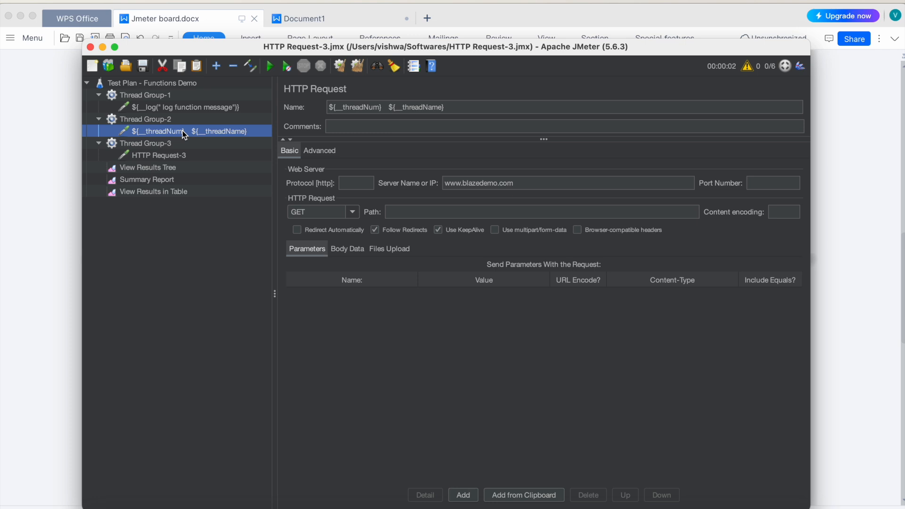
click(424, 107)
text(Group)
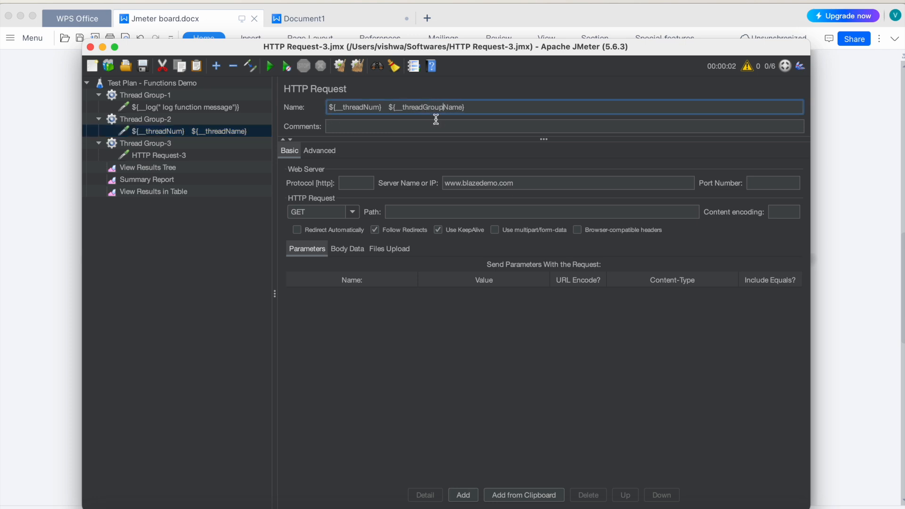
click(144, 68)
Step: Clear the View Results Tree, run the test plan and check Thread Group-2's name against the results
click(151, 167)
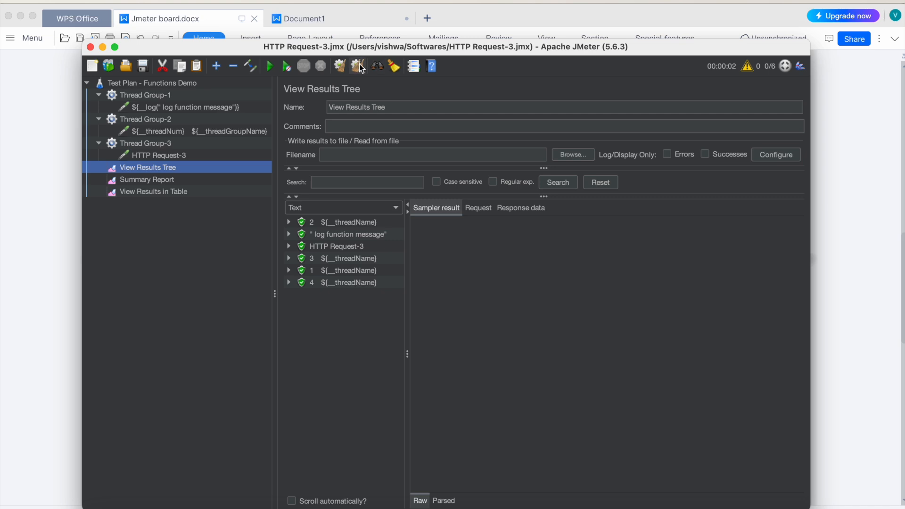
click(271, 67)
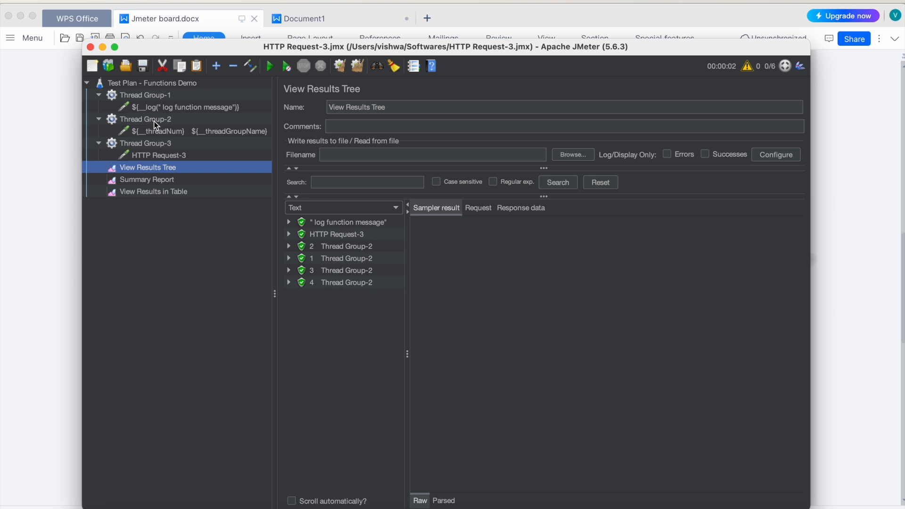
click(125, 121)
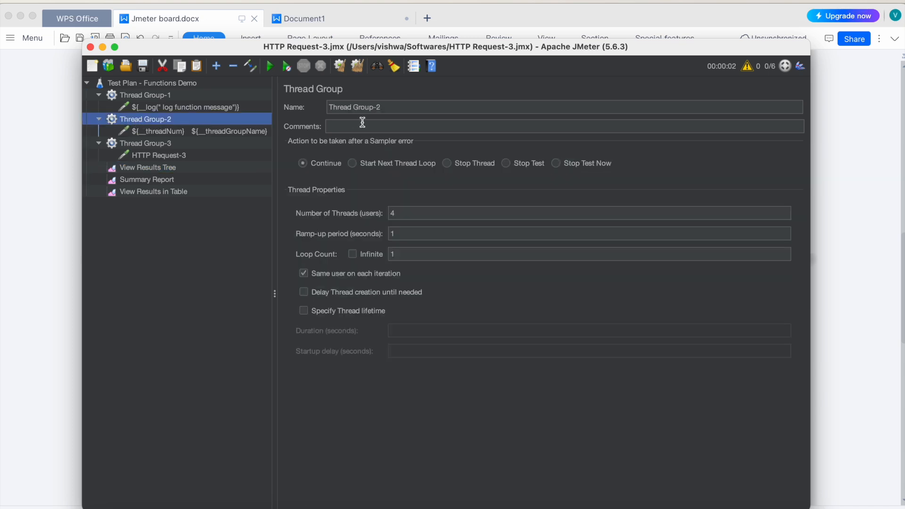
click(342, 107)
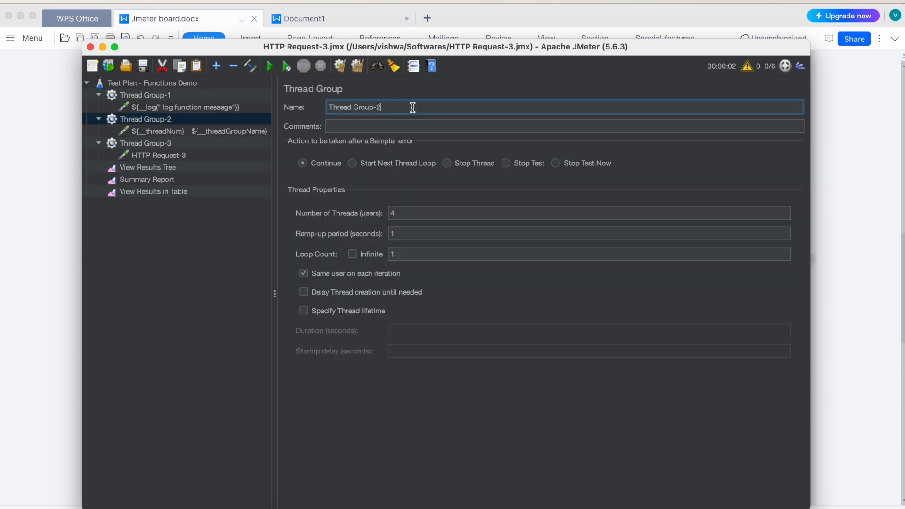
Step: Review the ${__threadNum} and ${__threadGroupName} functions in Thread Group-2's request name and compare them with the View Results Tree
click(161, 132)
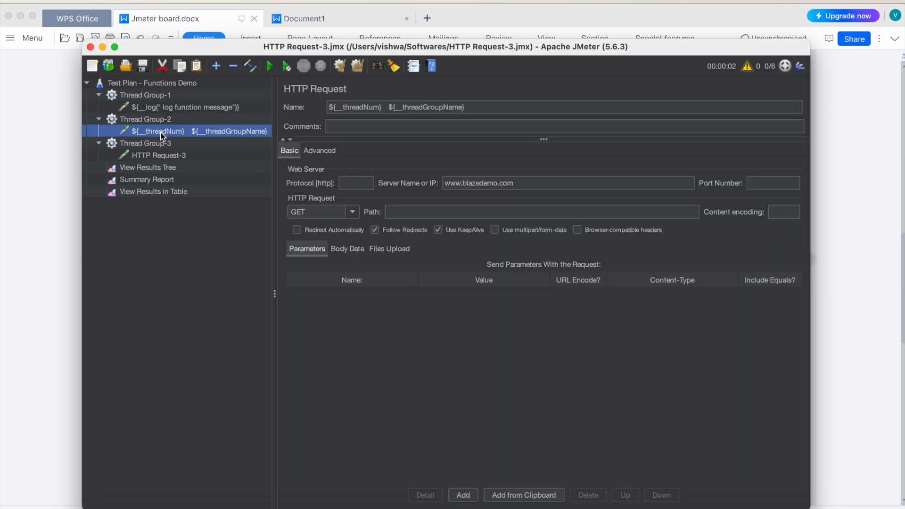
drag(383, 107, 331, 105)
drag(389, 107, 471, 106)
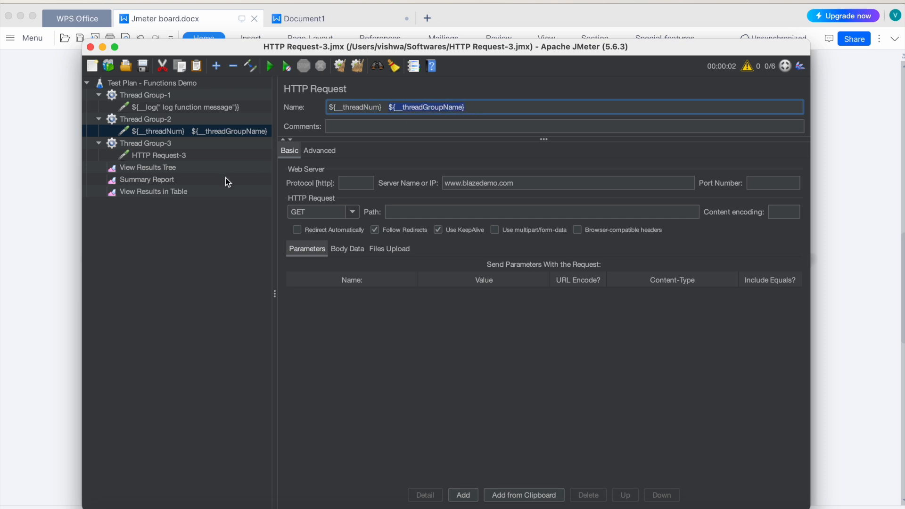
click(164, 170)
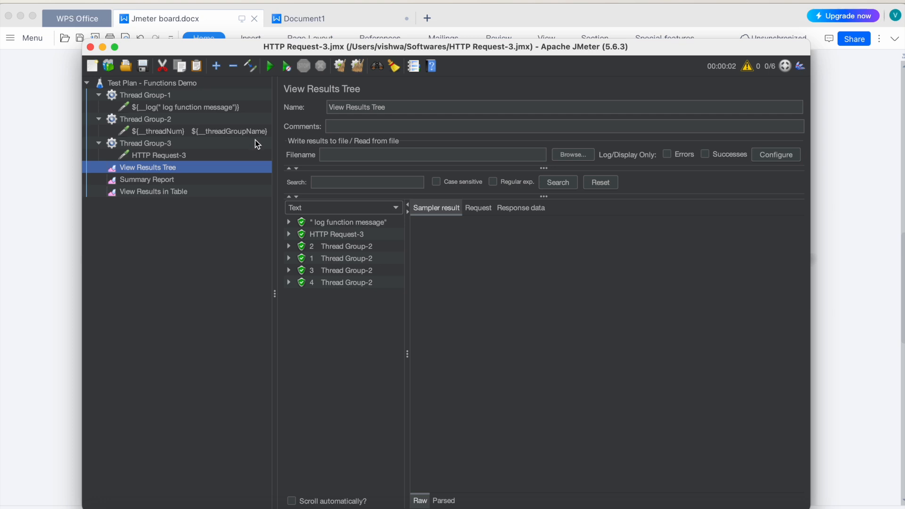
Step: Rename HTTP Request-3 in Thread Group-3 to ${__time( DD MM YYYY HH mm SS)}
click(140, 143)
click(159, 156)
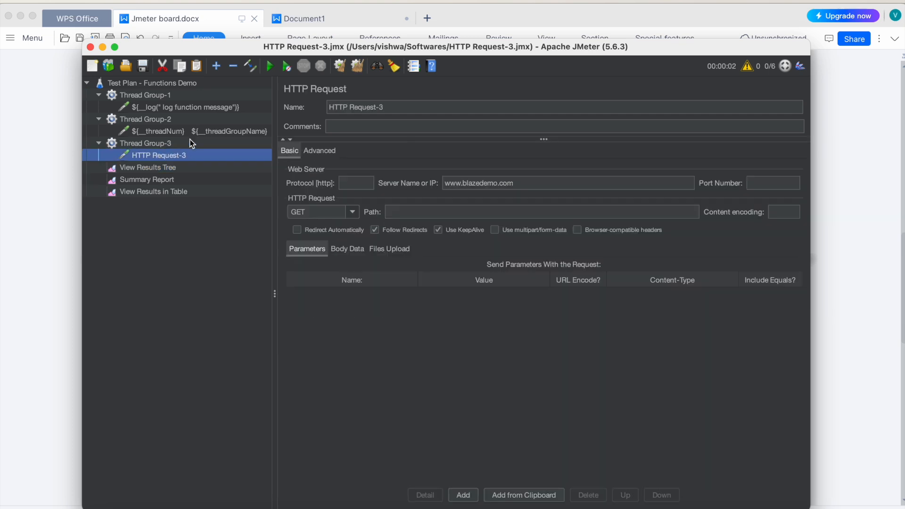
triple_click(389, 106)
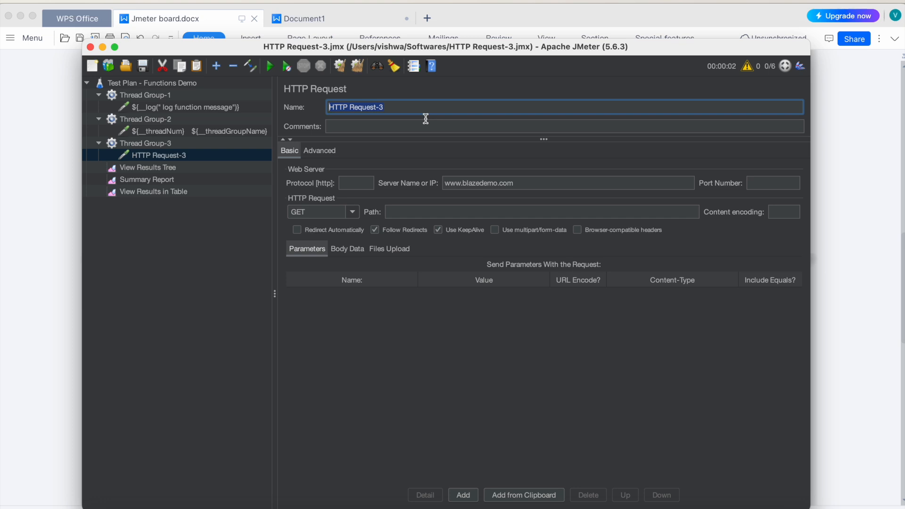
text(${__time( DD MM YYYY)
text(HH mm SS)})
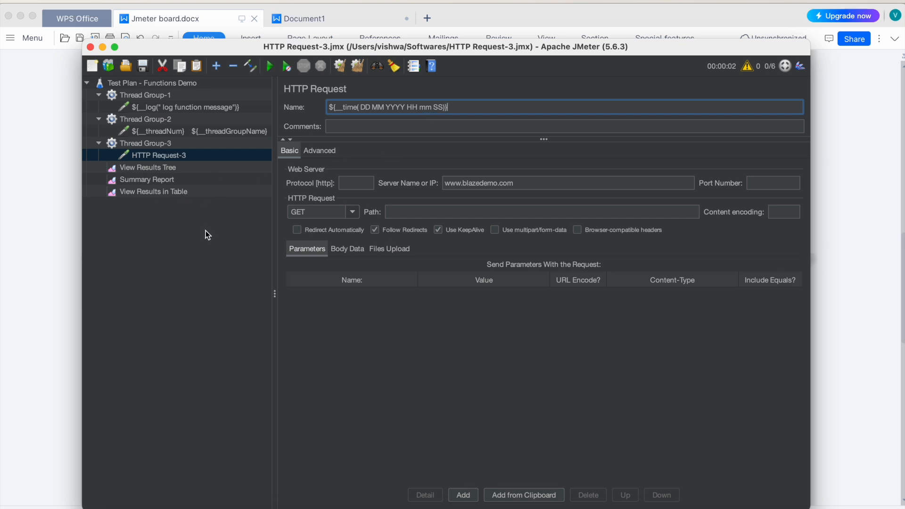
click(195, 198)
click(143, 143)
click(152, 155)
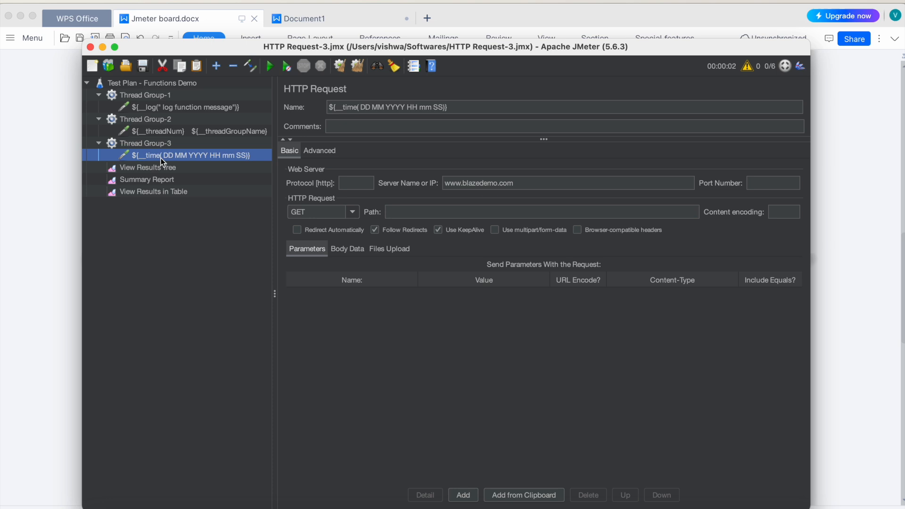
Step: Clear all results in the View Results Tree and disable Thread Group-1 and Thread Group-2
click(158, 169)
click(357, 66)
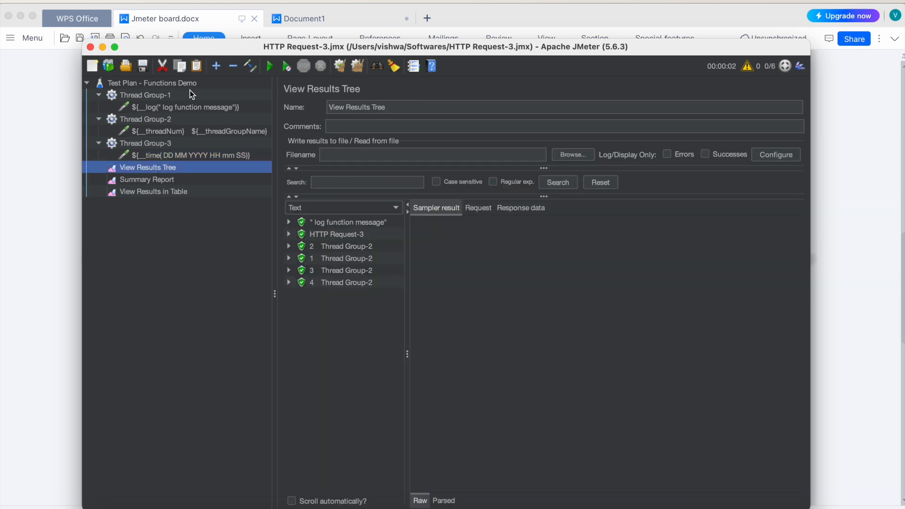
click(128, 97)
shift+click(137, 120)
right_click(138, 121)
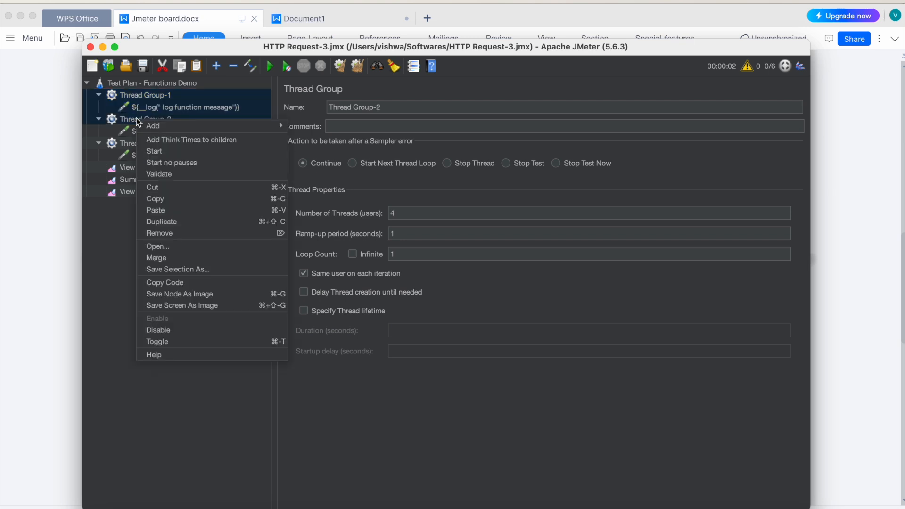
click(165, 330)
Step: Run the test plan while viewing the View Results Tree, and reopen the time request in Thread Group-3
click(148, 169)
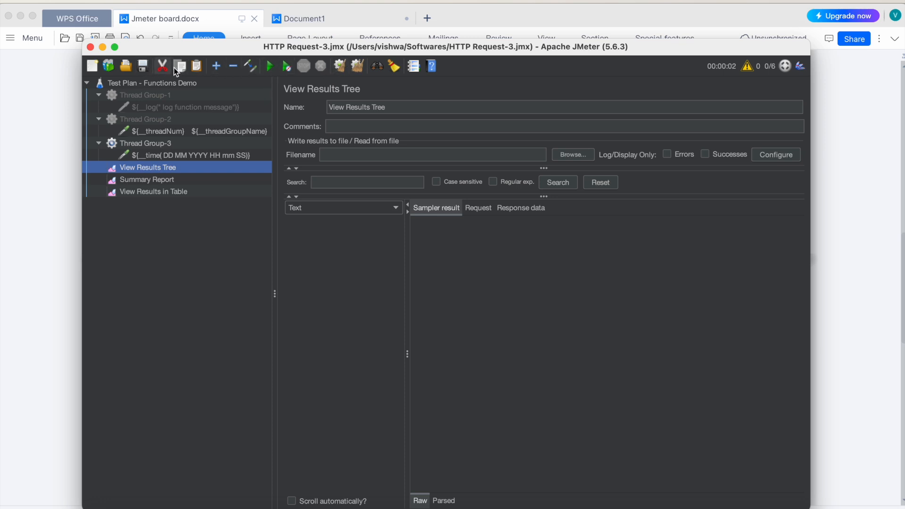
click(273, 64)
click(159, 156)
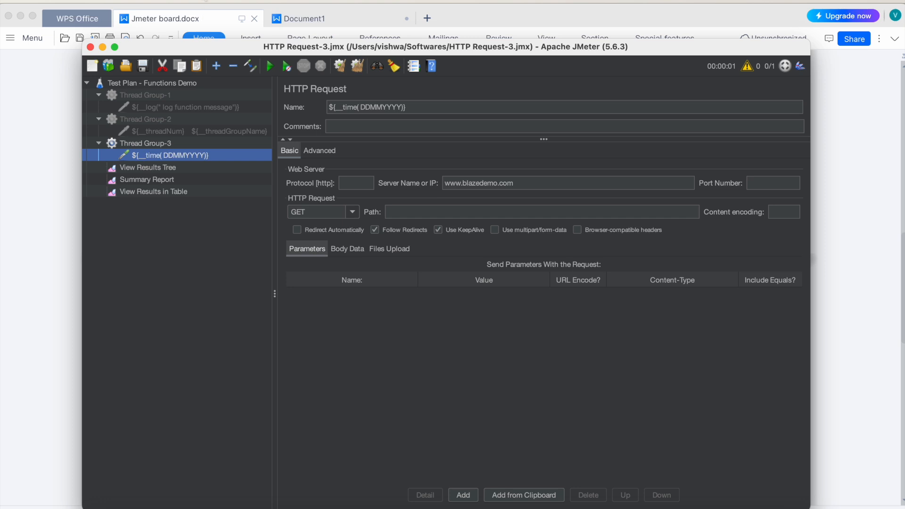
Step: Open the Function Helper and choose the time function
click(205, 0)
mouse_move(231, 0)
click(261, 52)
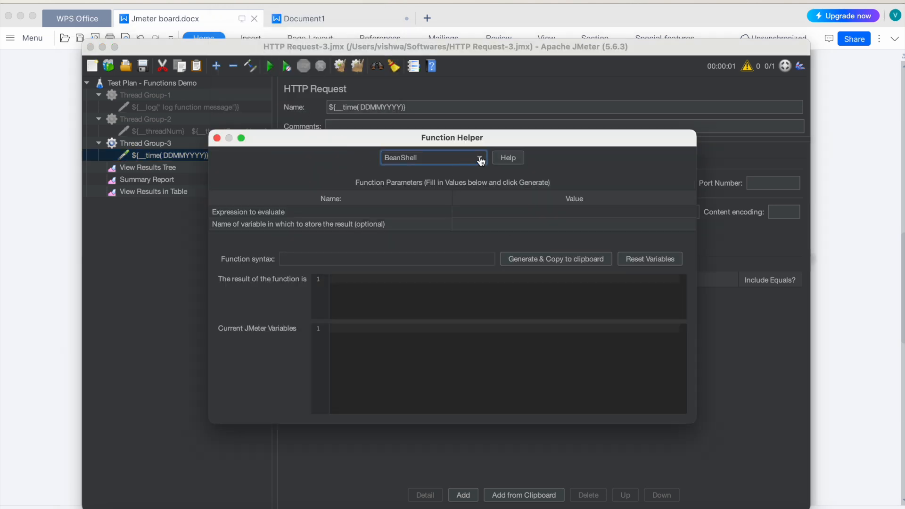
click(480, 161)
key(t)
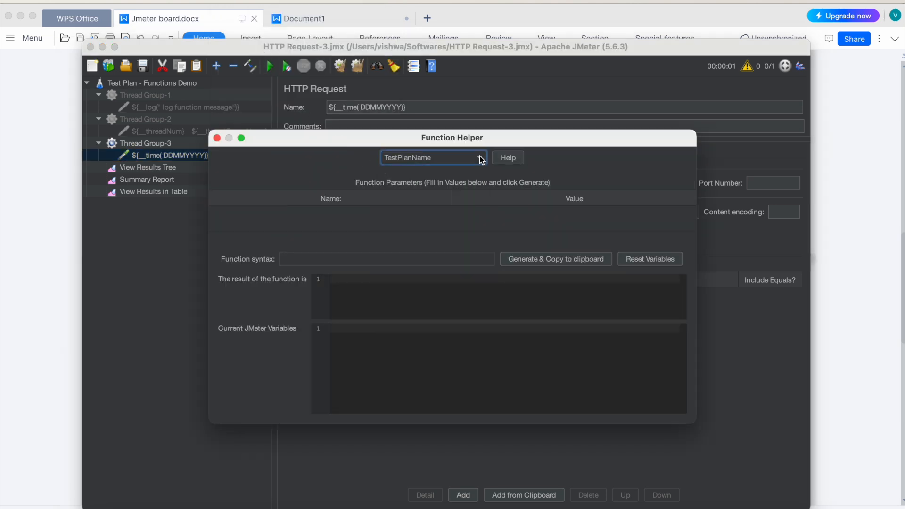
click(481, 160)
scroll(433, 283, down, 4)
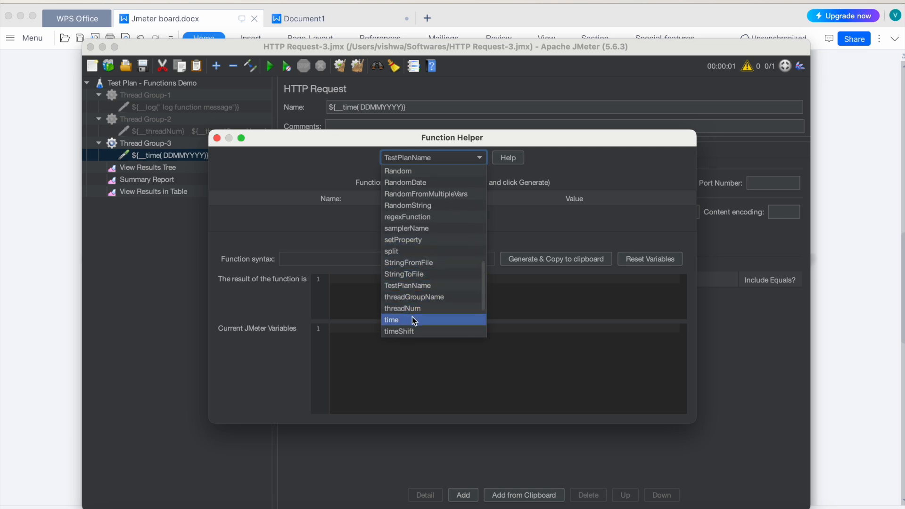
click(412, 319)
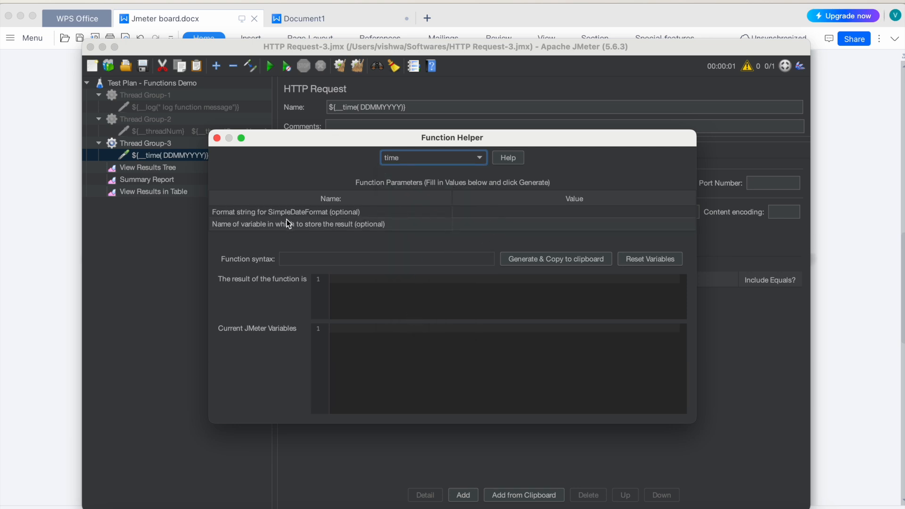
Step: Set the SimpleDateFormat string to DDMMYYYY and generate the time function
click(476, 213)
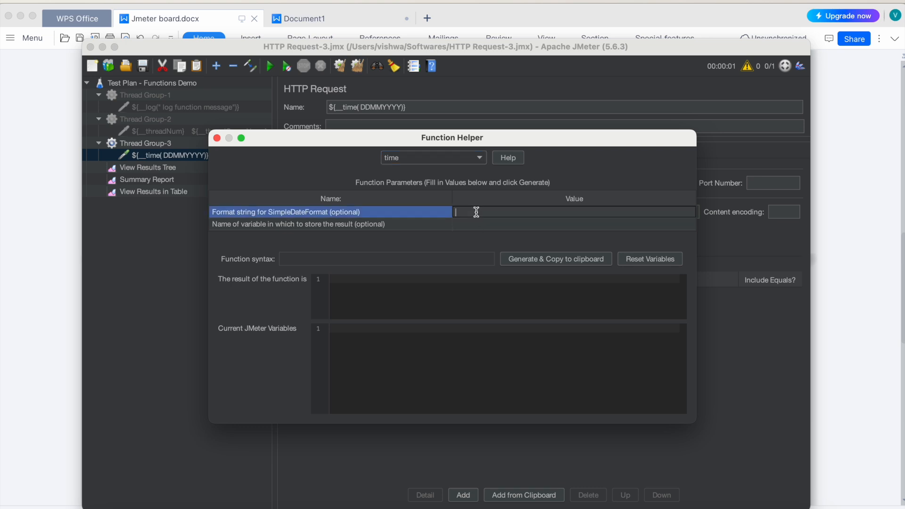
text(DDMMYYYY)
click(540, 264)
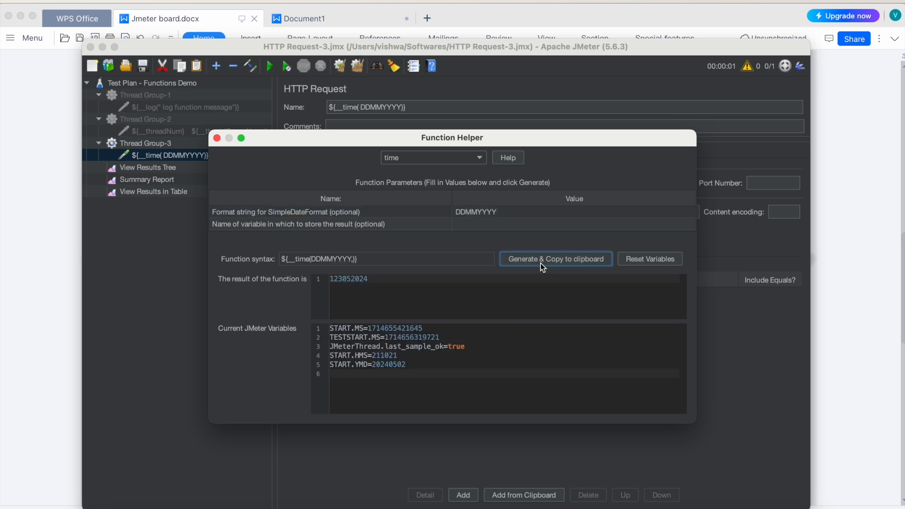
Step: Change the SimpleDateFormat string to dd MM YYYY and generate the time function again
double_click(471, 215)
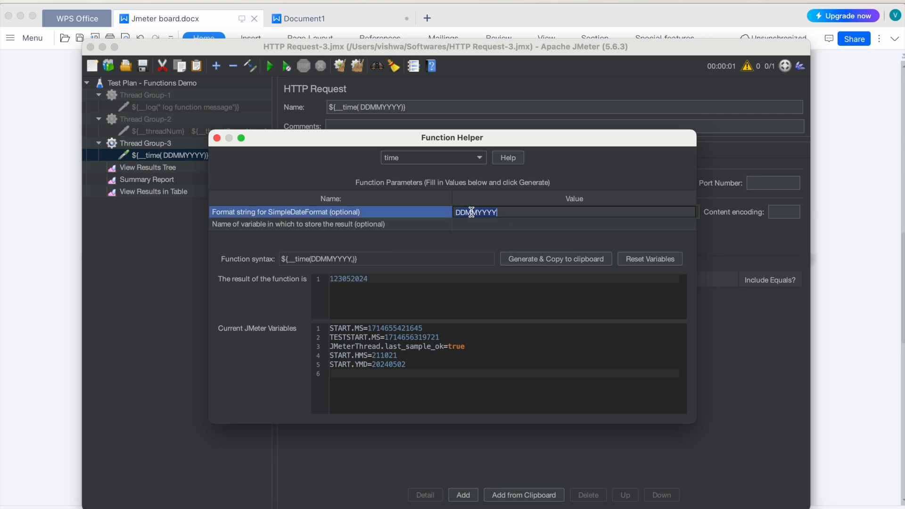
text(DD)
key(BackSpace)
key(BackSpace)
text(dd MM YYYY)
click(528, 259)
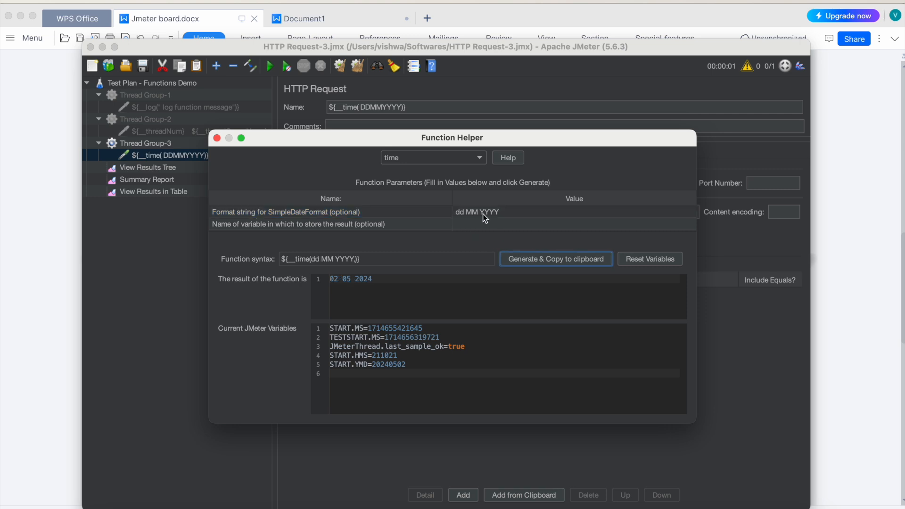
Step: Copy the generated function from the Function Helper and use ${__time(dd MM YYYY,)} as the name of the Thread Group-3 request
click(358, 257)
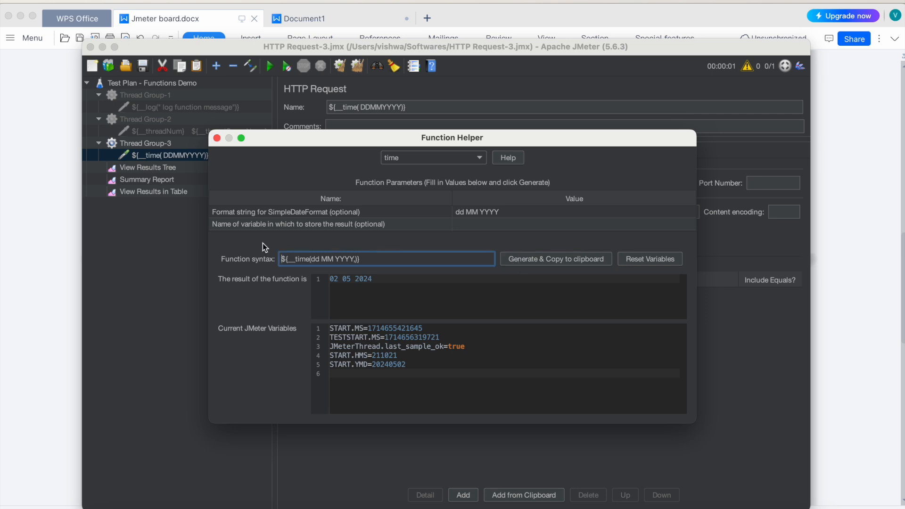
drag(370, 260, 258, 254)
key(ctrl+c)
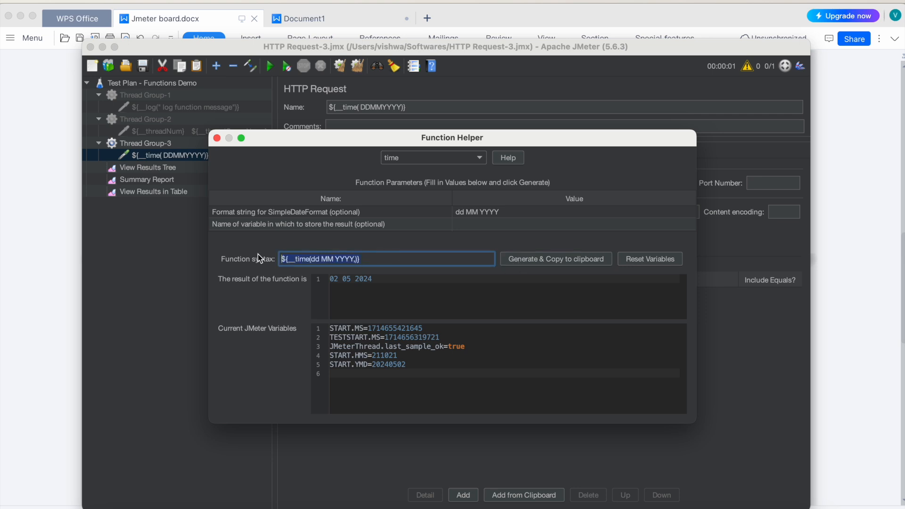
triple_click(381, 108)
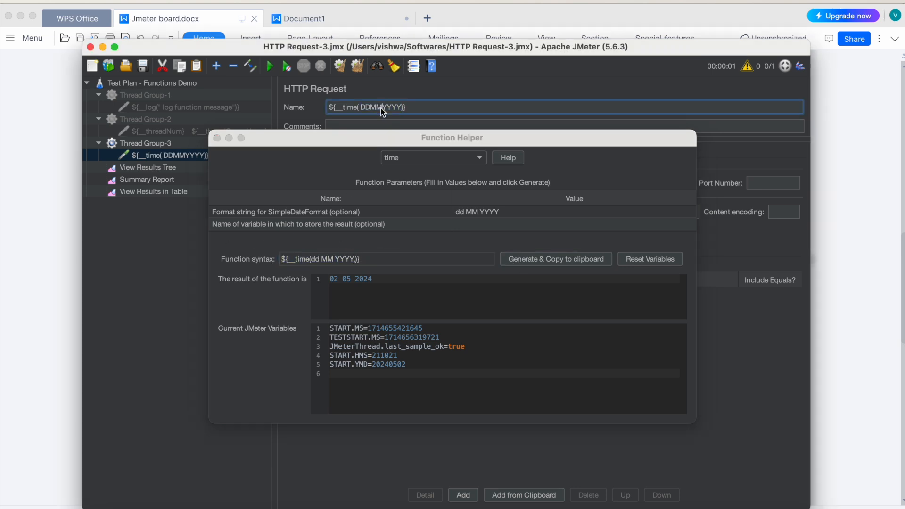
click(216, 138)
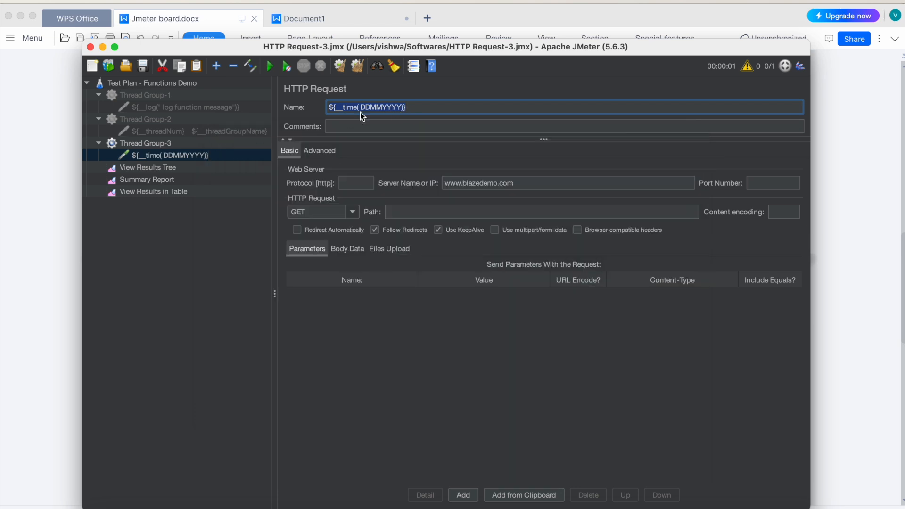
drag(415, 107, 335, 106)
key(ctrl+v)
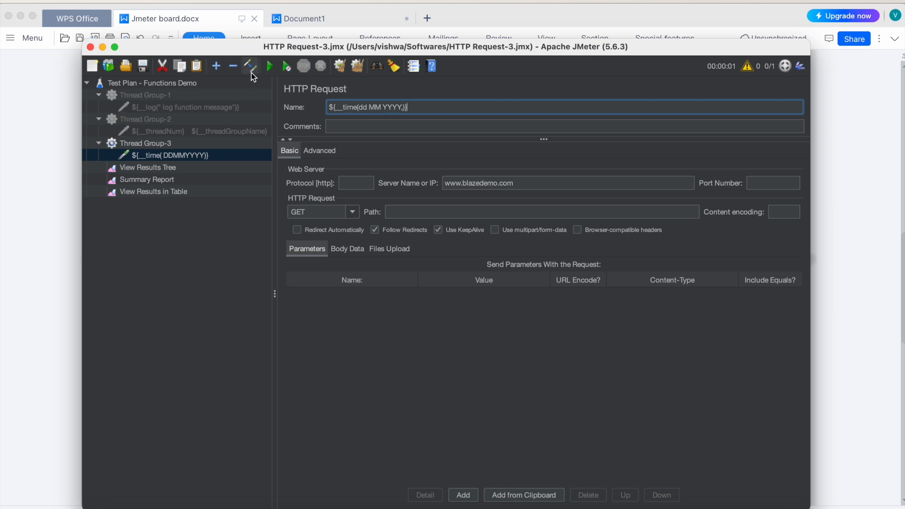
Step: Clear all earlier results, run the test plan with View Results Tree open, and select the new sample
click(169, 170)
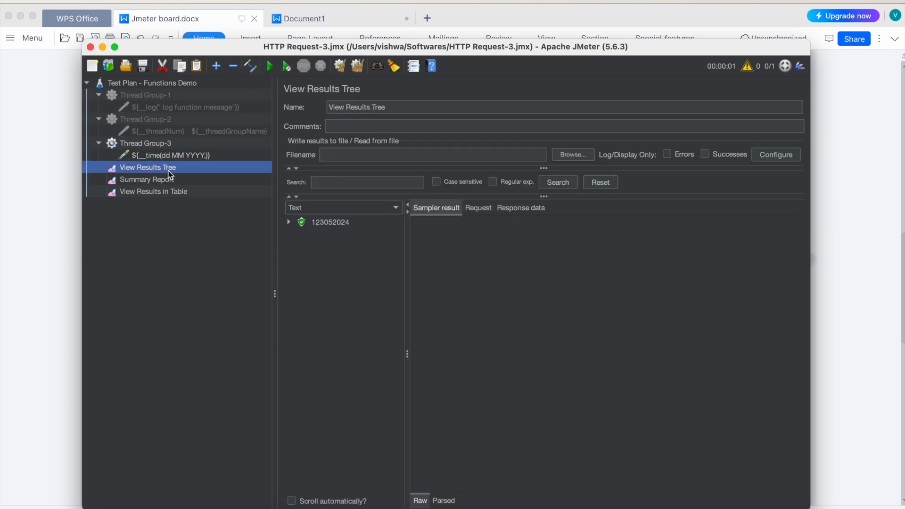
click(355, 69)
click(271, 68)
click(318, 224)
Step: Extend the date format in the Thread Group-3 request's name so it reads ${__time(dd MM YYYY HH MM SS,)}
click(155, 155)
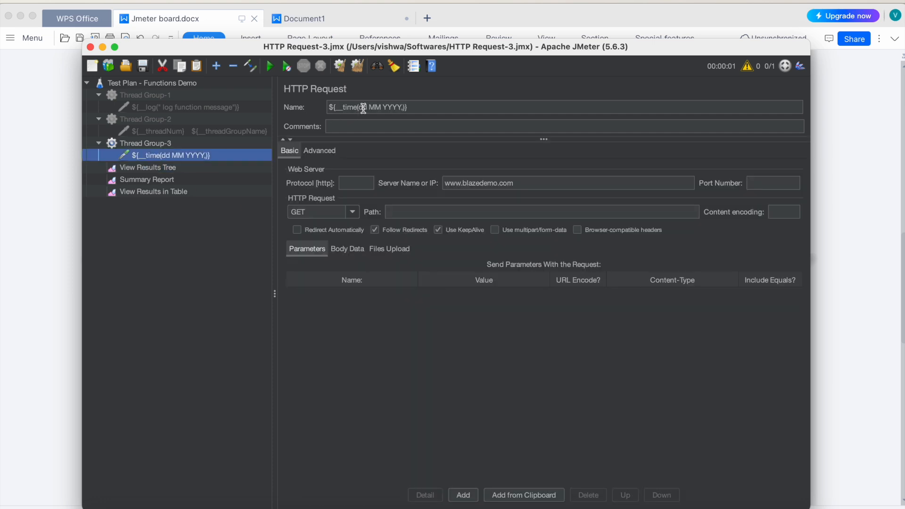
click(403, 107)
text(HH MM SS)
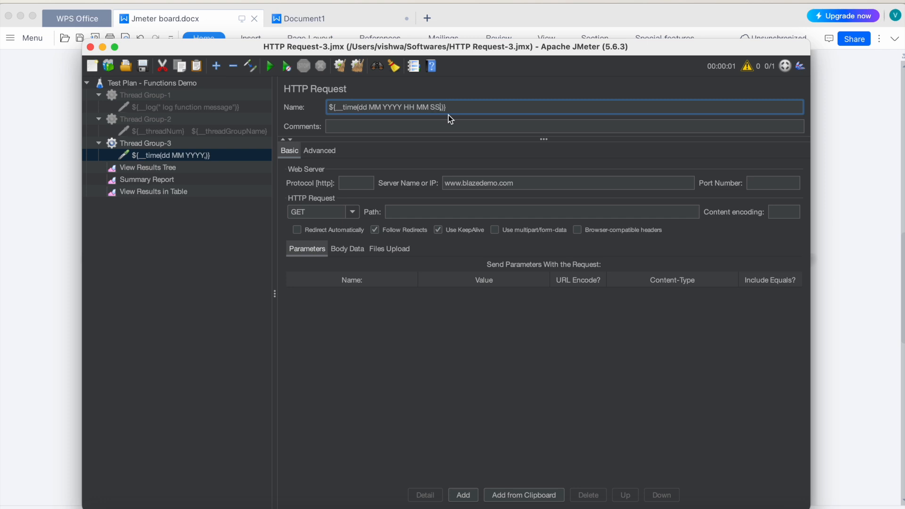
click(134, 62)
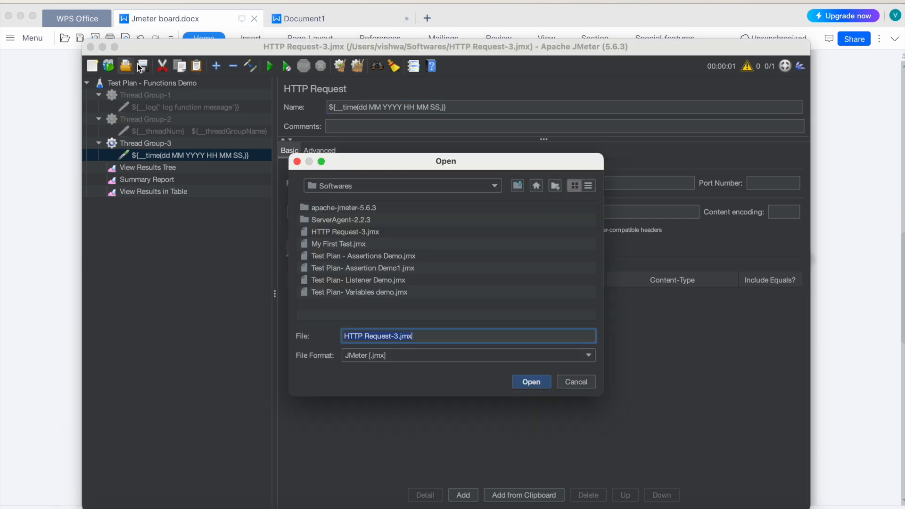
click(297, 162)
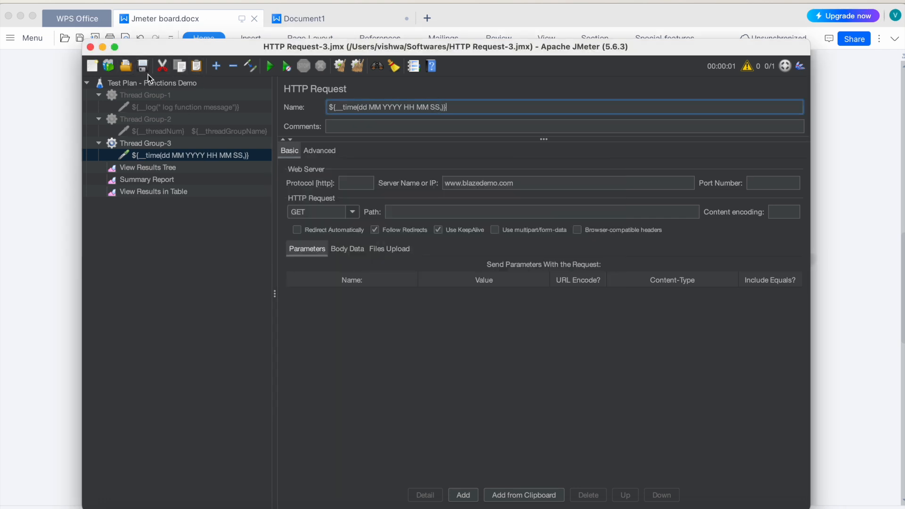
Step: Run the test plan from View Results Tree, inspect the newest sample, and reopen the time request
click(172, 169)
click(271, 66)
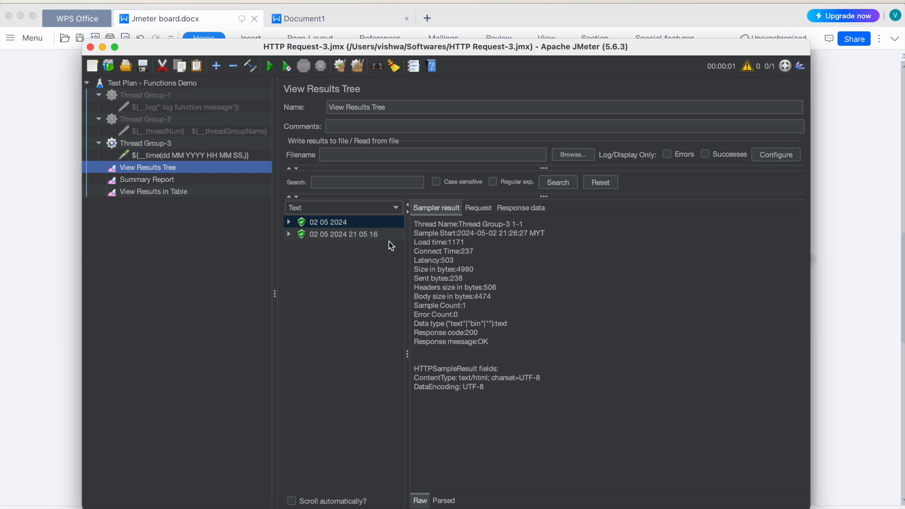
click(326, 235)
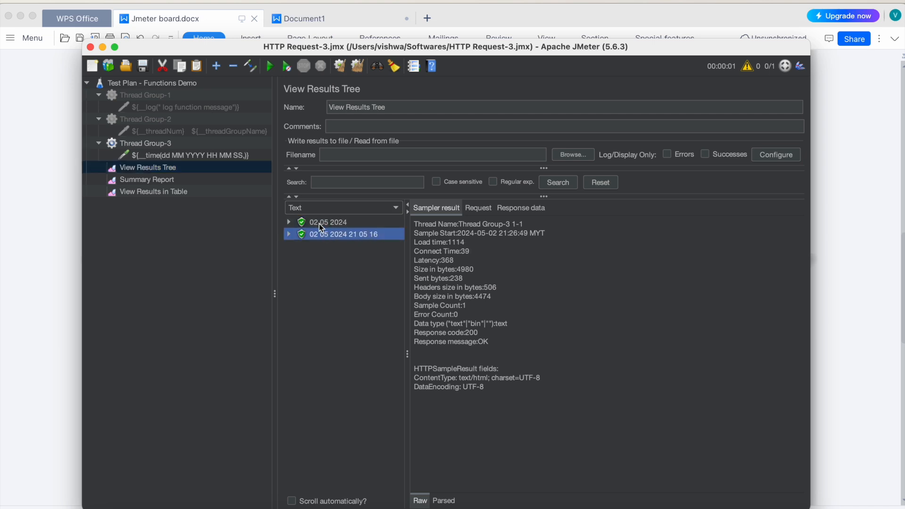
click(156, 156)
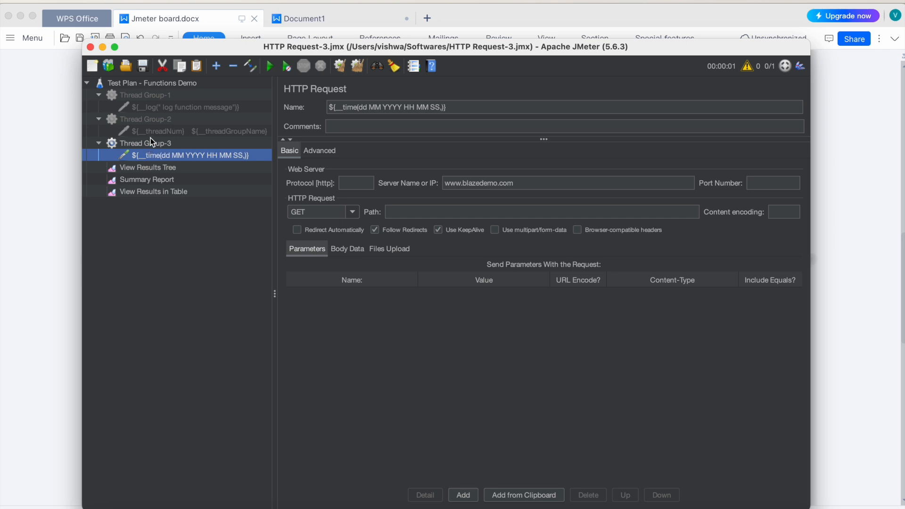
Step: Add a new Thread Group to the test plan and move it directly below Thread Group-3, above View Results Tree
click(134, 85)
right_click(131, 85)
mouse_move(242, 91)
mouse_move(304, 92)
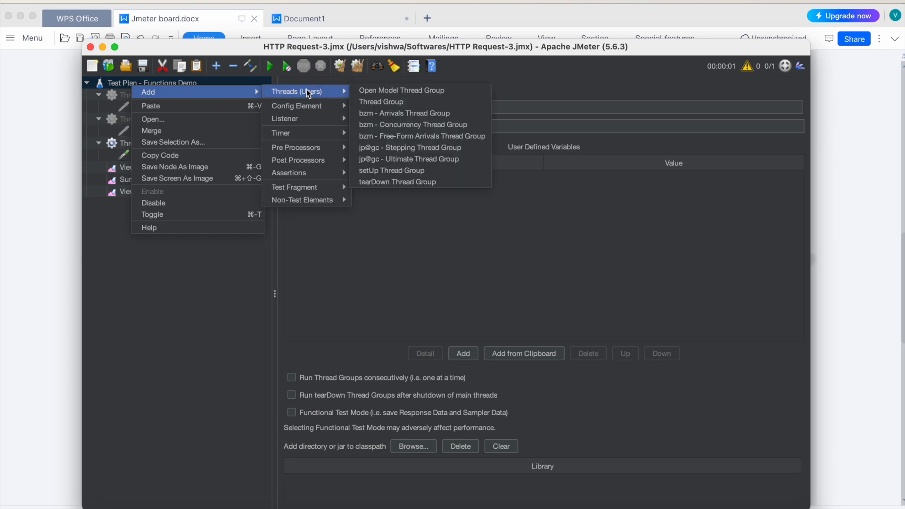
click(398, 102)
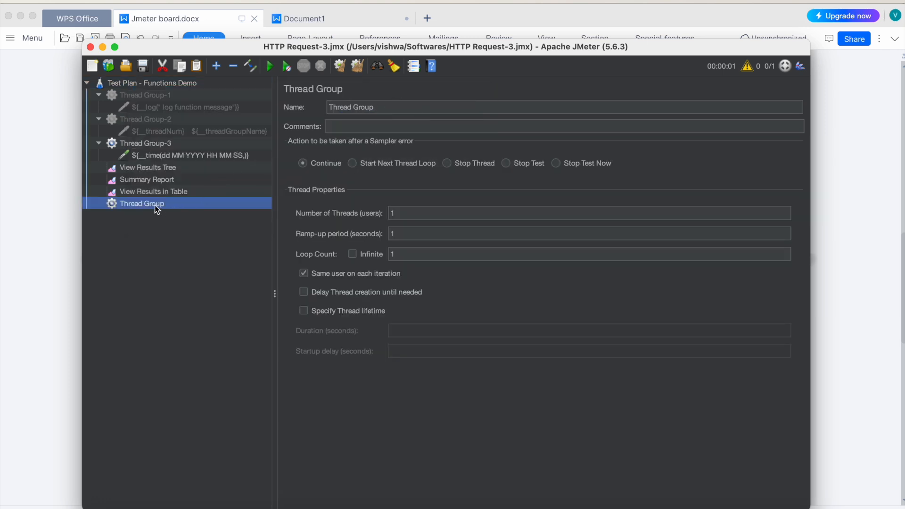
drag(155, 205, 147, 169)
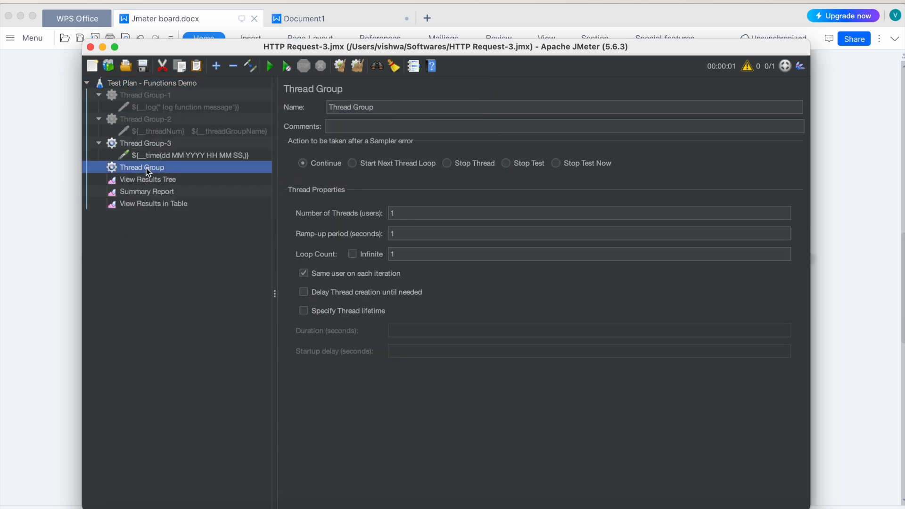
right_click(147, 171)
mouse_move(264, 175)
mouse_move(320, 175)
click(426, 186)
click(477, 184)
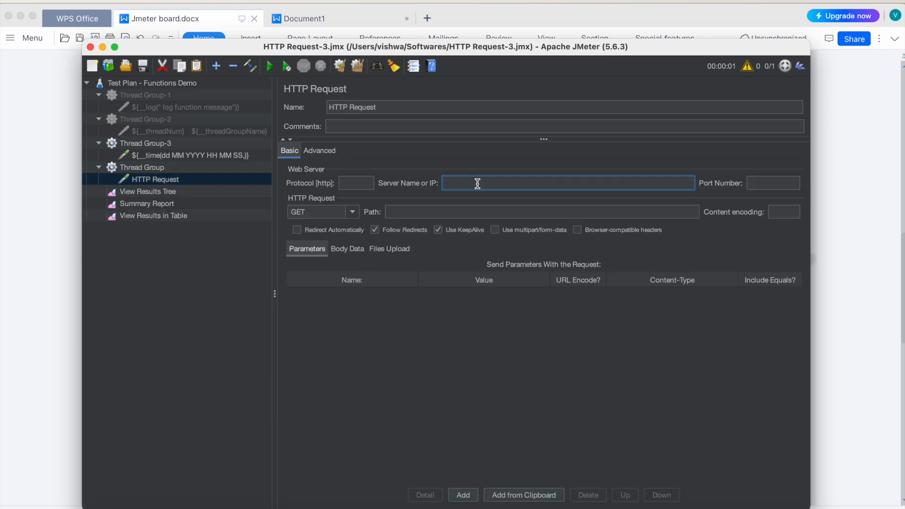
text(www.blazedemo.com)
click(197, 250)
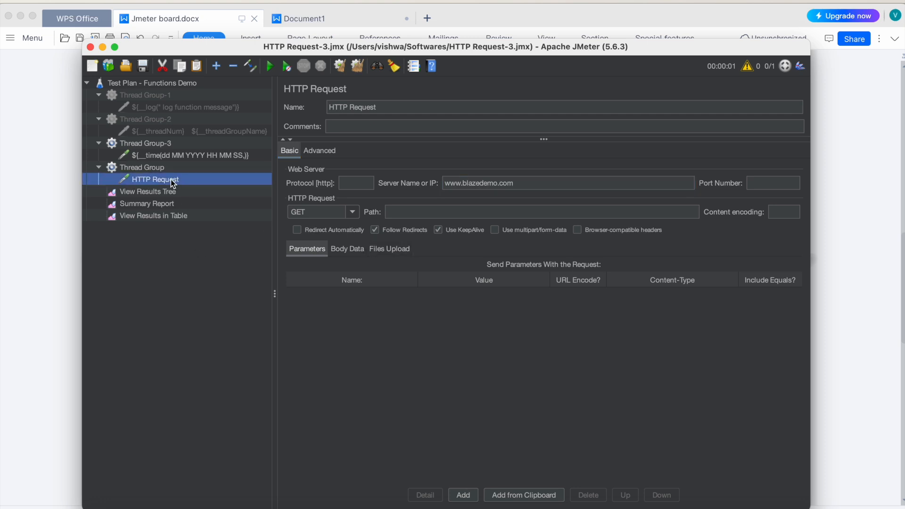
Step: Rename the new HTTP Request to ${intSum(2,10)}
double_click(386, 108)
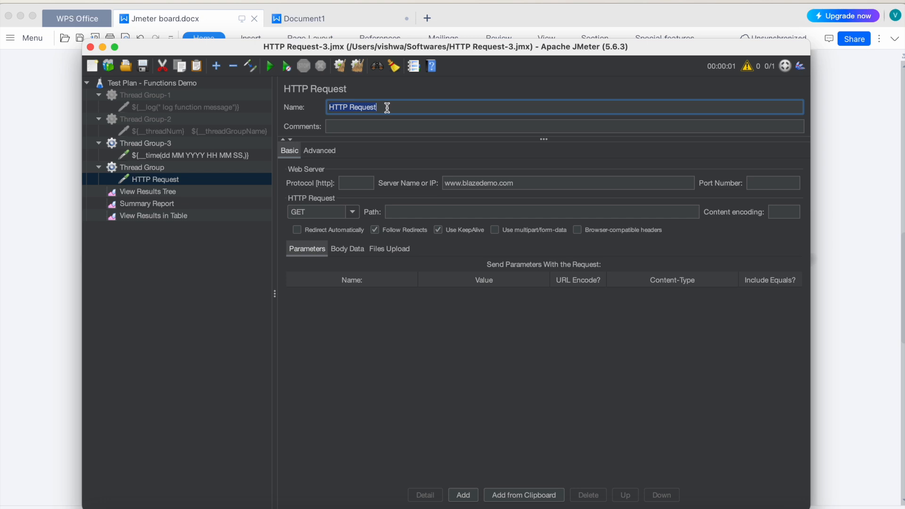
text(${intSum(2,10)})
Step: Clear all results in View Results Tree and run the test plan with the intSum request
click(153, 192)
click(358, 66)
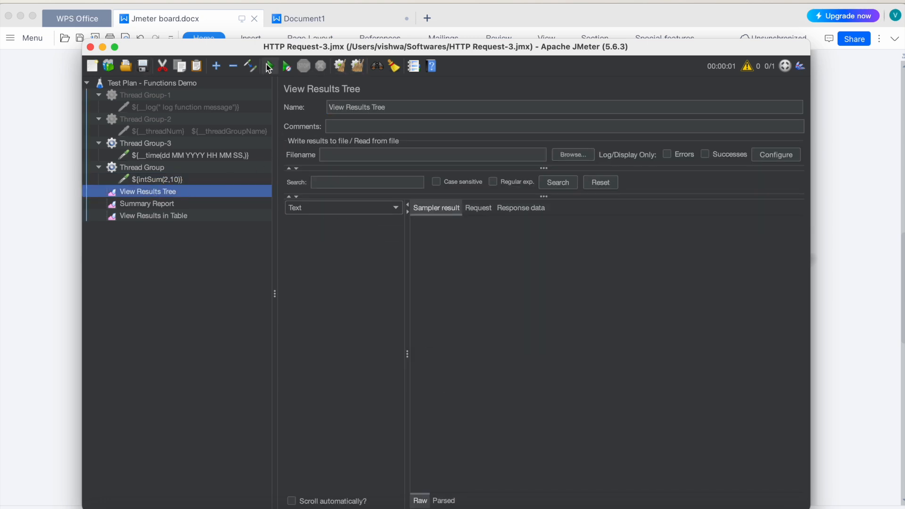
click(270, 66)
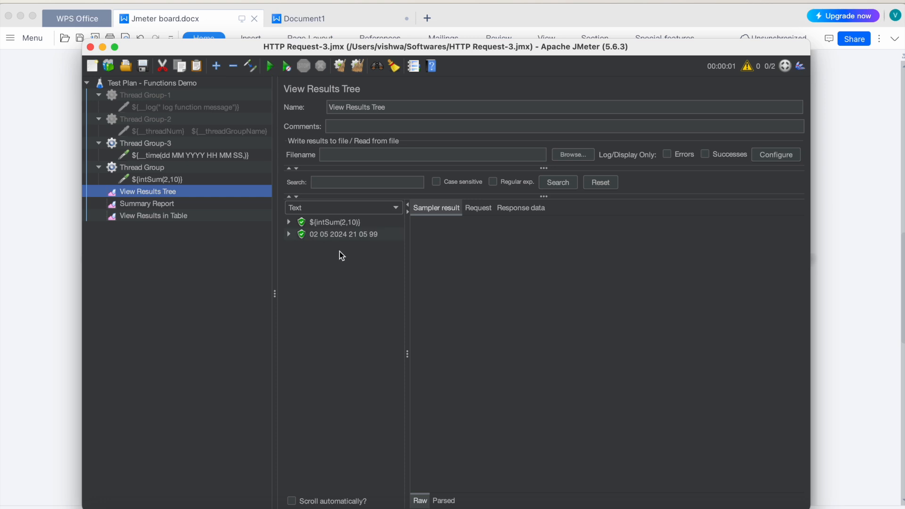
Step: Add the missing double underscore so the request's name reads ${__intSum(2,10)}, and save the test plan
click(151, 179)
click(335, 108)
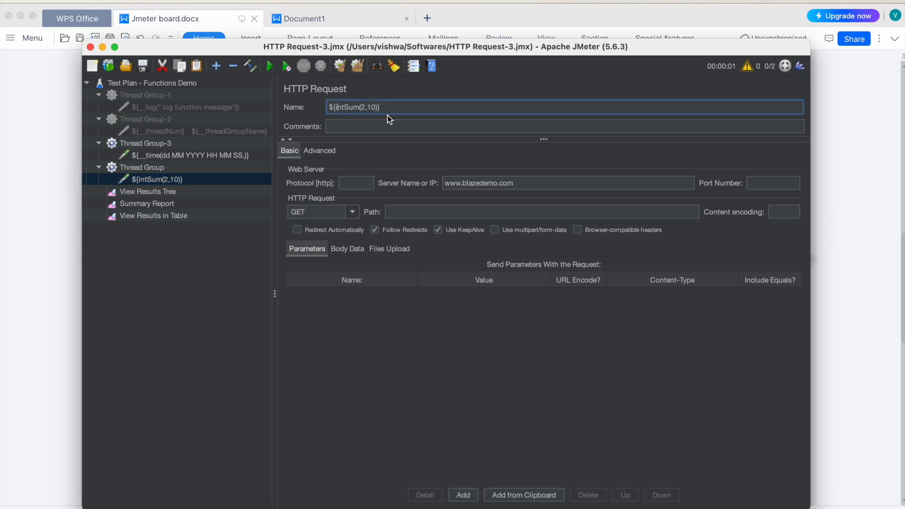
text(__)
click(142, 66)
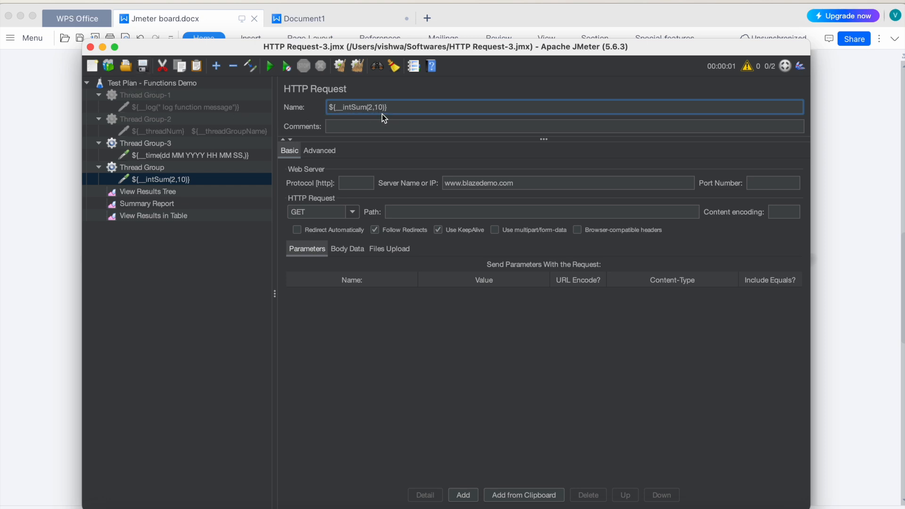
Step: Rerun the test plan from View Results Tree and inspect the sample produced by the corrected intSum request
click(174, 193)
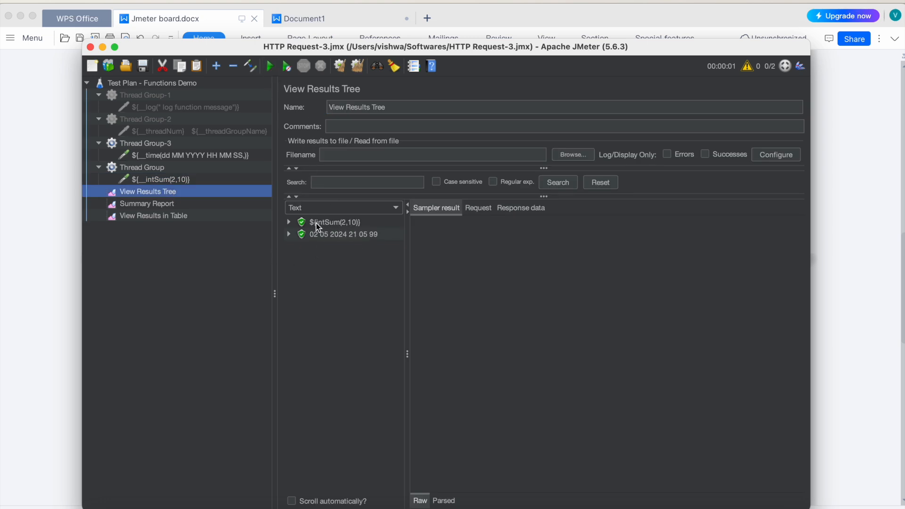
click(270, 67)
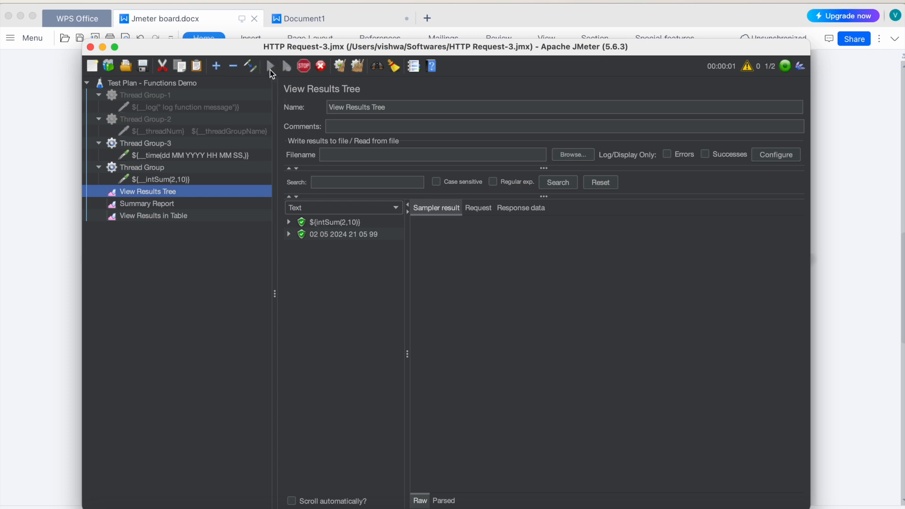
click(314, 258)
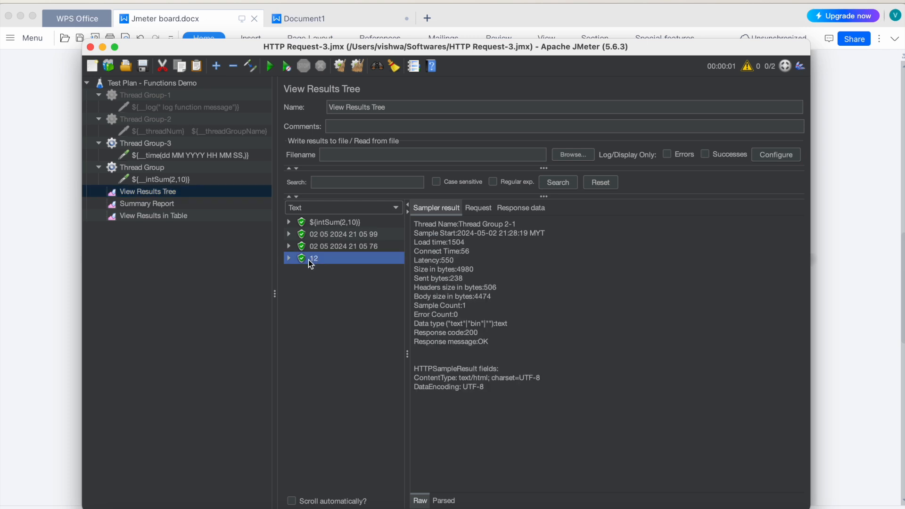
Step: Store the function's result in a variable by changing the intSum request's name to ${__intSum(2,10, sum)}
click(151, 178)
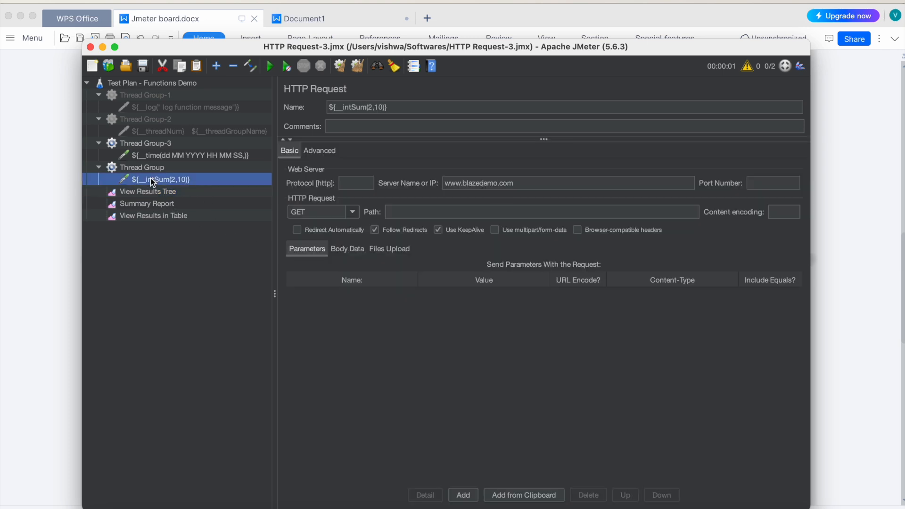
click(385, 108)
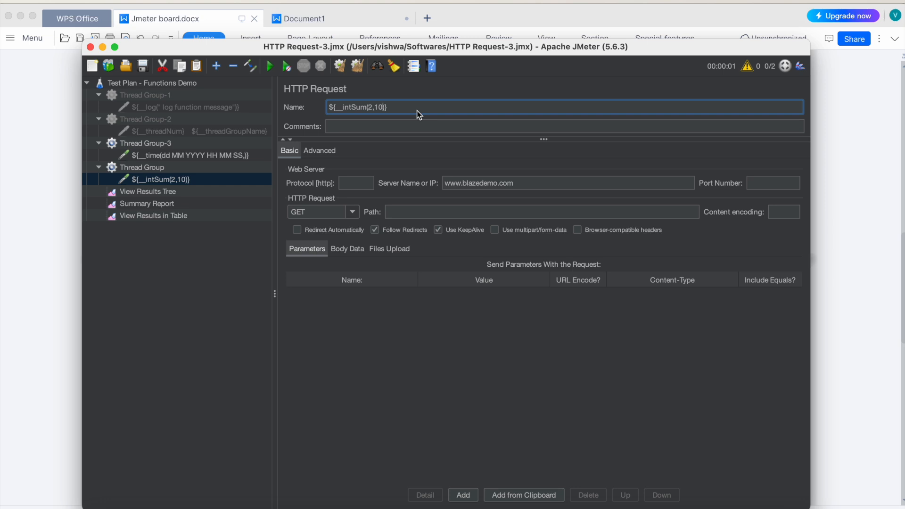
text(, sum)
click(230, 259)
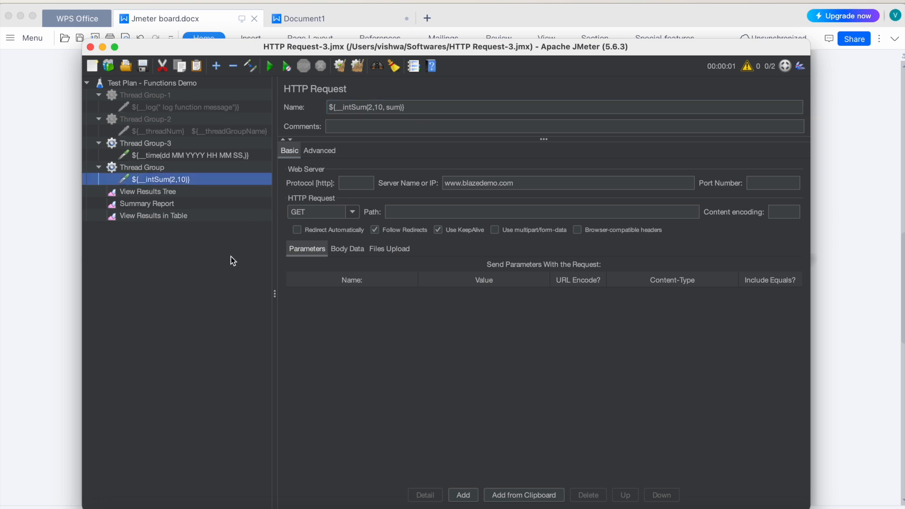
Step: Add a second HTTP Request to the new Thread Group and name it sum = ${sum}
click(140, 169)
right_click(140, 169)
mouse_move(243, 179)
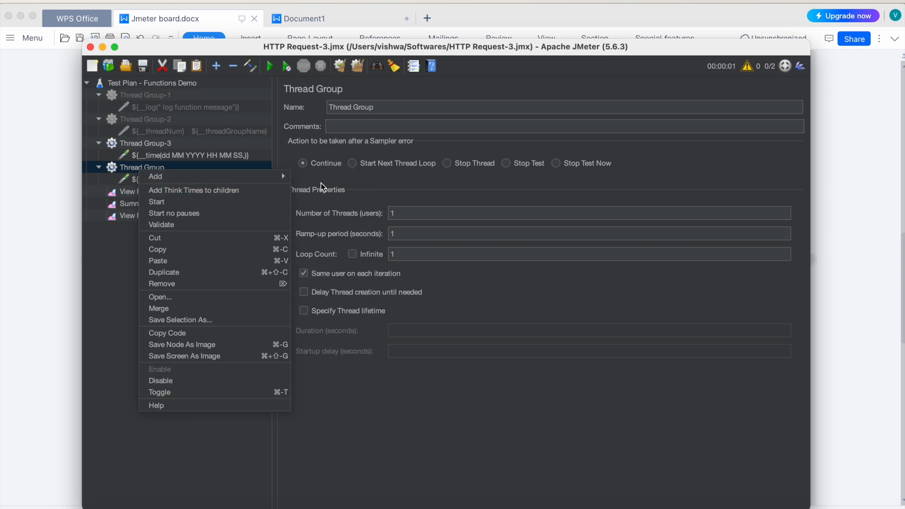
click(398, 186)
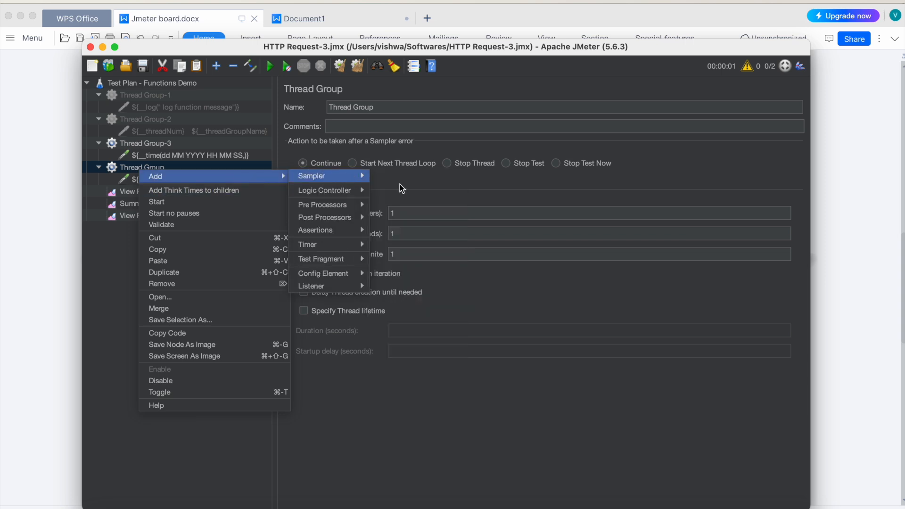
triple_click(362, 110)
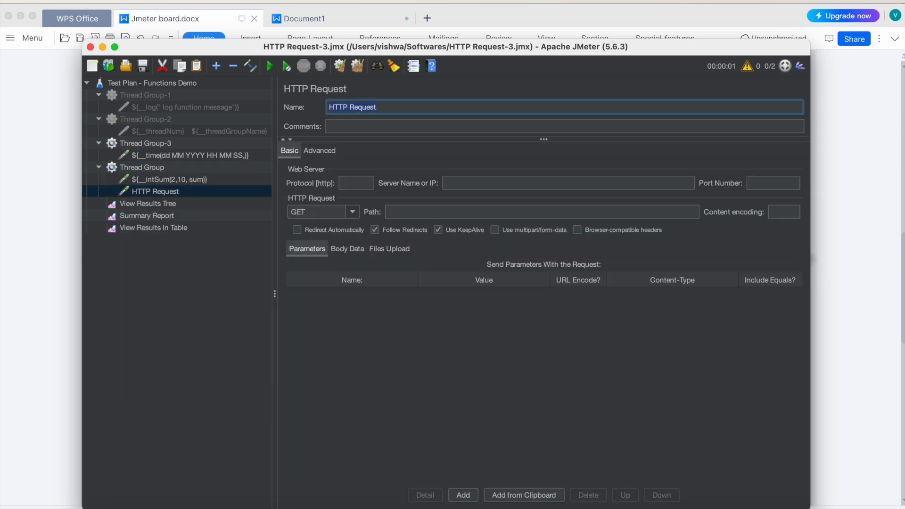
text(sum = ${sum})
click(456, 185)
text(www.b)
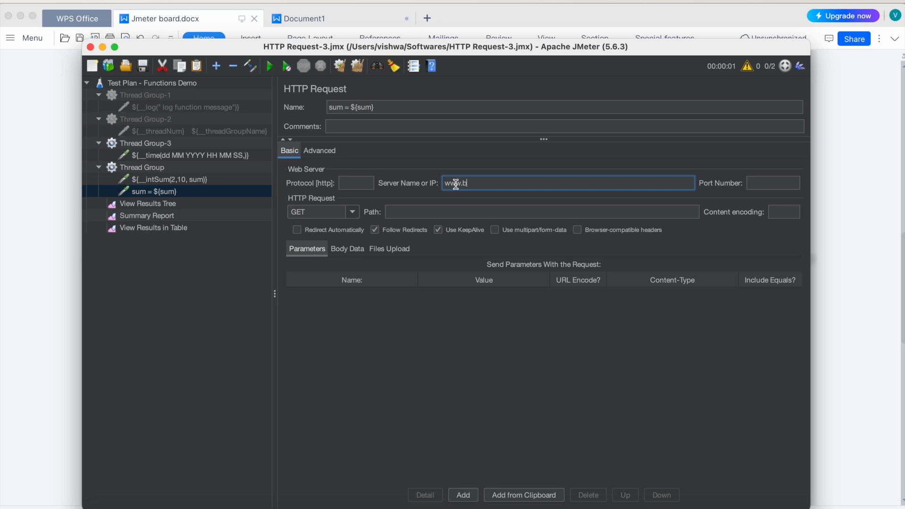
text(lazedemo.com)
Step: Clear all earlier results, run the test plan from View Results Tree, and inspect the sample of the sum variable request
click(166, 205)
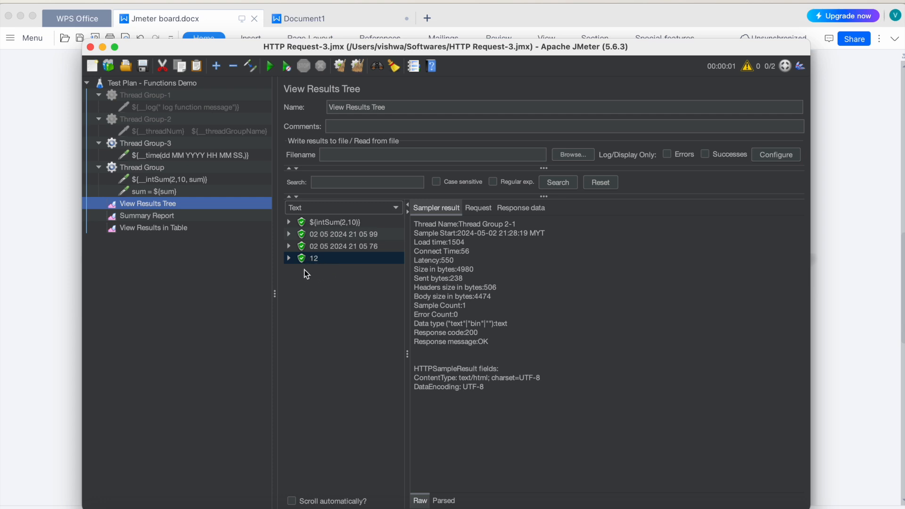
click(358, 66)
click(269, 69)
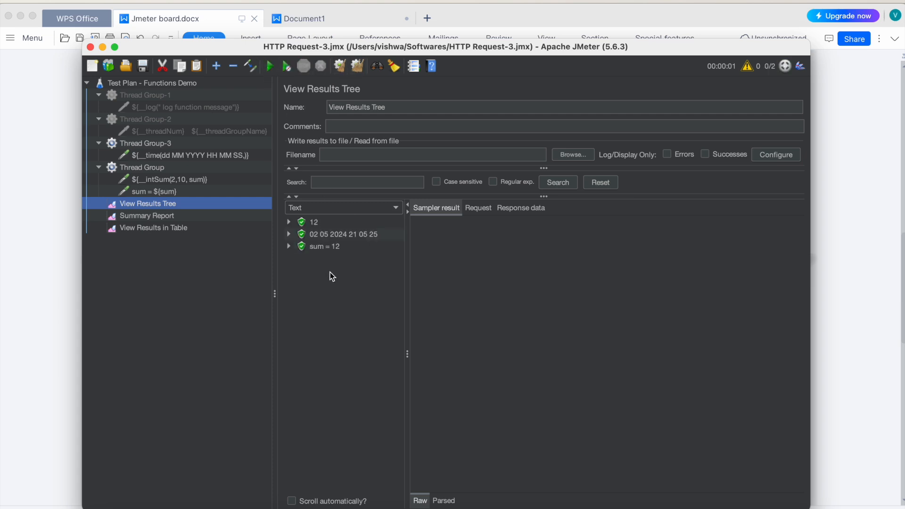
click(321, 247)
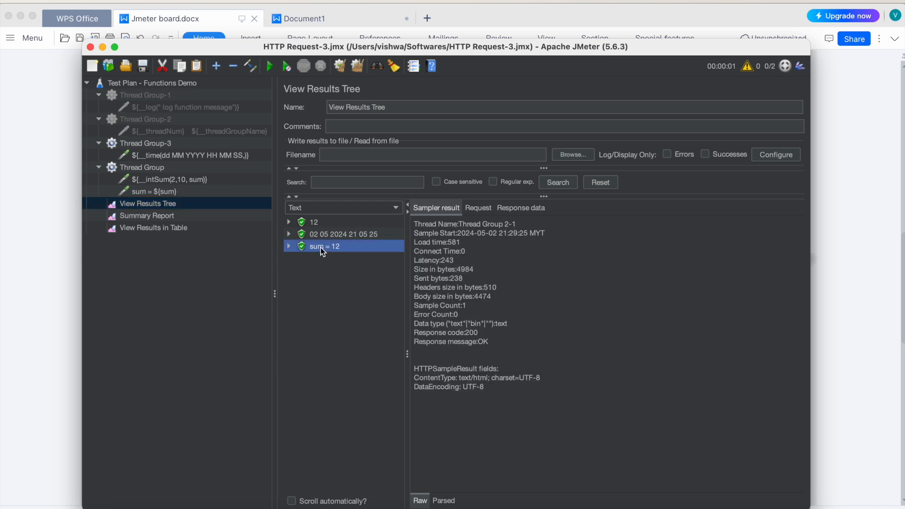
Step: Review how the intSum request's name stores the sum variable and how the sum = ${sum} request's name references it
click(160, 190)
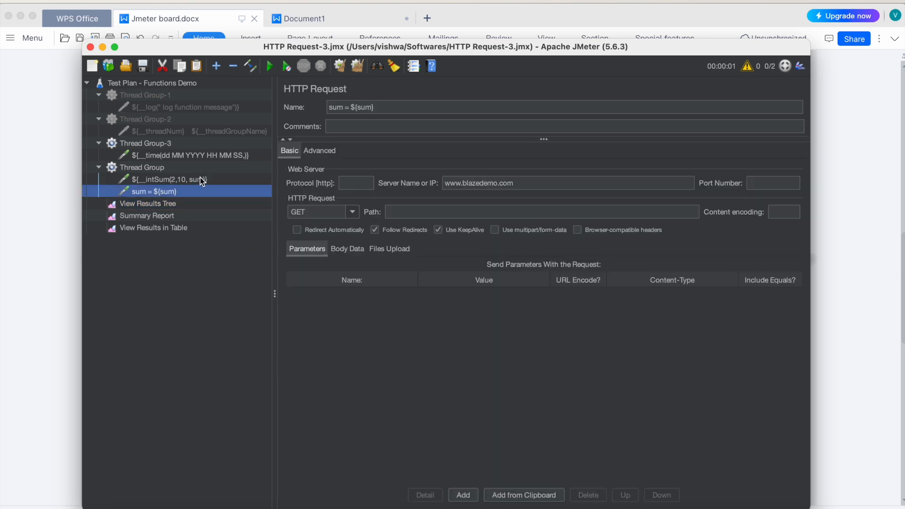
click(202, 180)
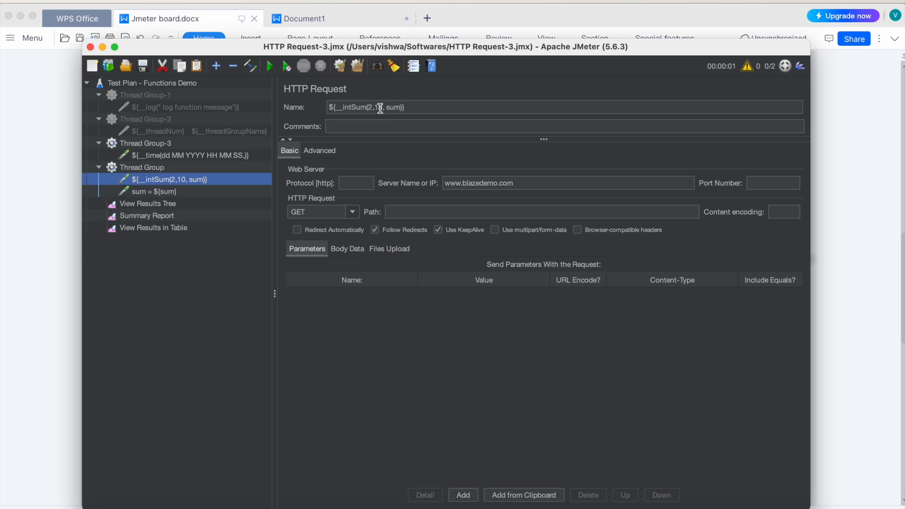
click(396, 107)
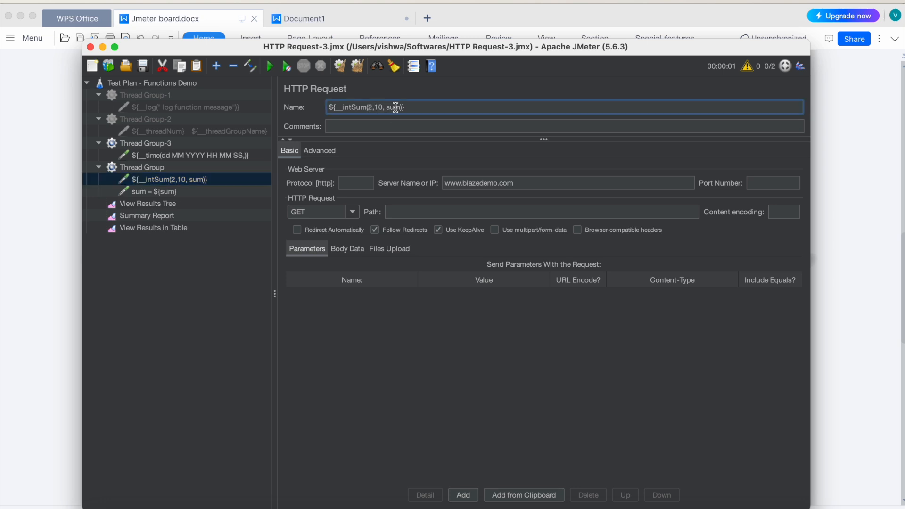
click(169, 192)
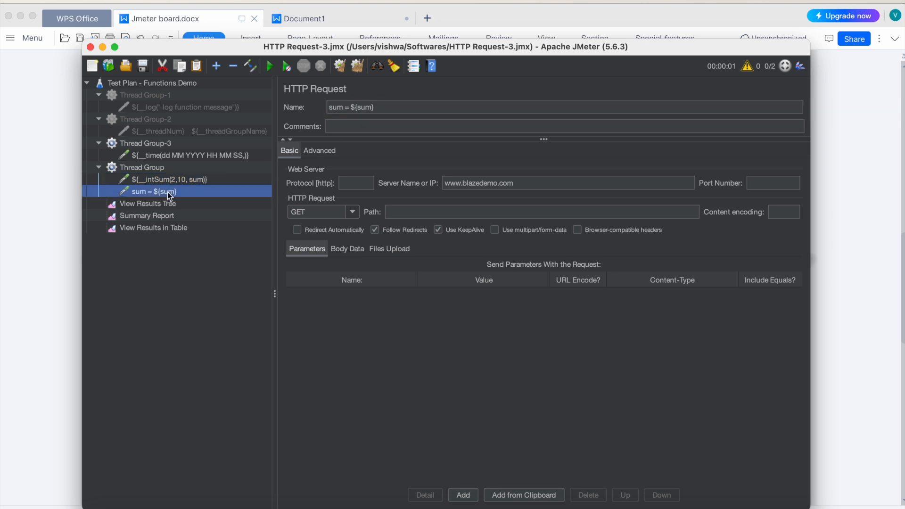
click(363, 107)
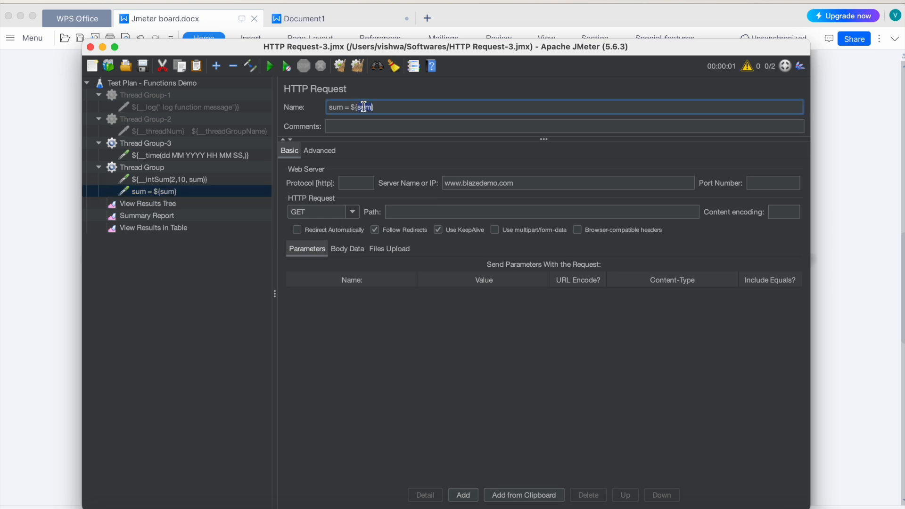
click(200, 313)
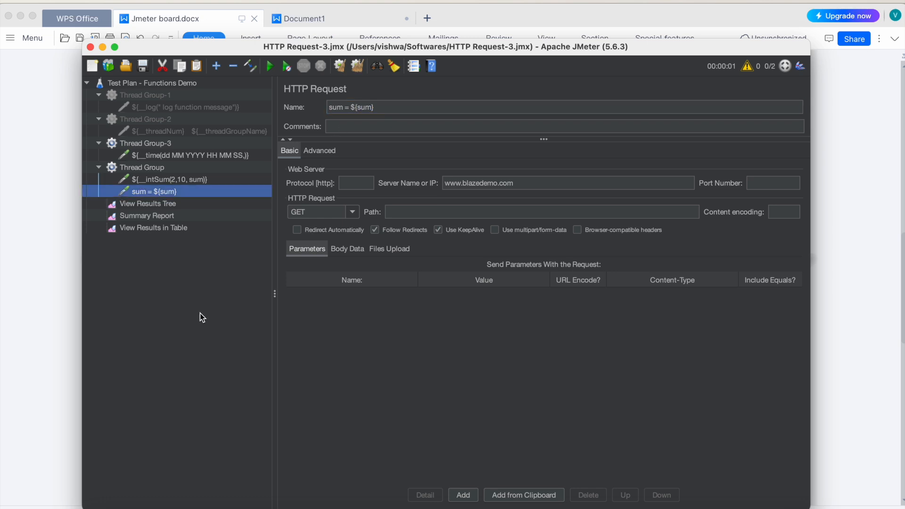
Step: Add another HTTP Request to the unnumbered Thread Group and name it ${BeanShell(10*10)}
right_click(133, 169)
mouse_move(221, 175)
mouse_move(296, 177)
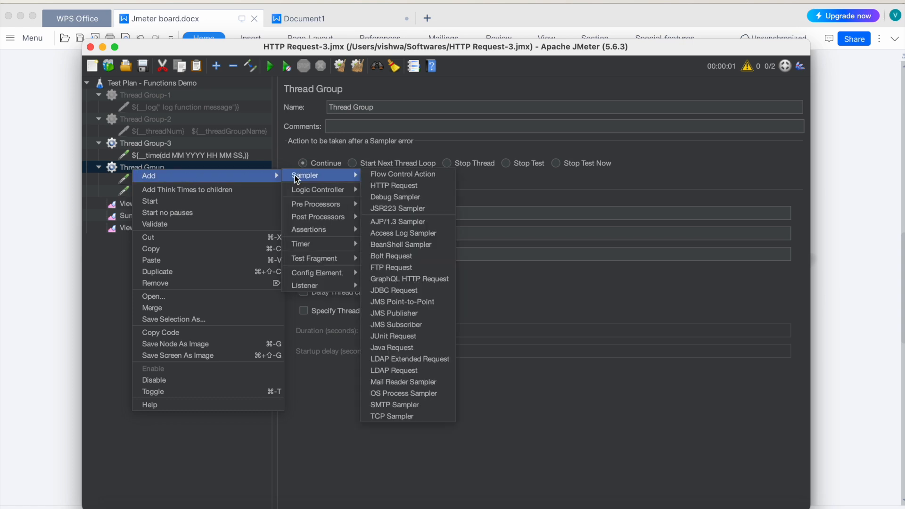
click(400, 185)
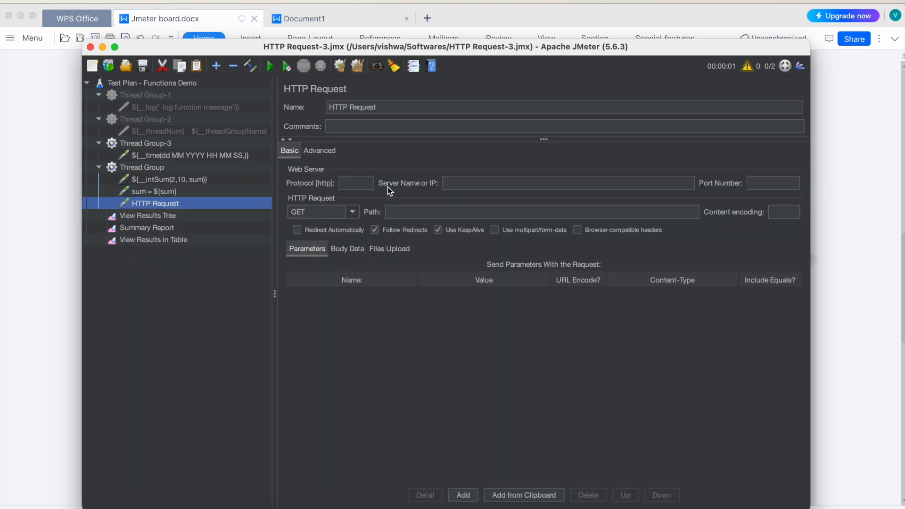
double_click(361, 105)
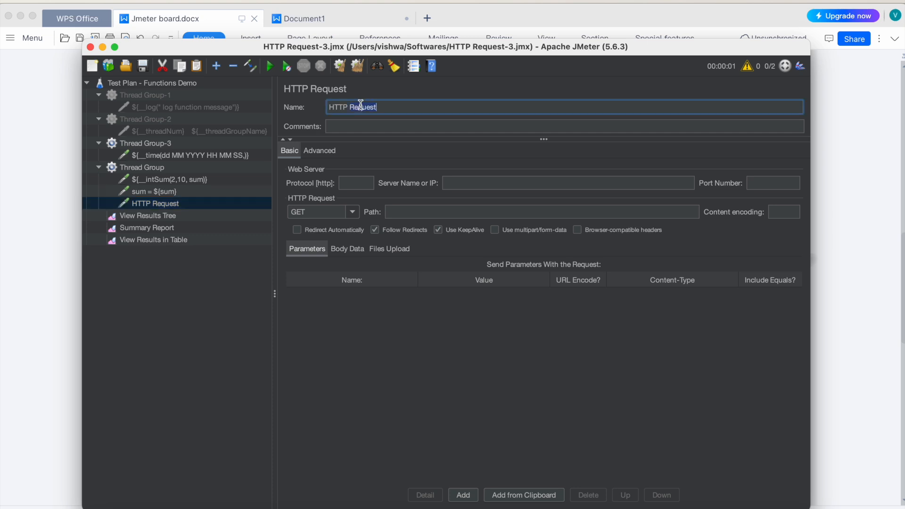
text($)
key(BackSpace)
key(BackSpace)
key(BackSpace)
key(BackSpace)
key(BackSpace)
key(BackSpace)
text(${BeanShell(10*10)})
click(467, 184)
text(www.blazedemo.)
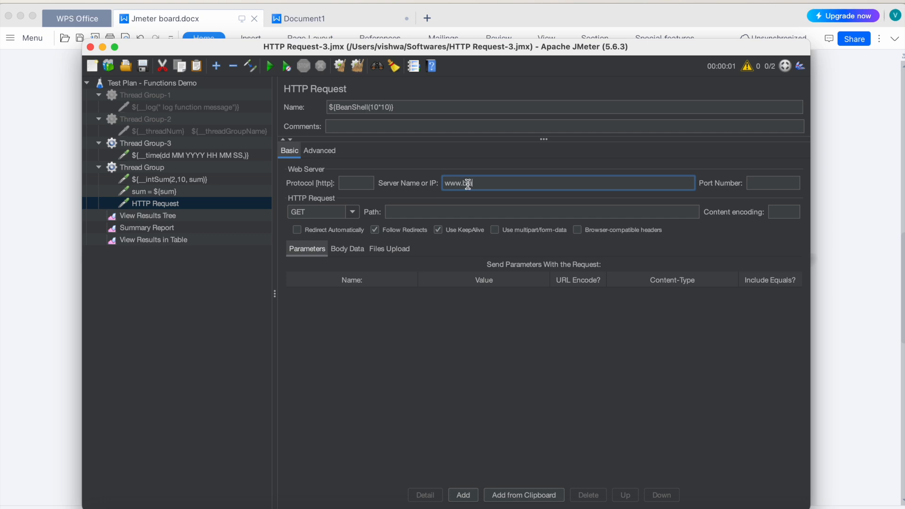
text(com)
click(144, 69)
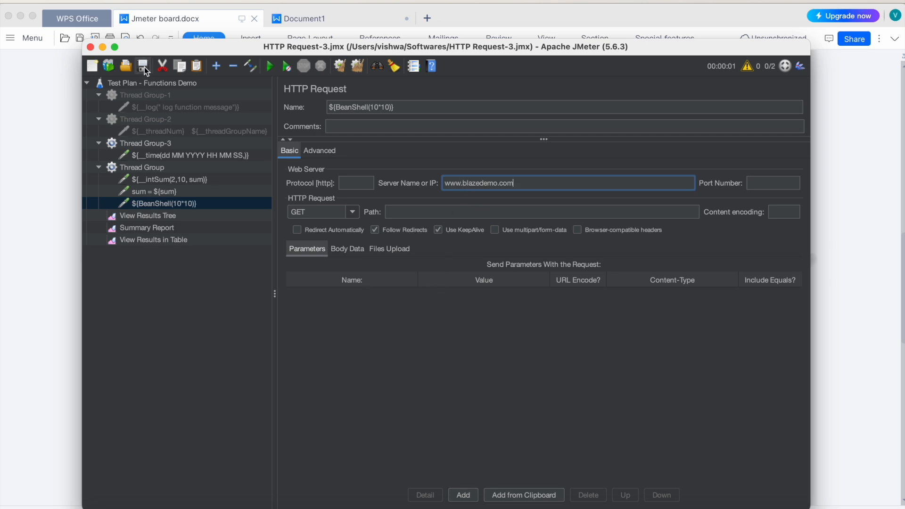
Step: Clear all earlier results and run the test plan with View Results Tree open
click(159, 218)
click(357, 67)
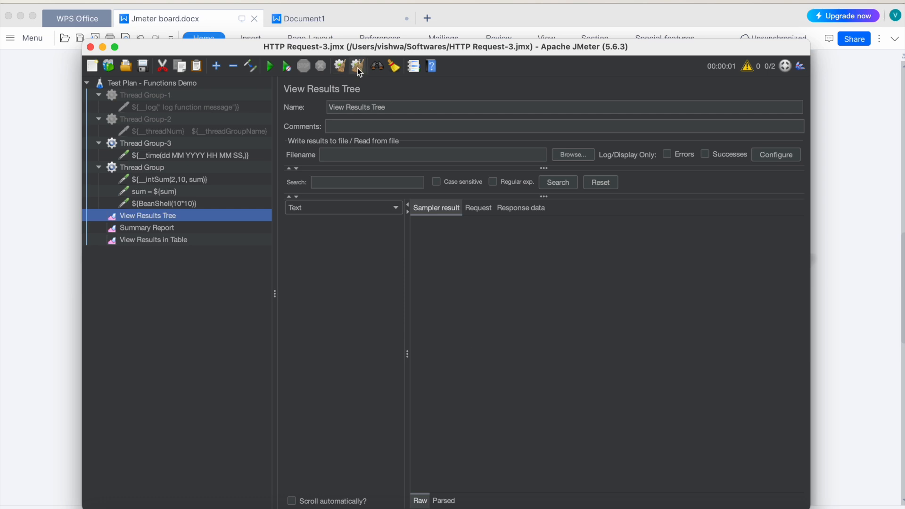
click(268, 67)
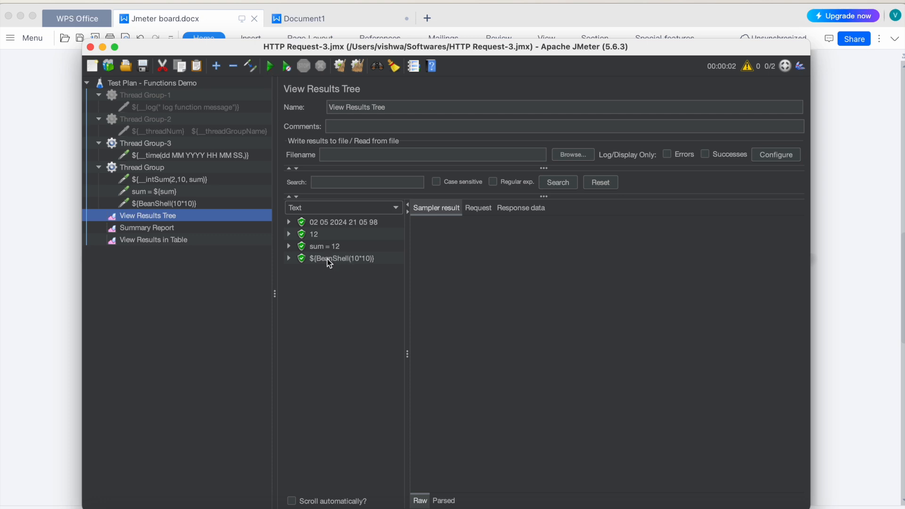
Step: Correct the BeanShell request's name to ${__BeanShell(10*10)} and save the test plan
click(165, 204)
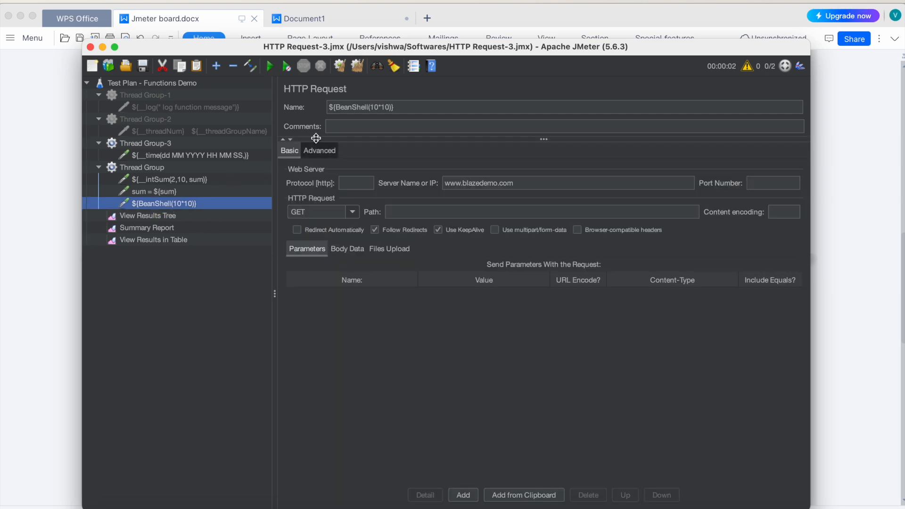
click(337, 108)
text(__)
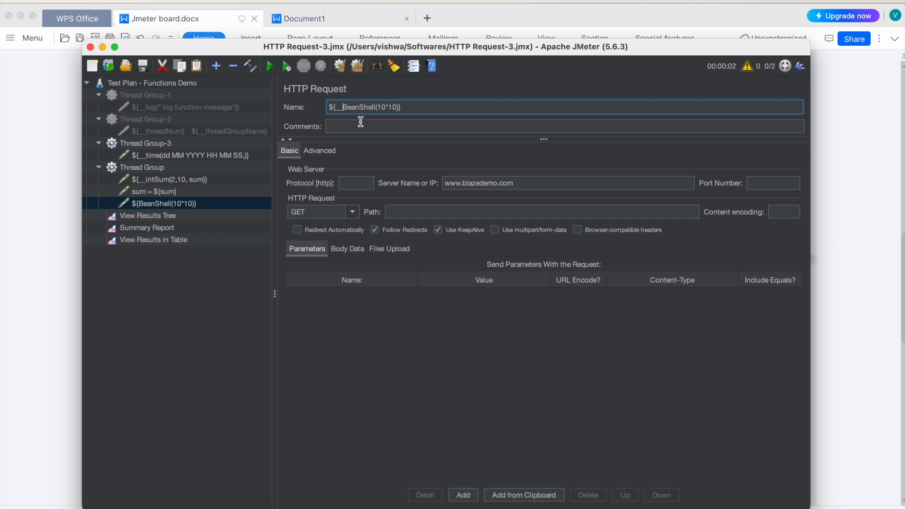
click(143, 66)
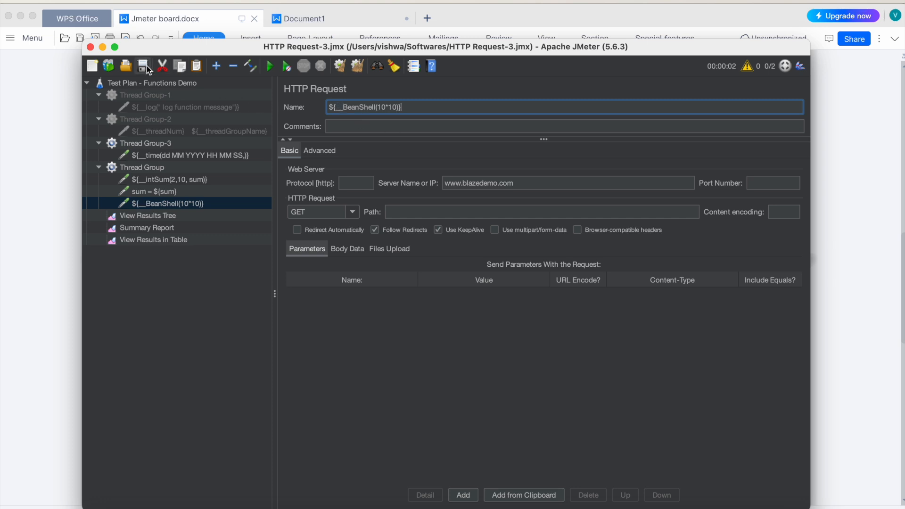
Step: Rerun the test plan from View Results Tree and inspect the sample of the BeanShell request
click(148, 215)
click(270, 66)
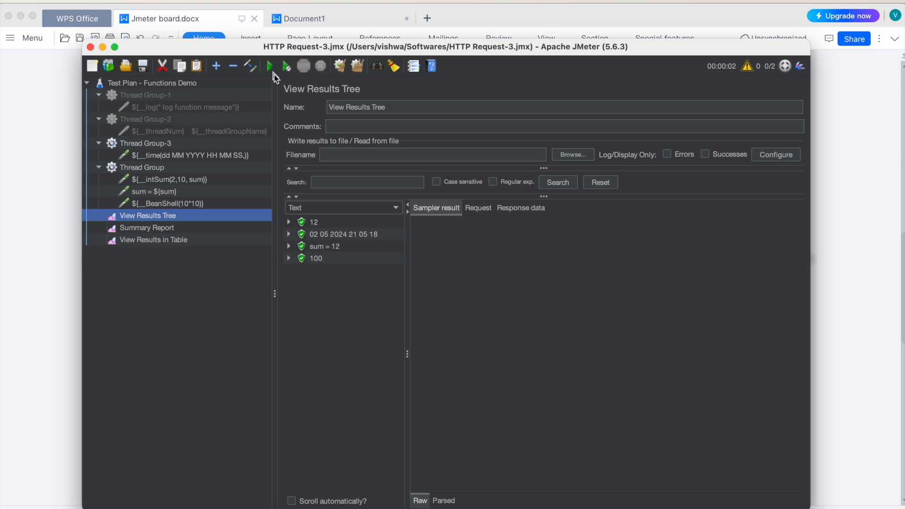
click(318, 258)
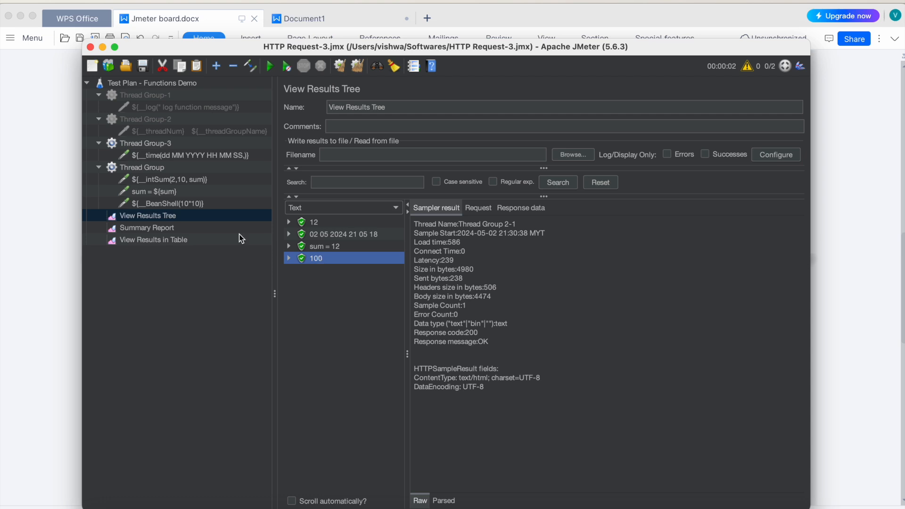
Step: Store the BeanShell function's output in a variable by changing the request's name to ${__BeanShell(10*10, result)}
click(159, 204)
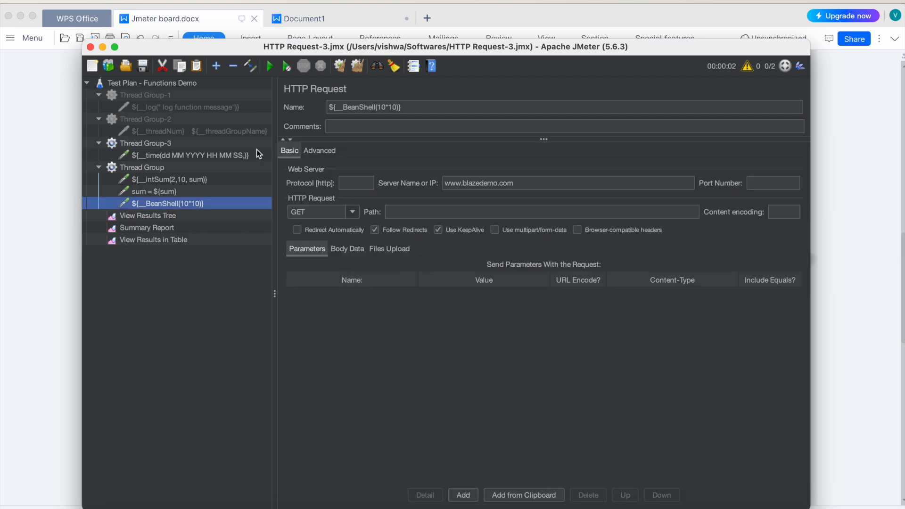
click(398, 108)
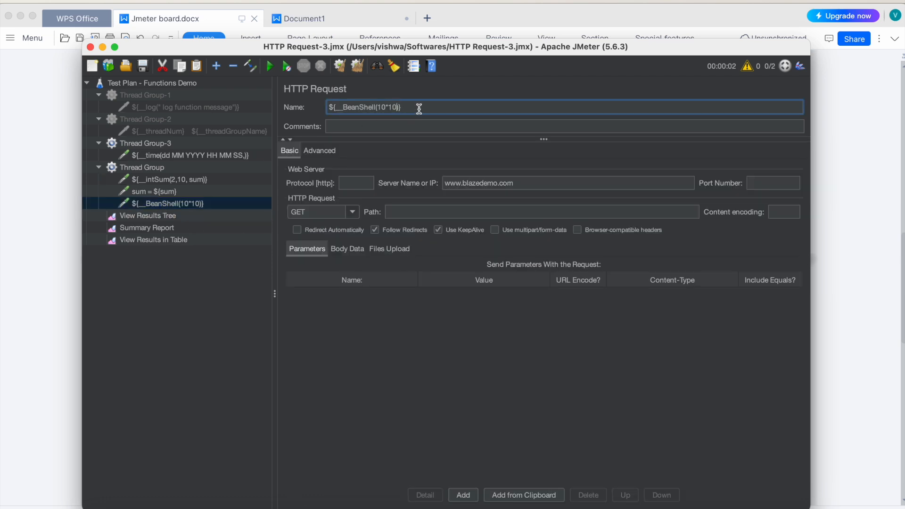
text(, result)
Step: Add a further HTTP Request to the unnumbered Thread Group and name it ${__machineIP}
right_click(145, 169)
mouse_move(291, 175)
mouse_move(347, 175)
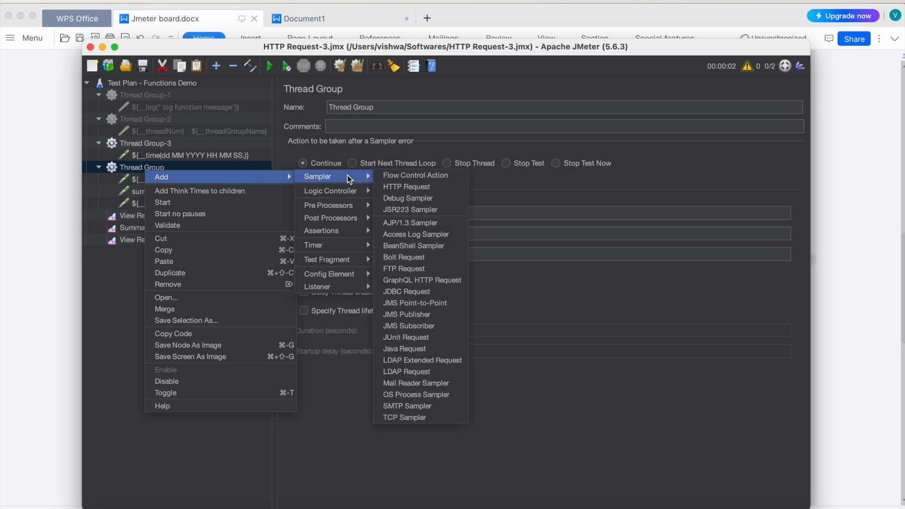
click(417, 189)
double_click(360, 107)
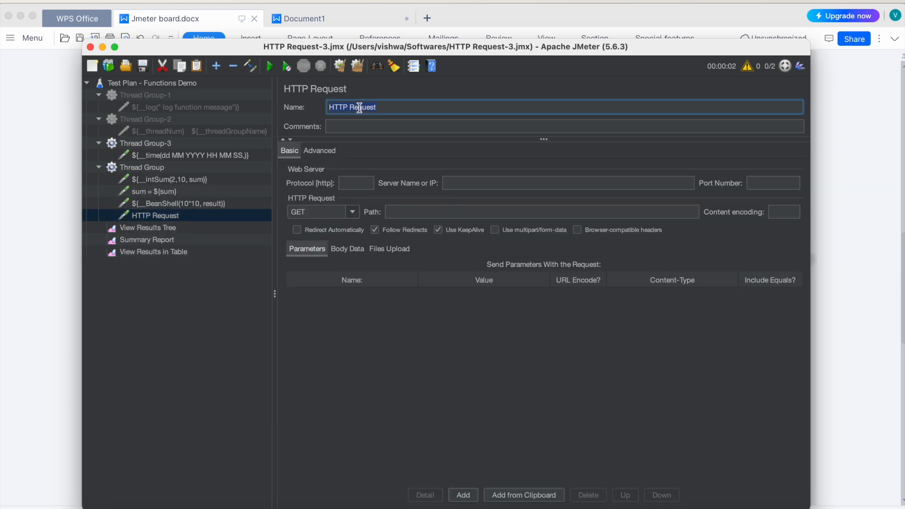
text(${__machineIP})
Step: Run the test plan from View Results Tree and inspect the sample of the machineIP request
click(154, 230)
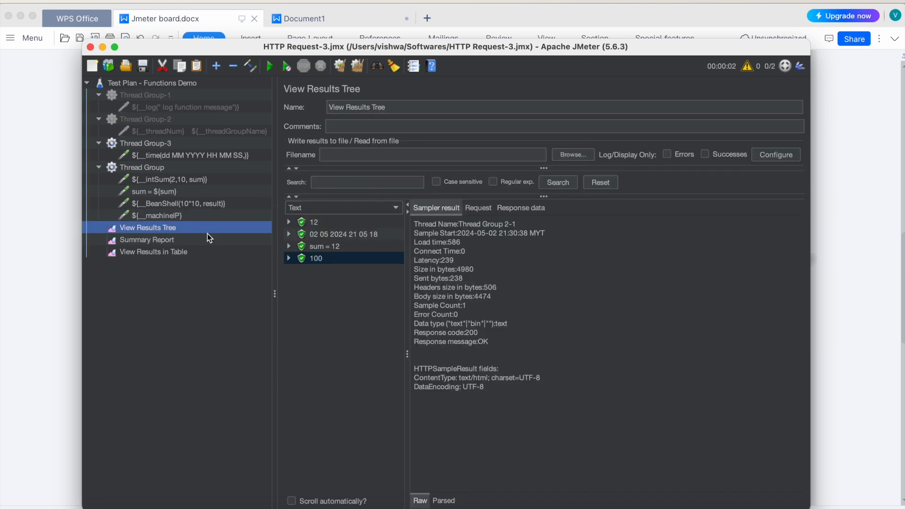
click(269, 68)
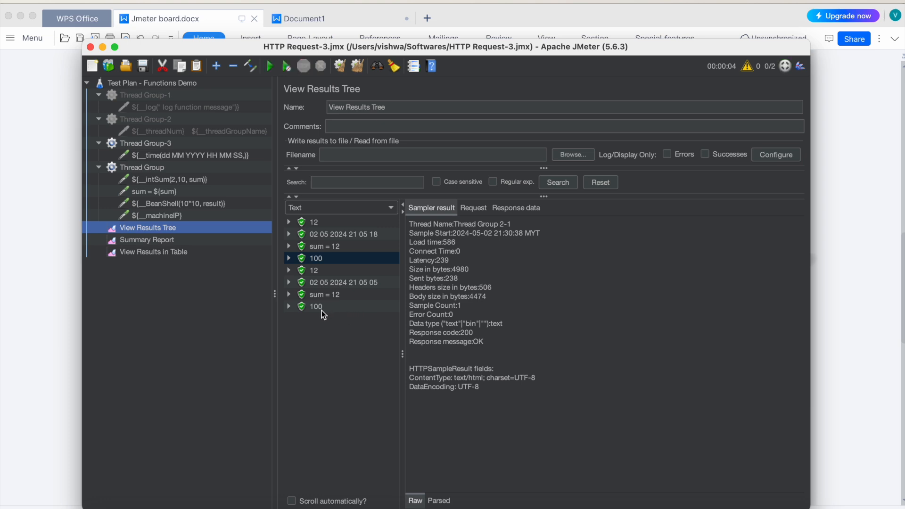
click(324, 318)
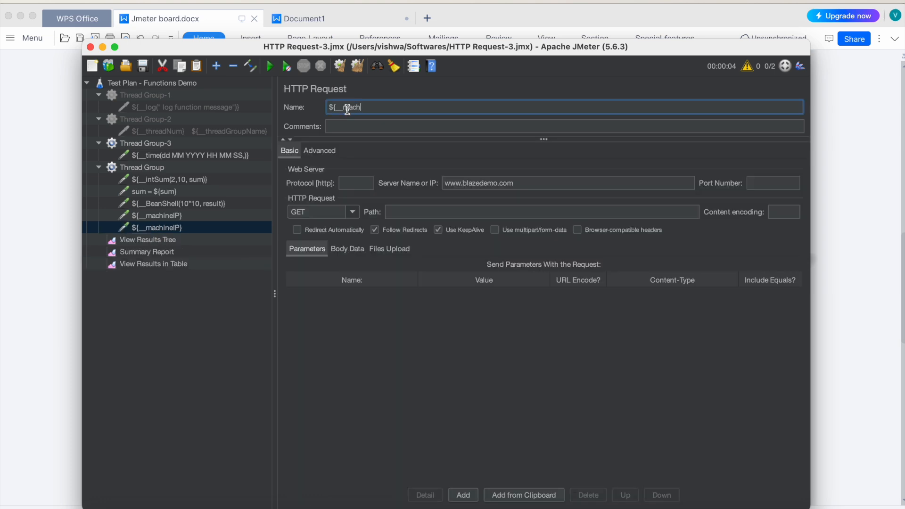
Step: Rename the duplicate of the machineIP request to ${__machineName} and save the test plan
key(BackSpace)
key(BackSpace)
key(BackSpace)
key(BackSpace)
text(__machineName})
click(146, 67)
Step: Clear all earlier results, run the test plan from View Results Tree, and inspect the sample of the machineName request
click(156, 241)
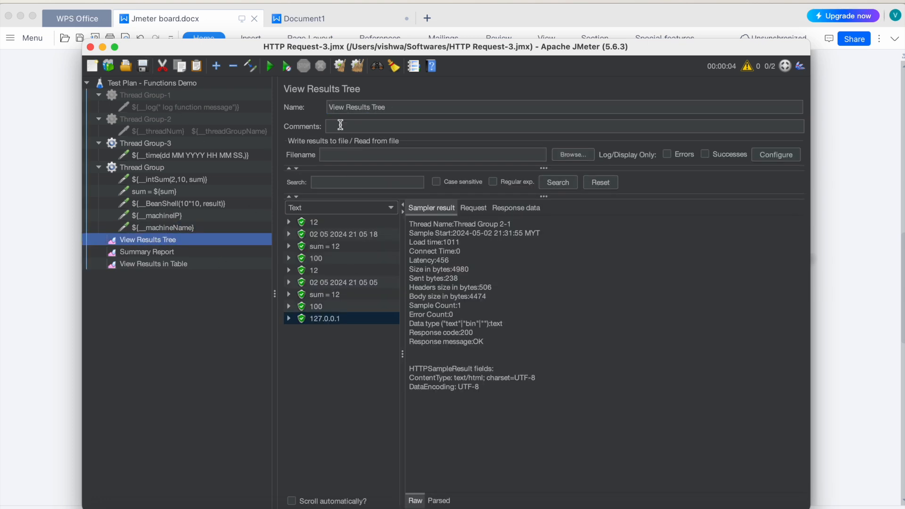
click(352, 68)
click(268, 68)
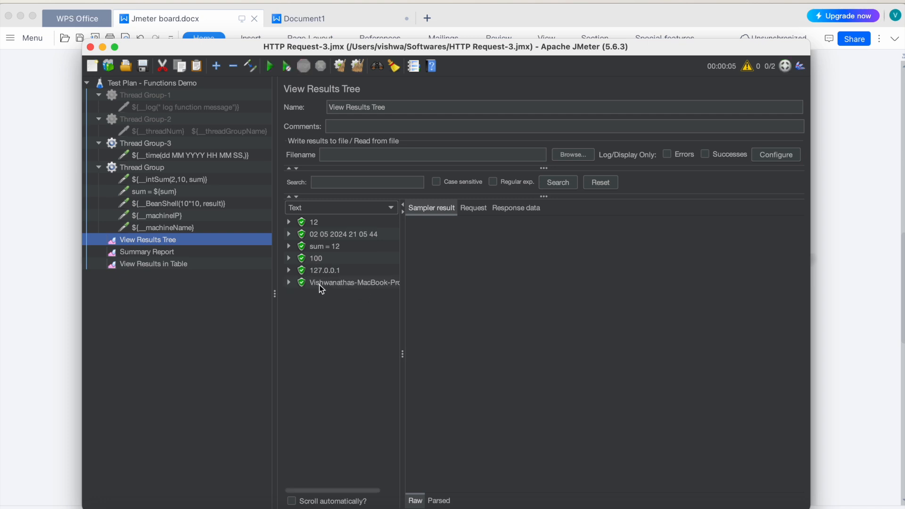
click(329, 283)
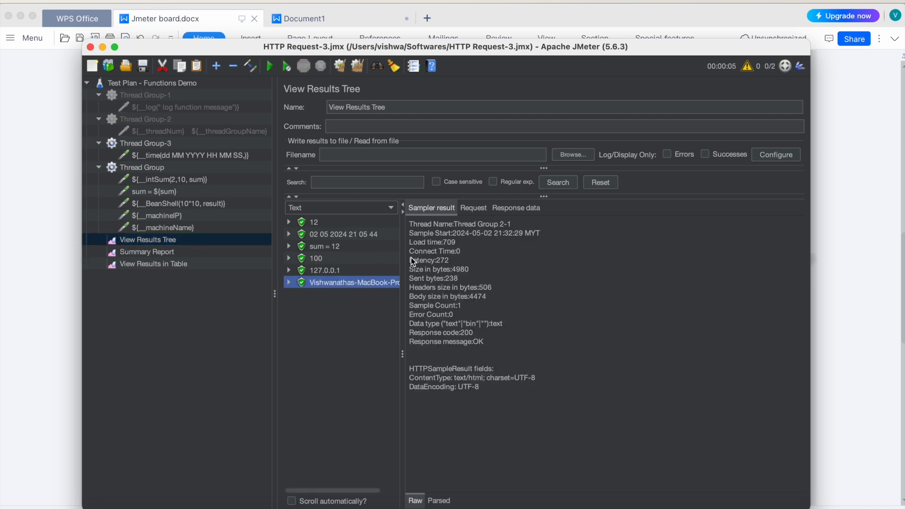
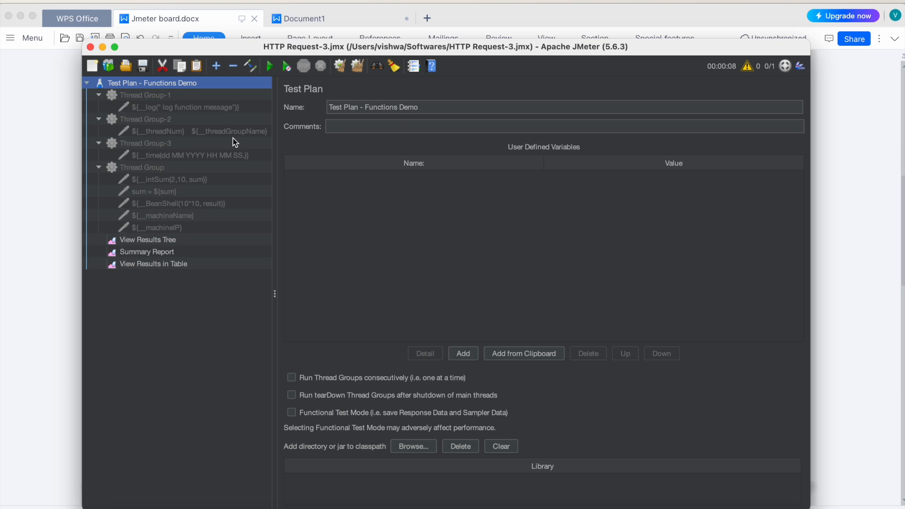
Step: Review each HTTP Request under the four thread groups in order, from the __log request to the ${__machineIP} request
click(154, 109)
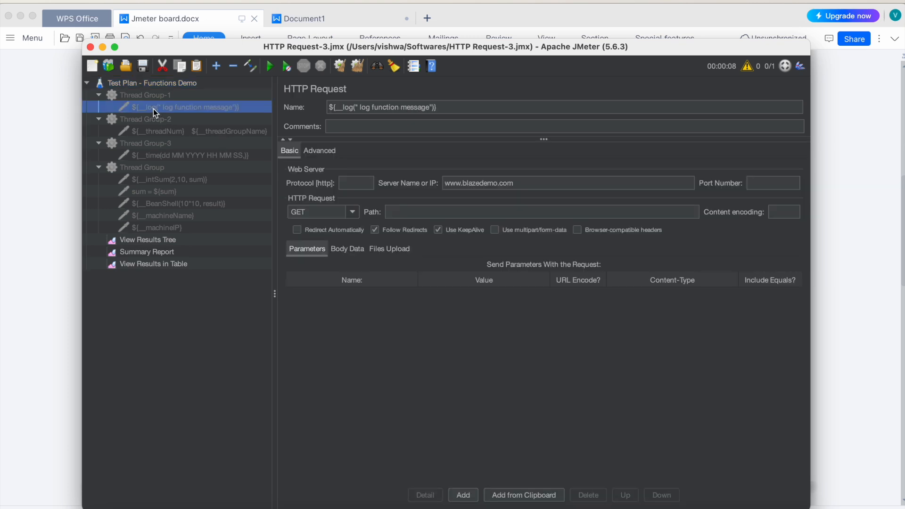
click(156, 131)
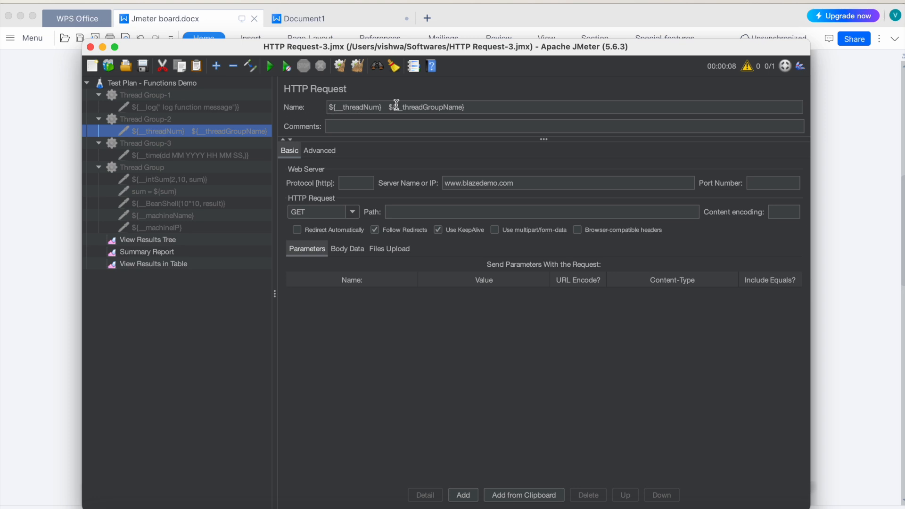
click(226, 155)
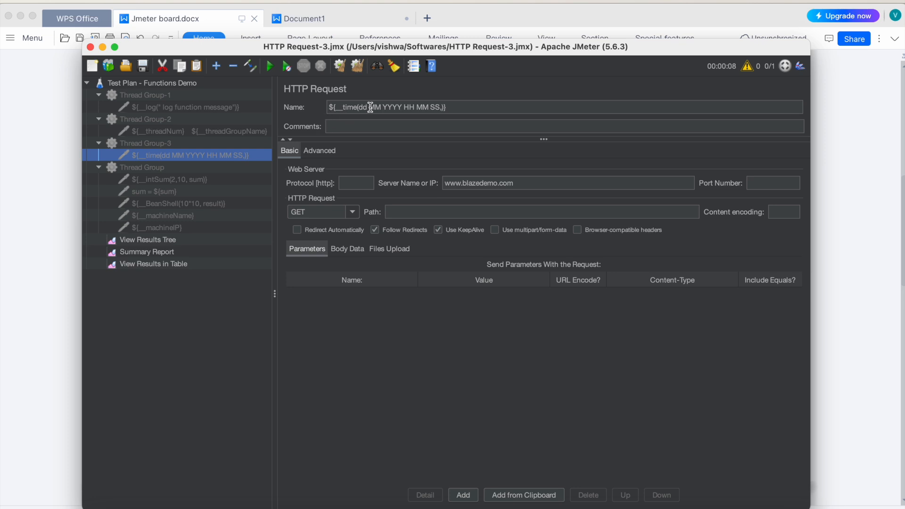
drag(358, 108, 452, 108)
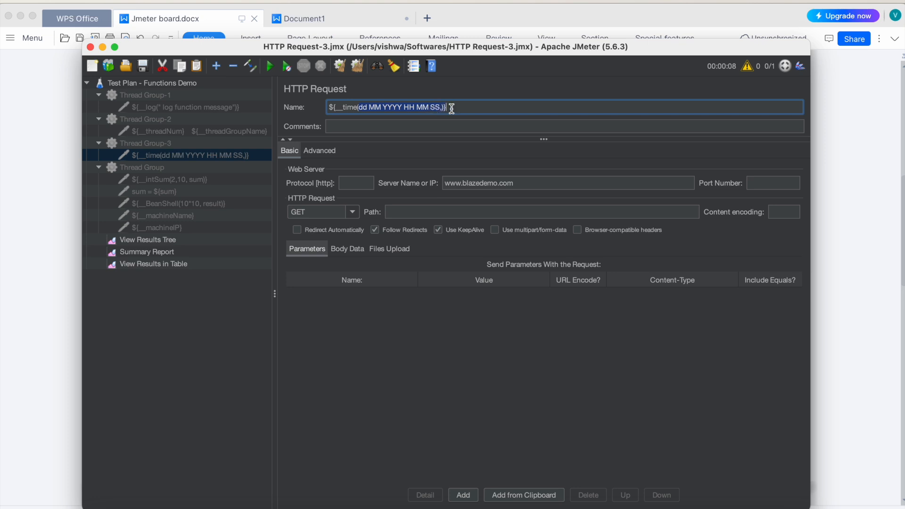
click(168, 180)
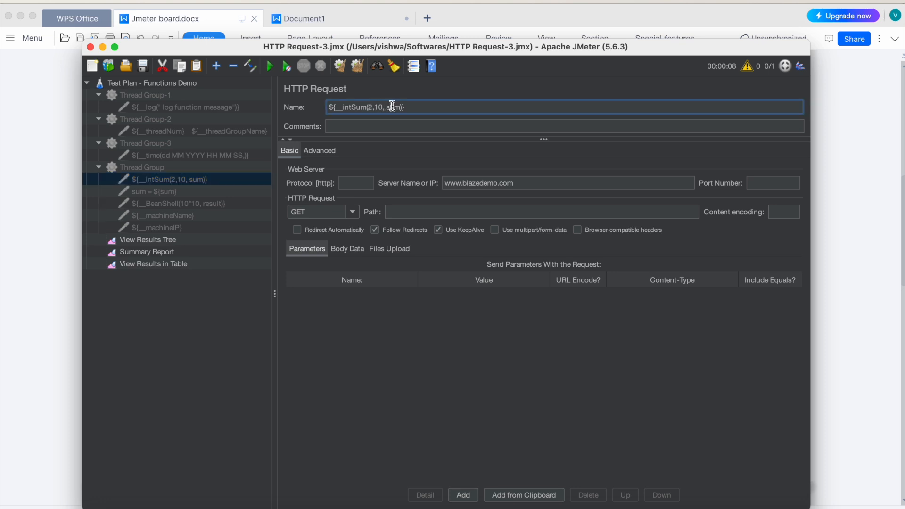
click(167, 190)
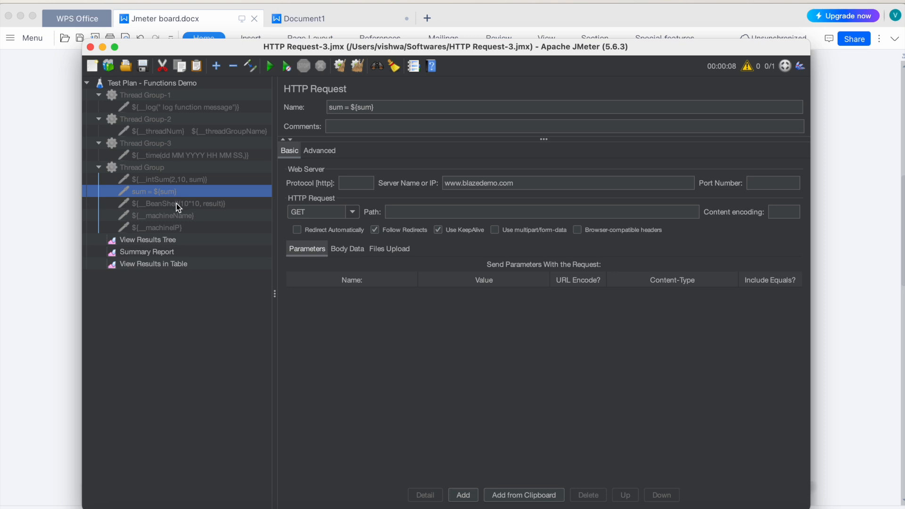
click(176, 204)
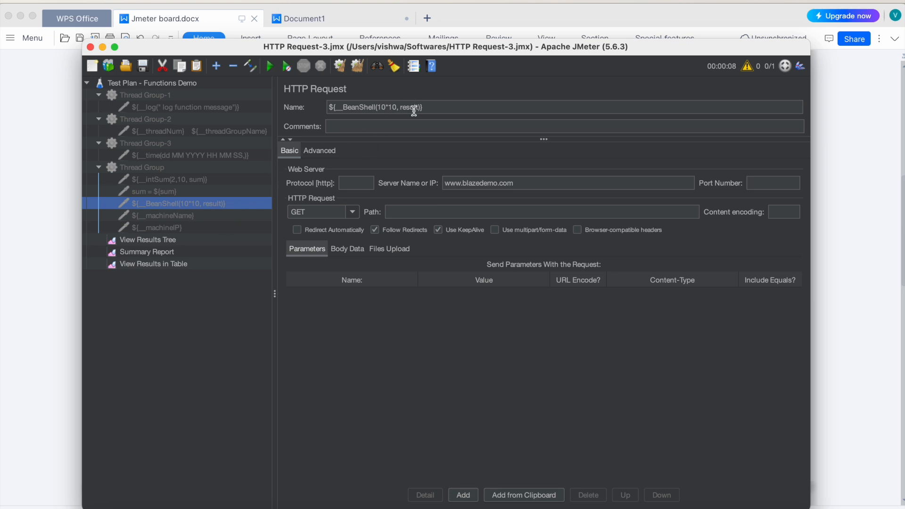
click(187, 219)
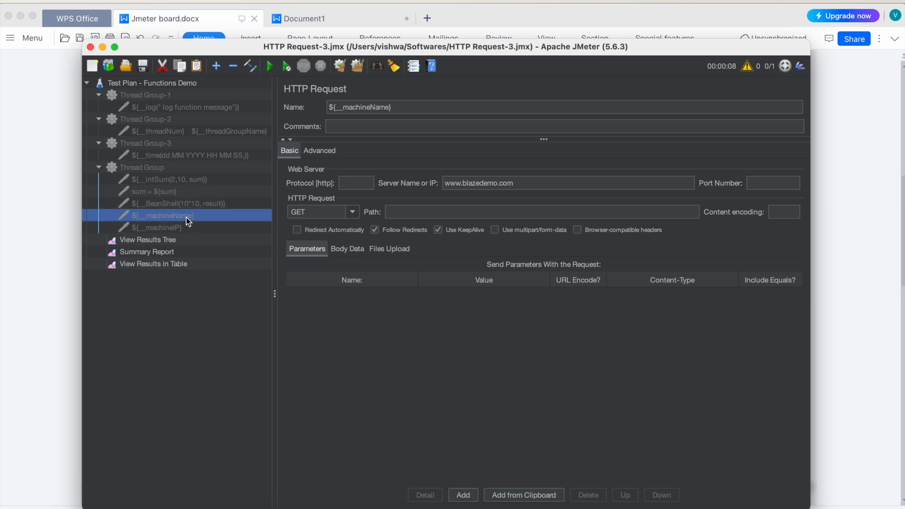
click(179, 228)
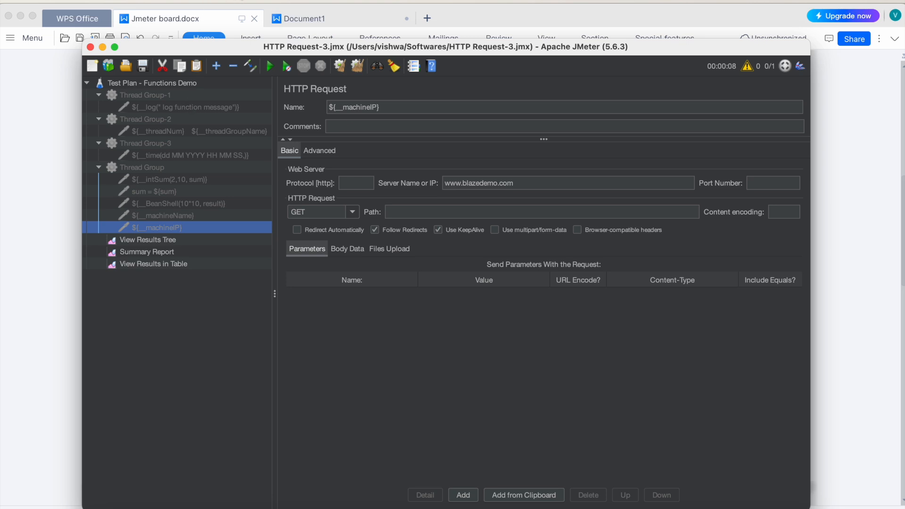
Step: Look up the counter function's online help through the Function Helper dialog, and close the dialog
click(239, 0)
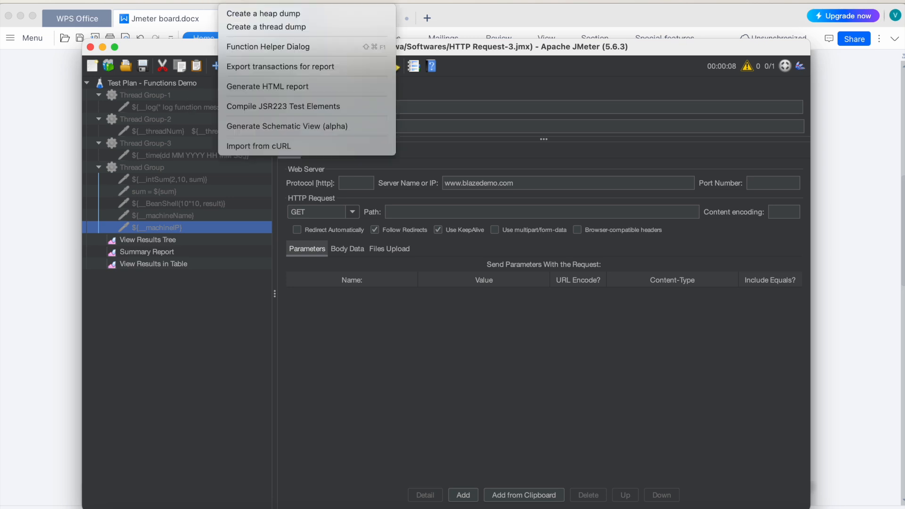
click(264, 47)
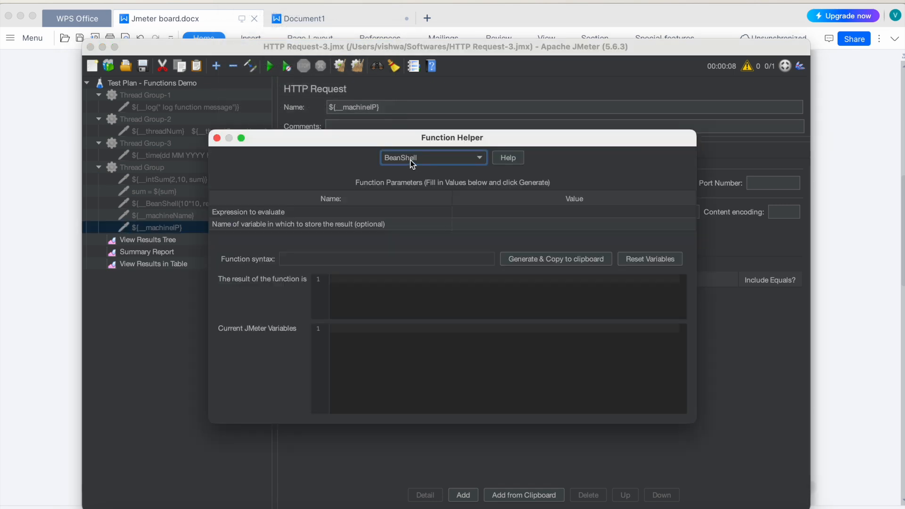
click(410, 161)
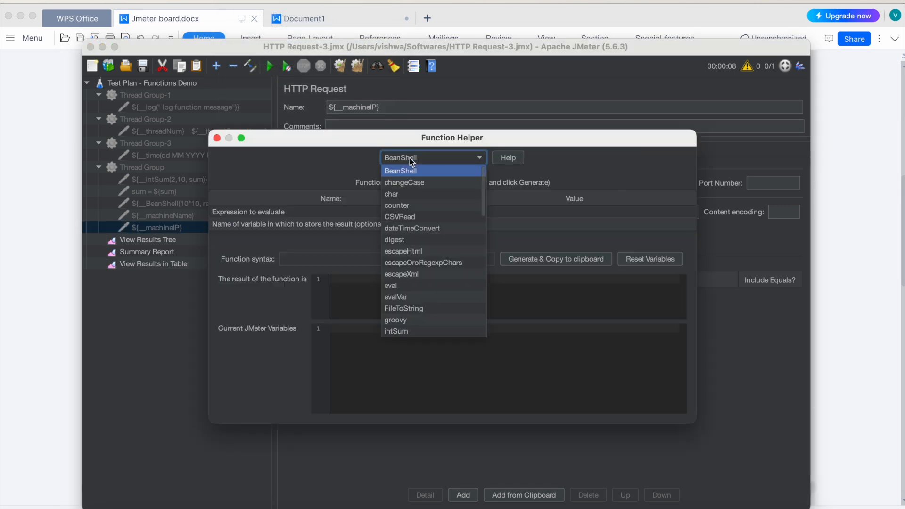
click(401, 205)
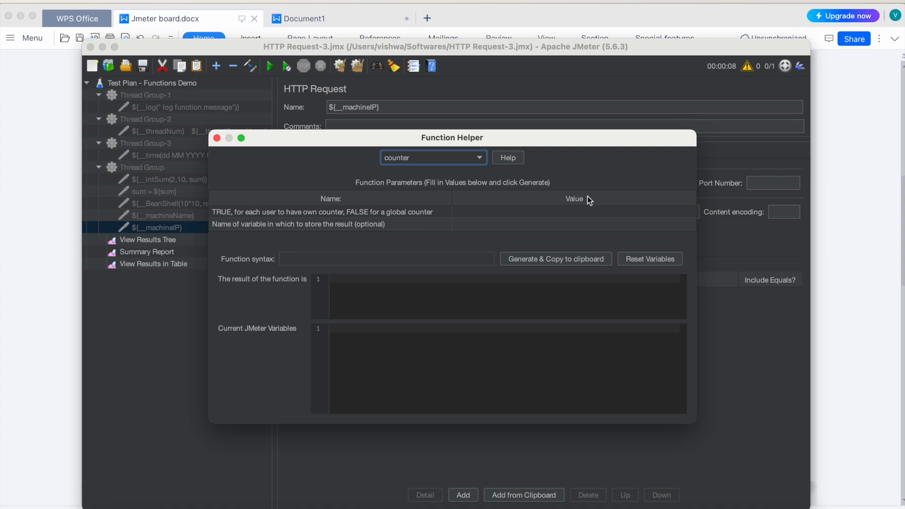
click(507, 158)
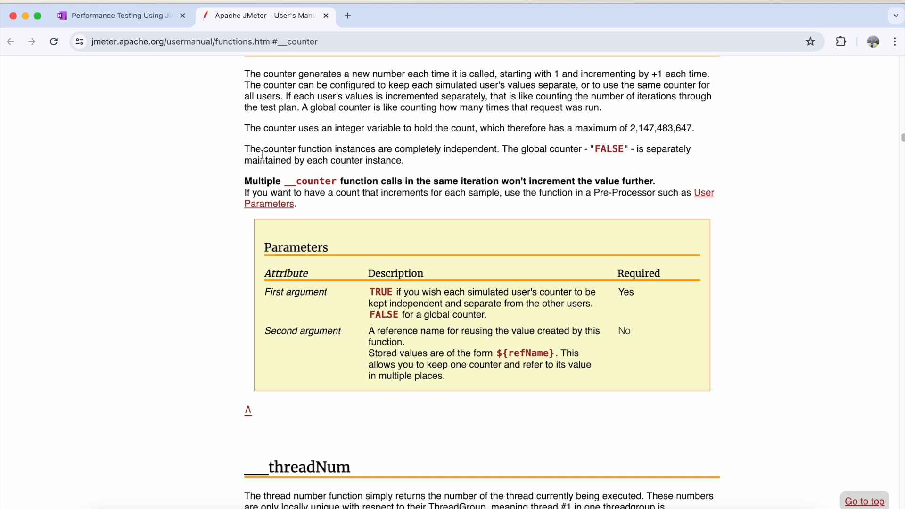
click(657, 508)
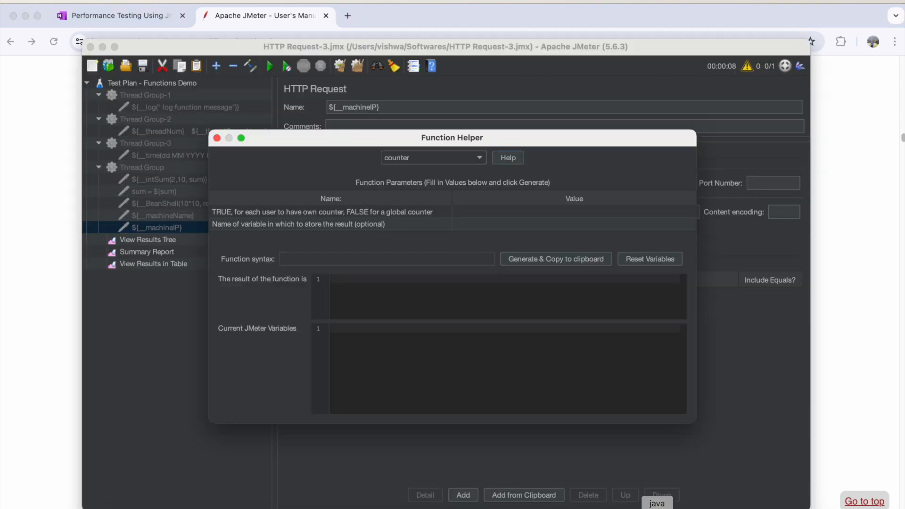
click(217, 137)
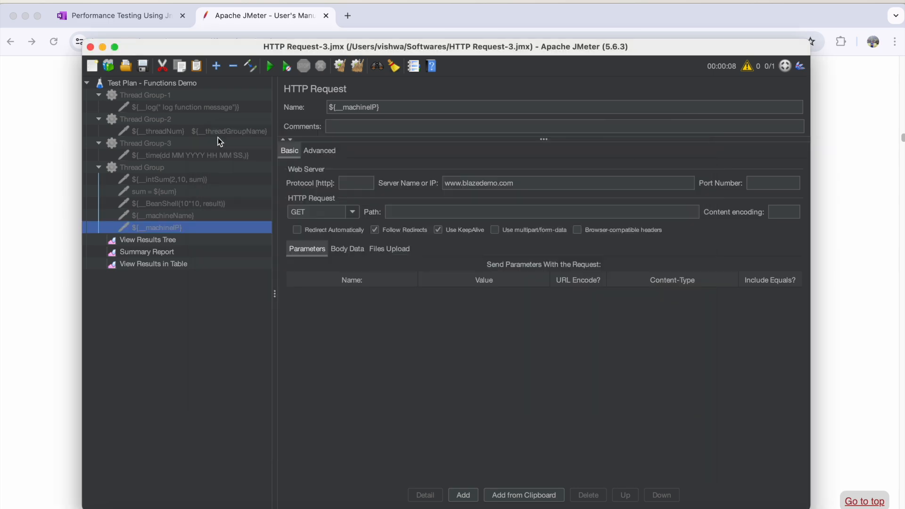
Step: Switch to Jmeter board.docx in WPS Office and review the syntax for a function call with parameters
click(49, 253)
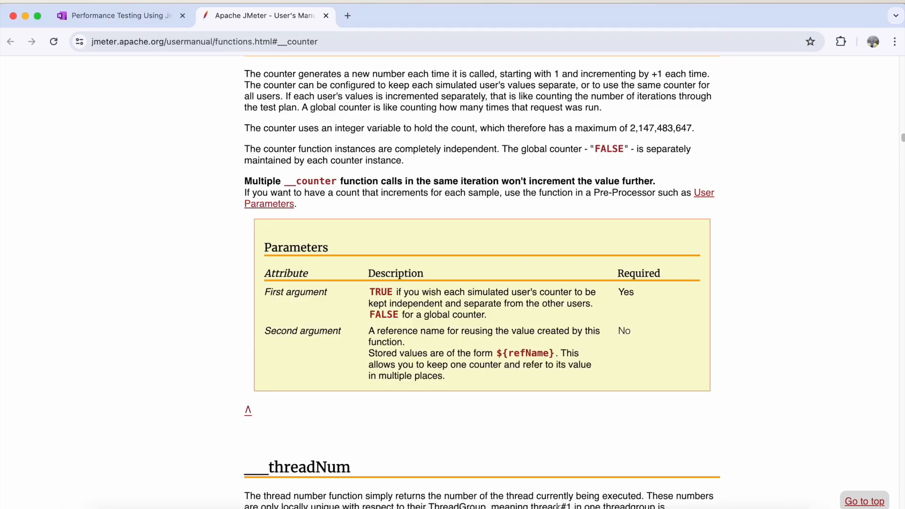
click(528, 507)
scroll(307, 244, up, 8)
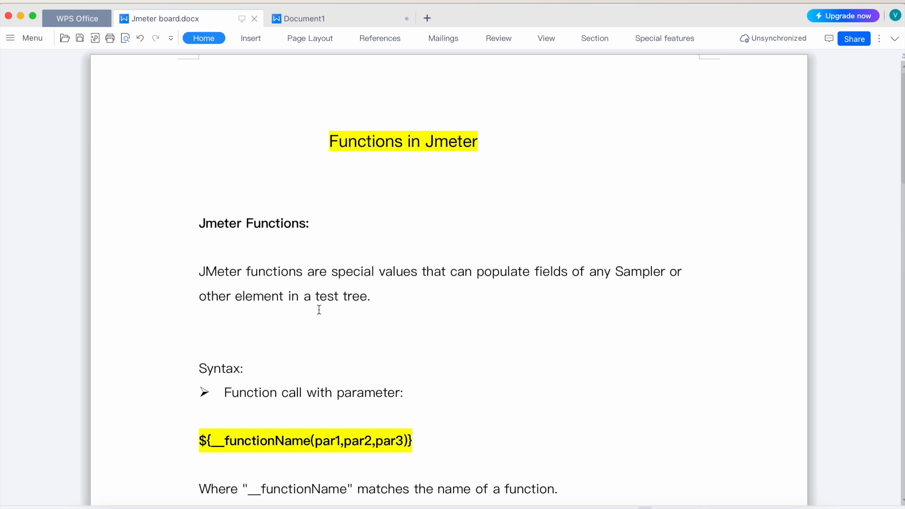
scroll(311, 301, down, 4)
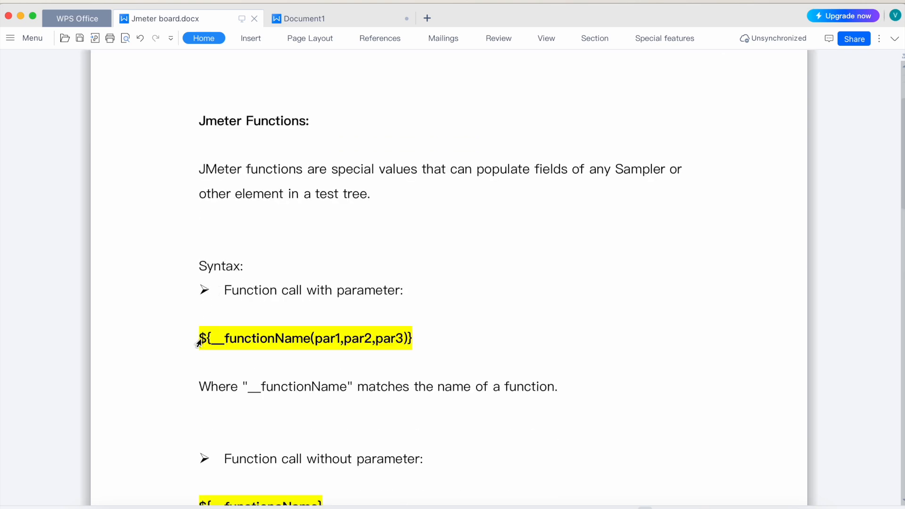
drag(207, 339, 210, 339)
drag(416, 340, 411, 338)
drag(228, 339, 284, 339)
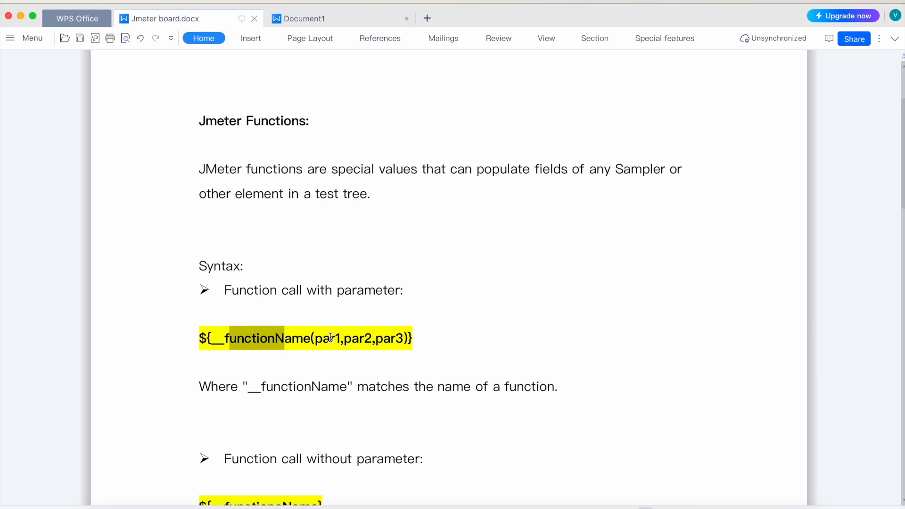
click(331, 338)
click(352, 338)
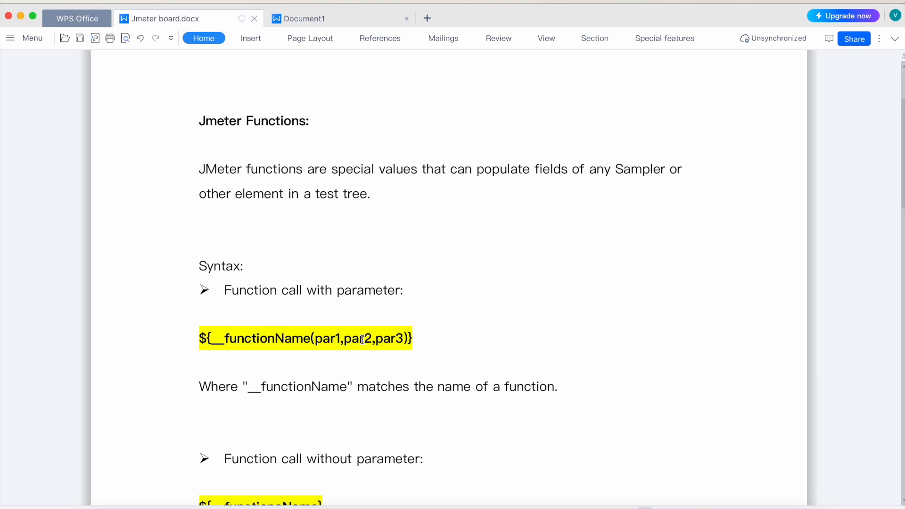
double_click(298, 386)
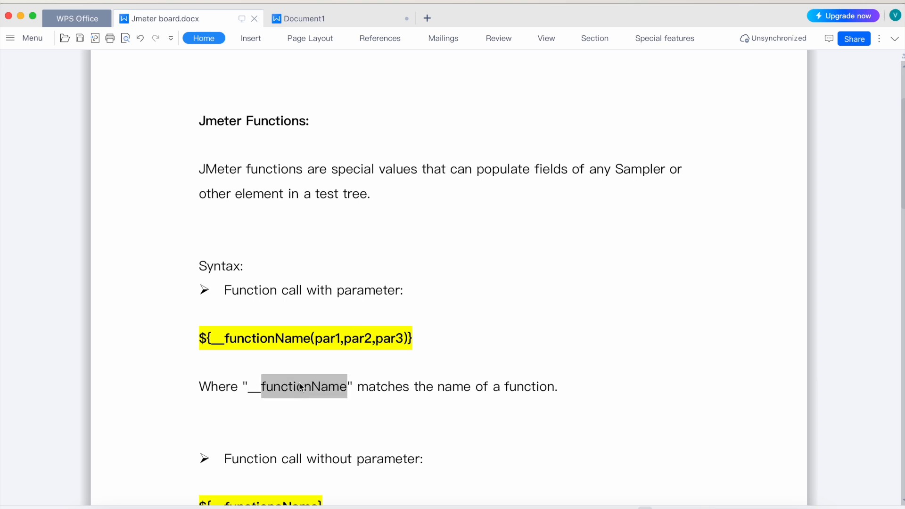
Step: Review the syntax for a function call without parameters and the notes on case sensitivity and camelCase naming
scroll(299, 385, down, 3)
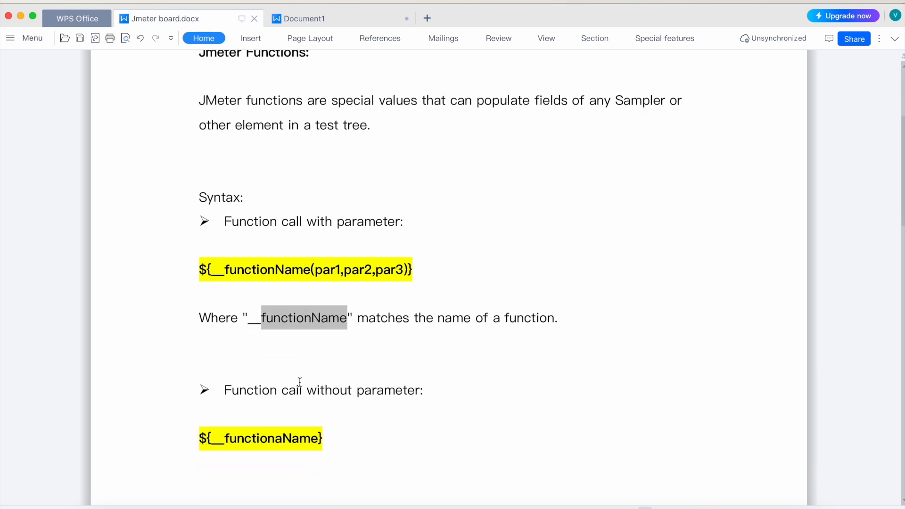
scroll(221, 377, down, 3)
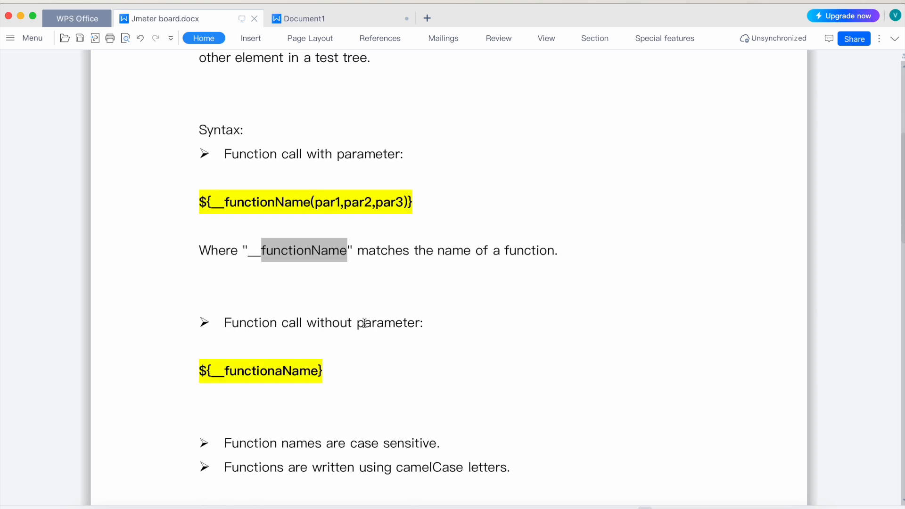
click(193, 372)
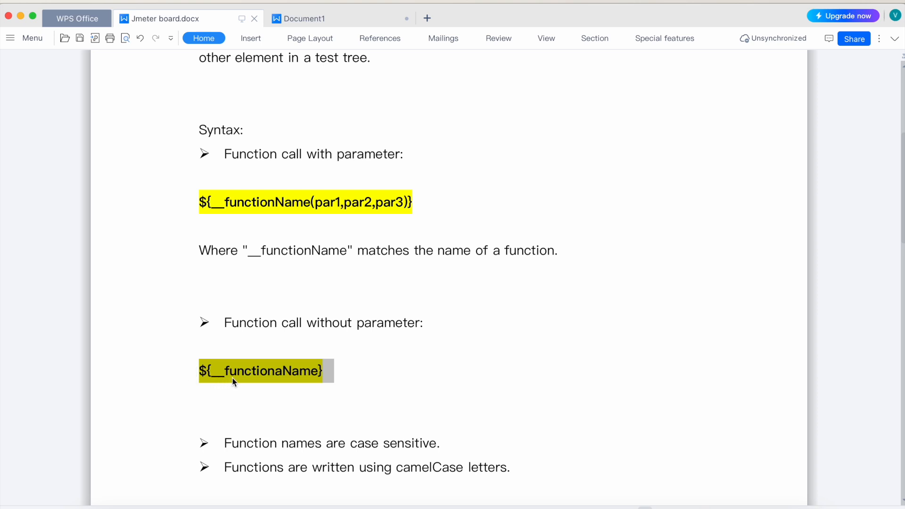
scroll(276, 377, down, 3)
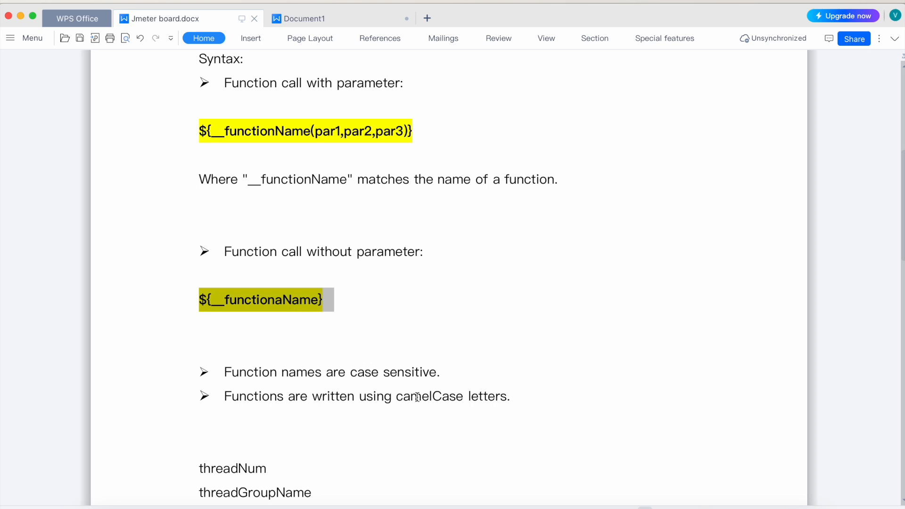
click(280, 322)
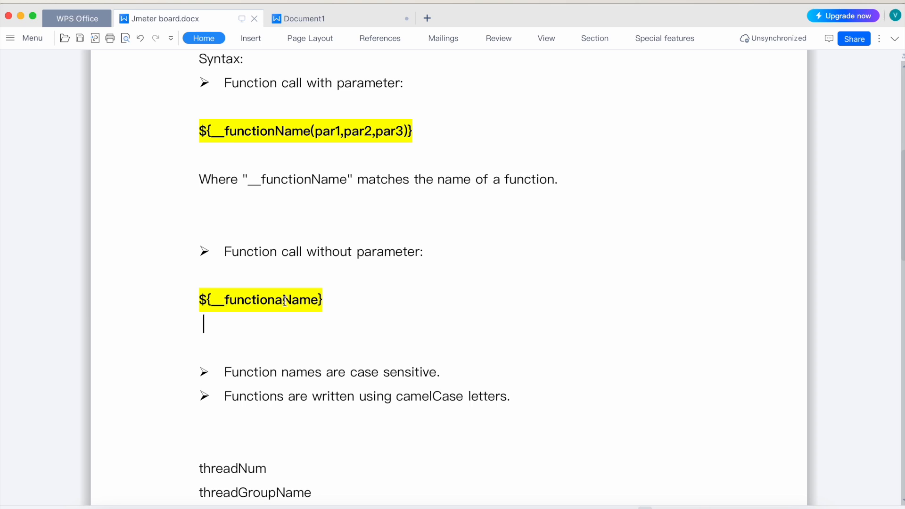
drag(282, 301, 290, 301)
click(228, 300)
drag(228, 300, 226, 300)
drag(282, 300, 290, 300)
Step: Go through the document's list of functions from threadNum to Counter and the note on exploring more functions
scroll(230, 368, down, 2)
scroll(231, 367, down, 6)
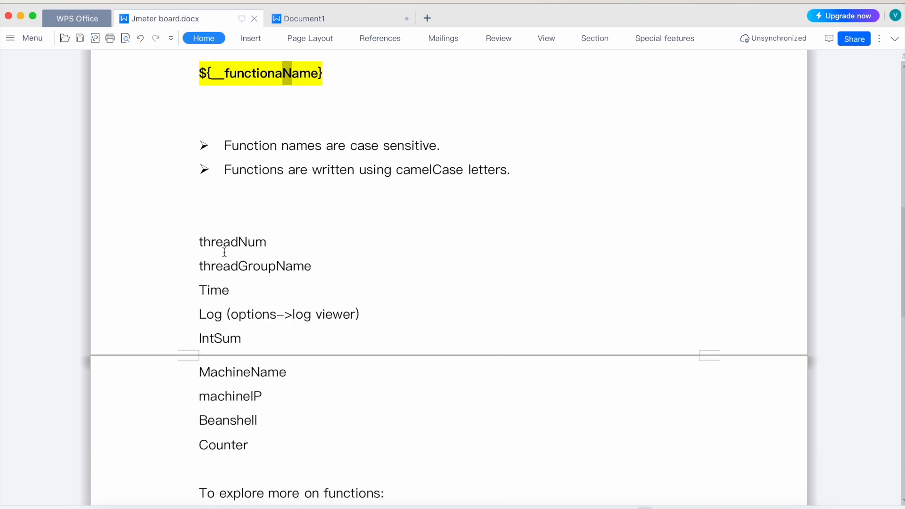
drag(202, 243, 231, 242)
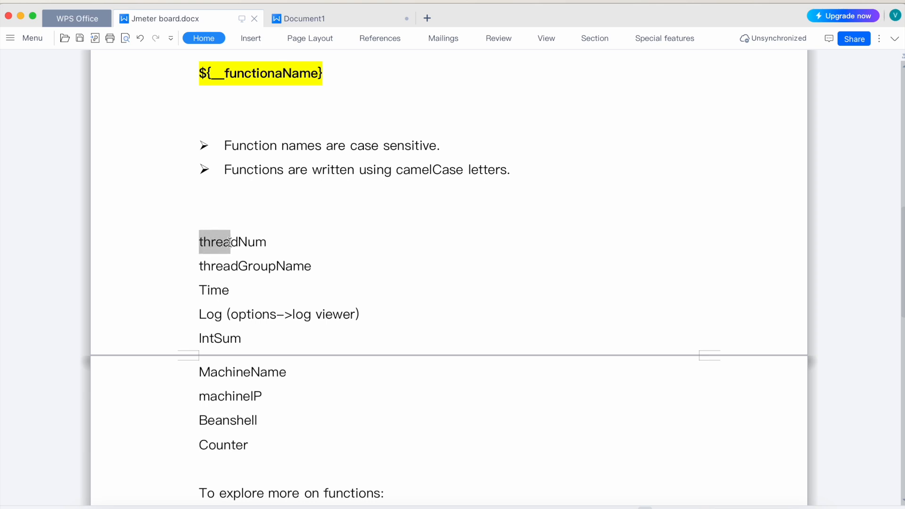
click(240, 272)
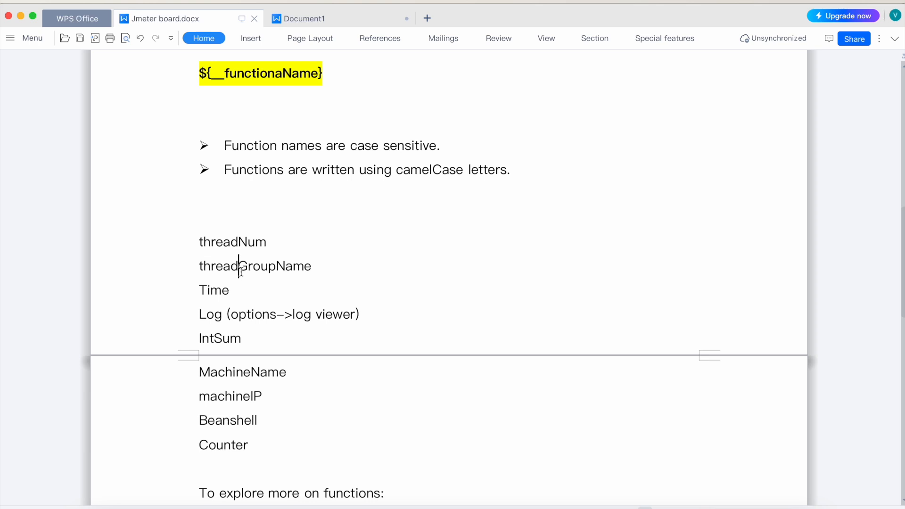
double_click(211, 289)
double_click(215, 317)
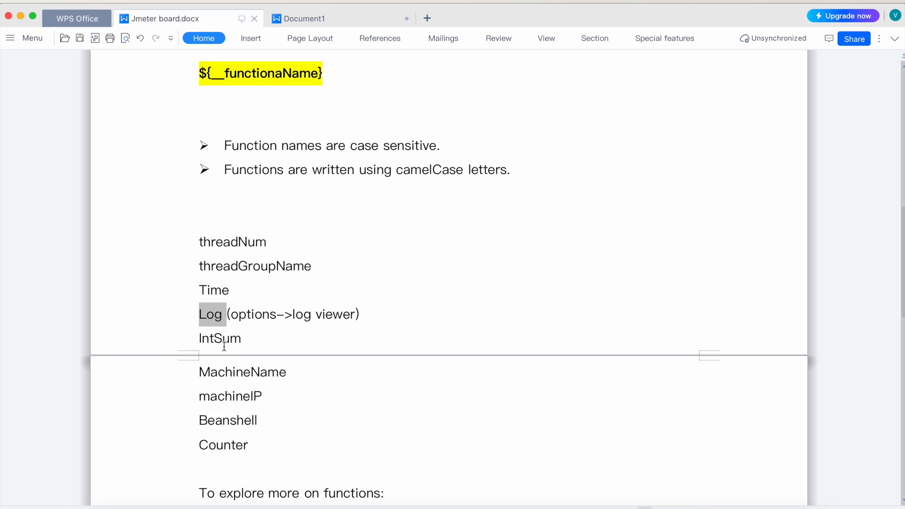
double_click(226, 341)
double_click(238, 372)
double_click(235, 396)
double_click(230, 420)
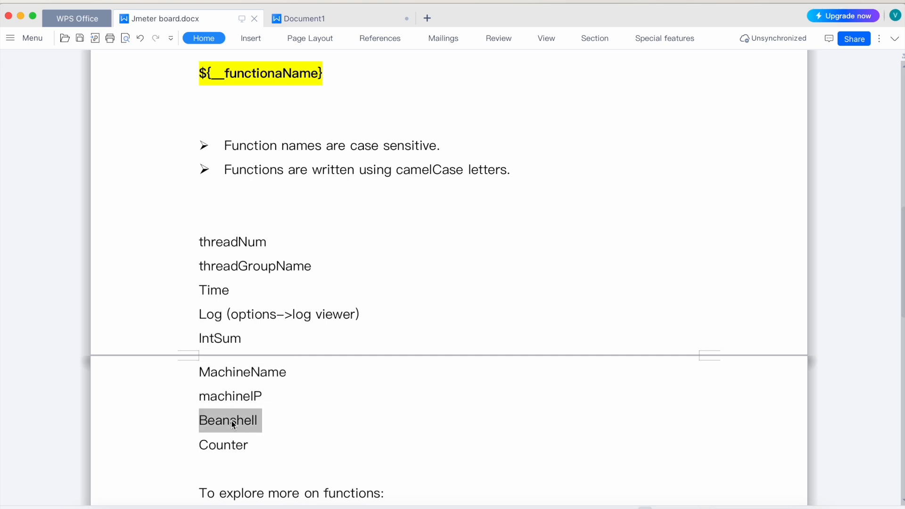
click(235, 444)
scroll(235, 438, down, 3)
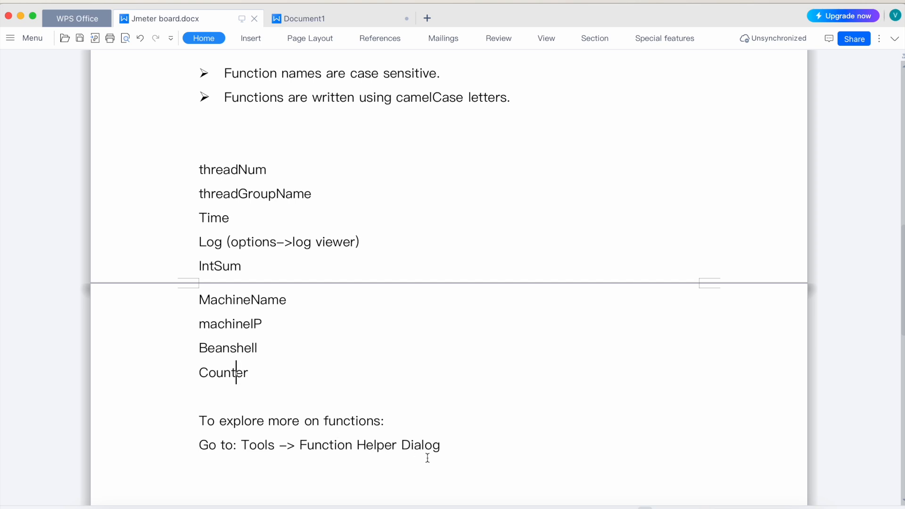
Step: Switch to JMeter, open the Function Helper dialog to show where it is found, and close it
click(657, 508)
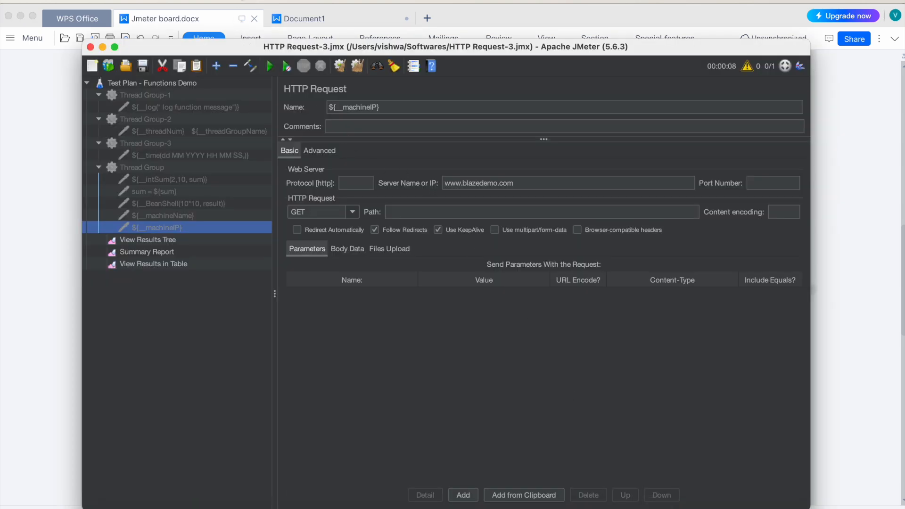
click(239, 0)
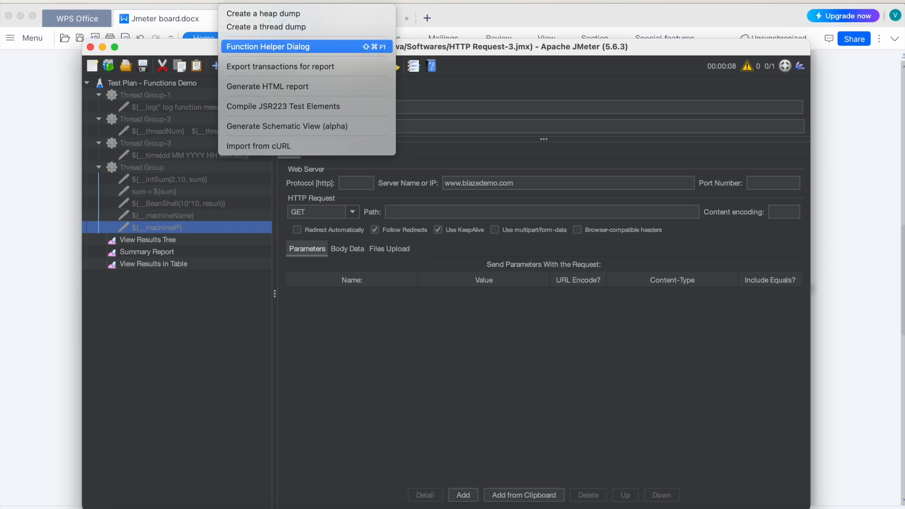
click(248, 47)
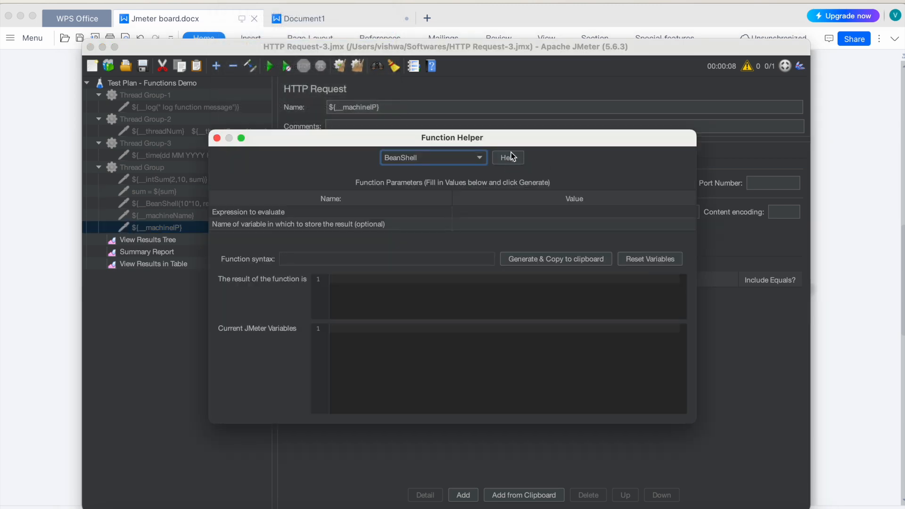
click(217, 138)
Step: Reopen the Function Helper dialog, browse its full list of functions from BeanShell to XPath, and close it
click(240, 1)
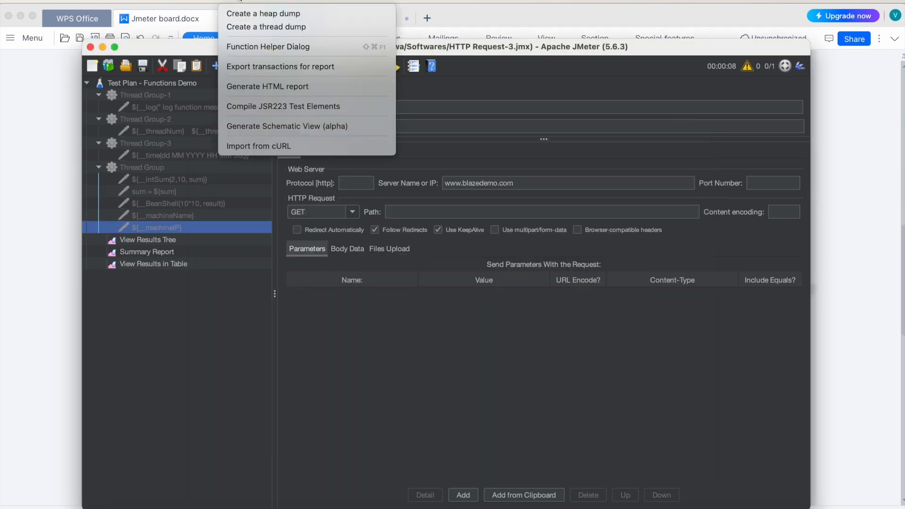
click(259, 52)
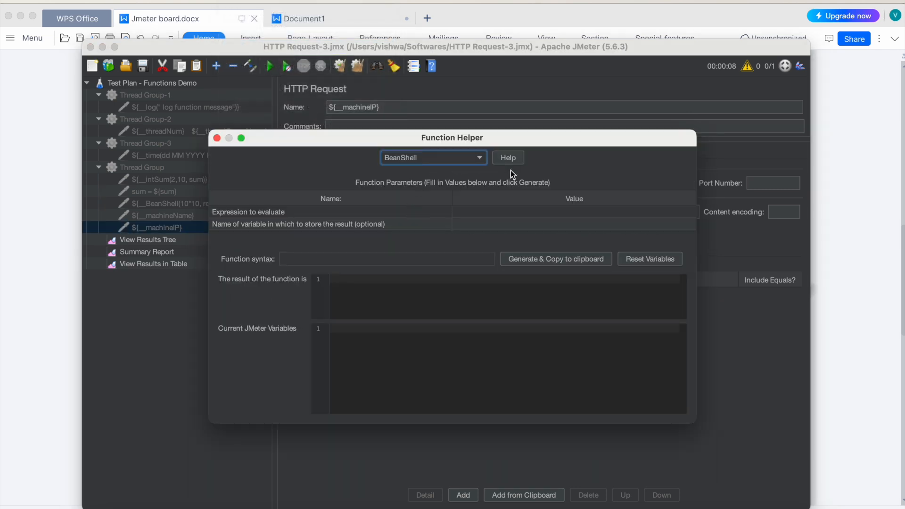
click(438, 158)
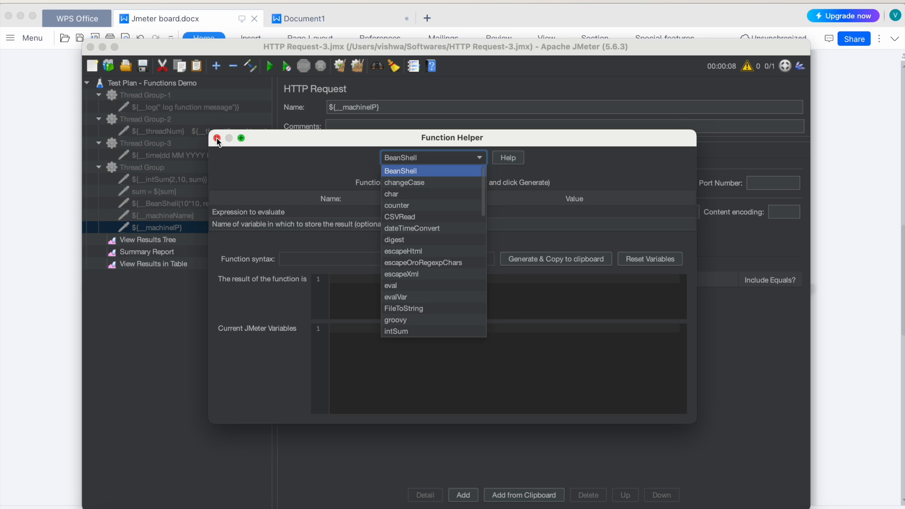
scroll(395, 238, down, 6)
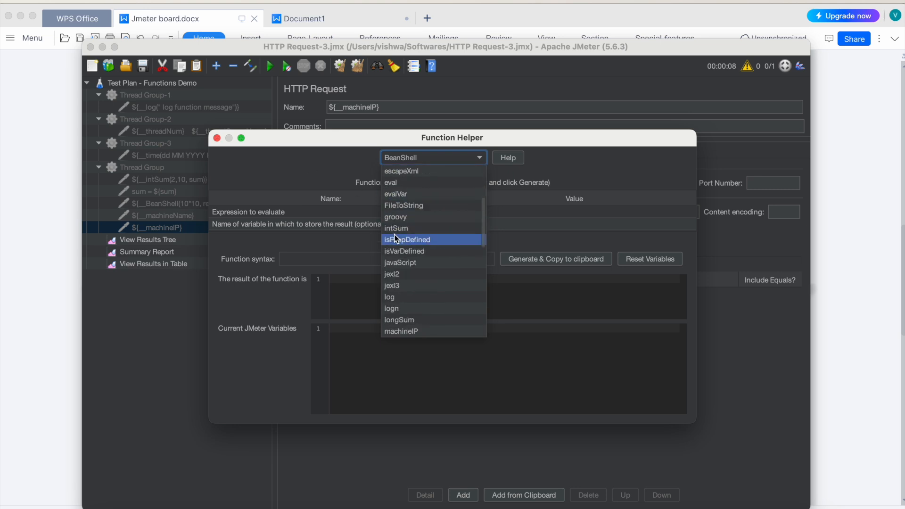
scroll(395, 236, down, 5)
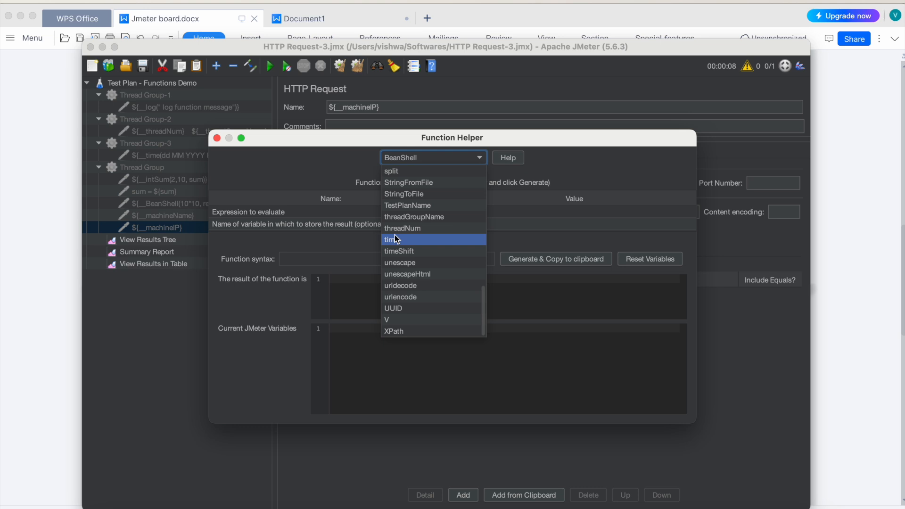
scroll(394, 236, up, 10)
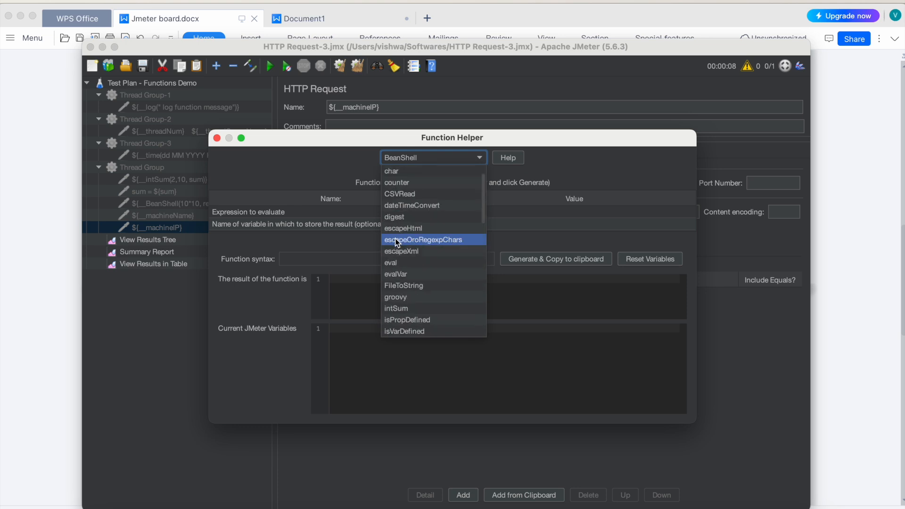
scroll(396, 242, up, 2)
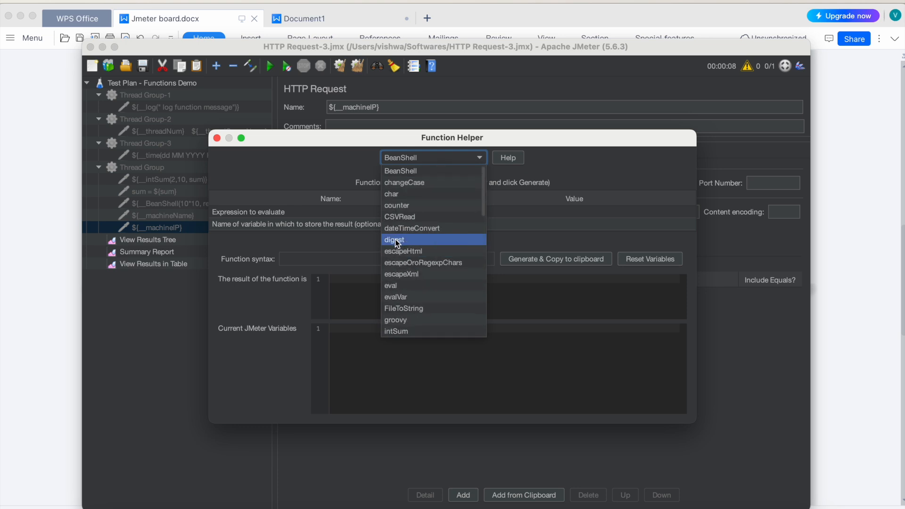
click(217, 140)
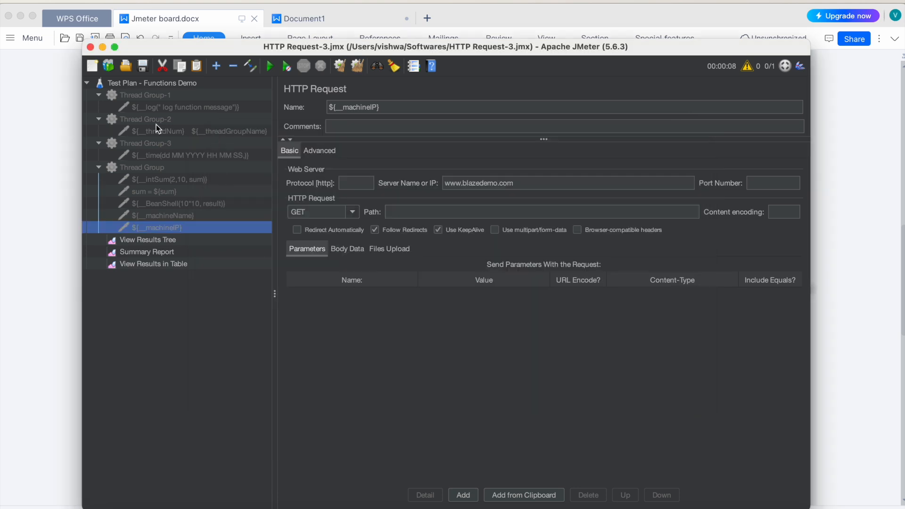
Step: Glance at the function list in Jmeter board.docx in WPS Office, then return to JMeter and show the Log Viewer
click(49, 196)
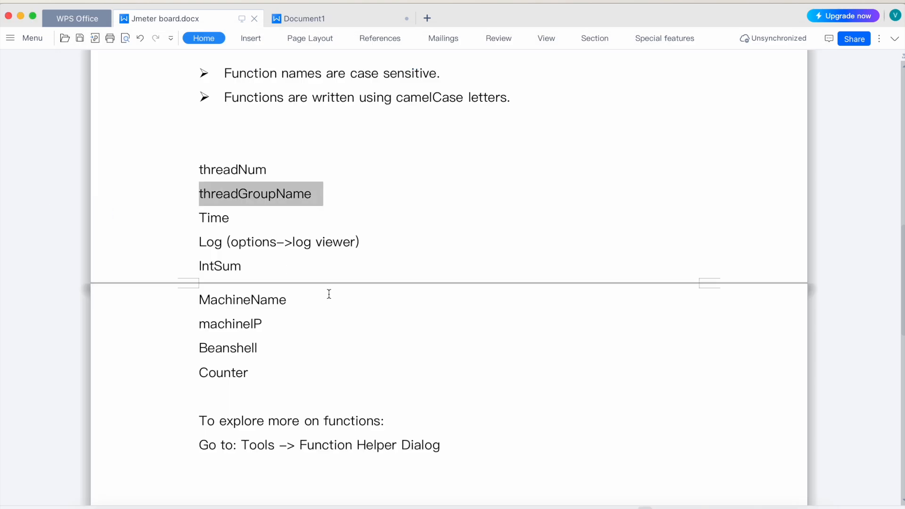
click(657, 507)
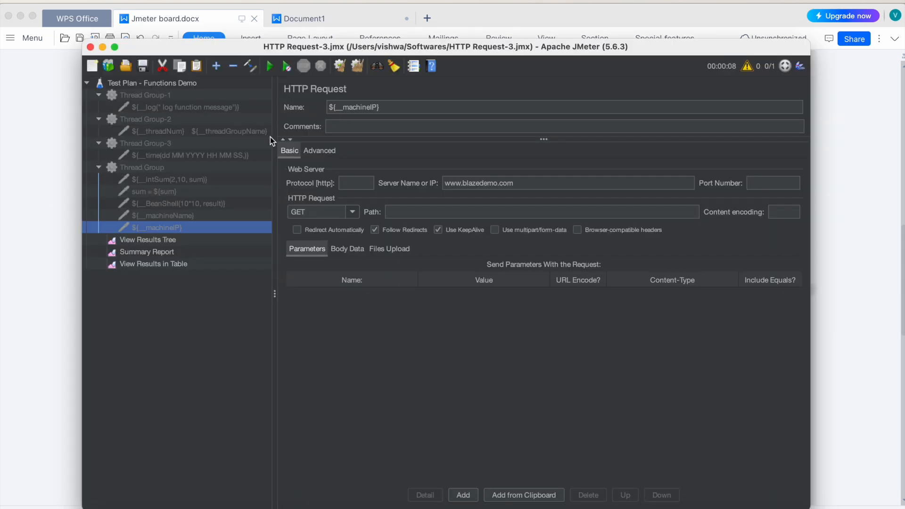
click(194, 1)
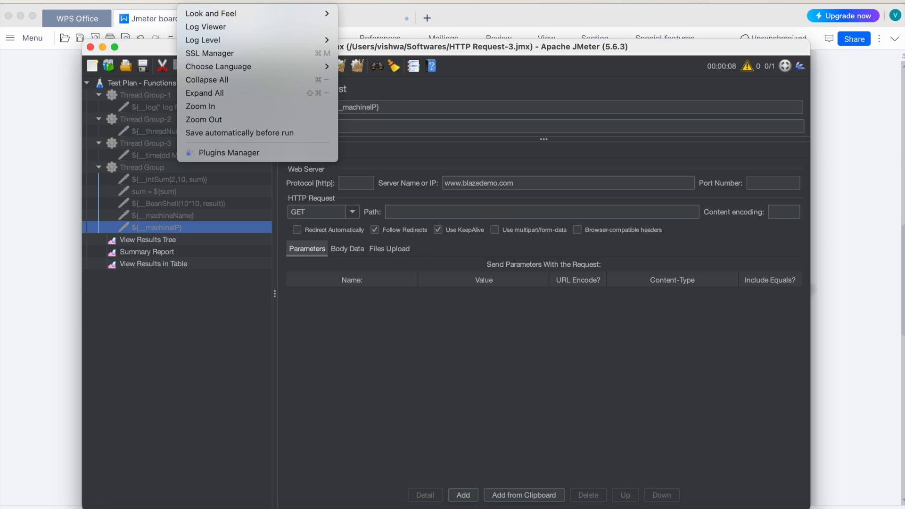
click(214, 26)
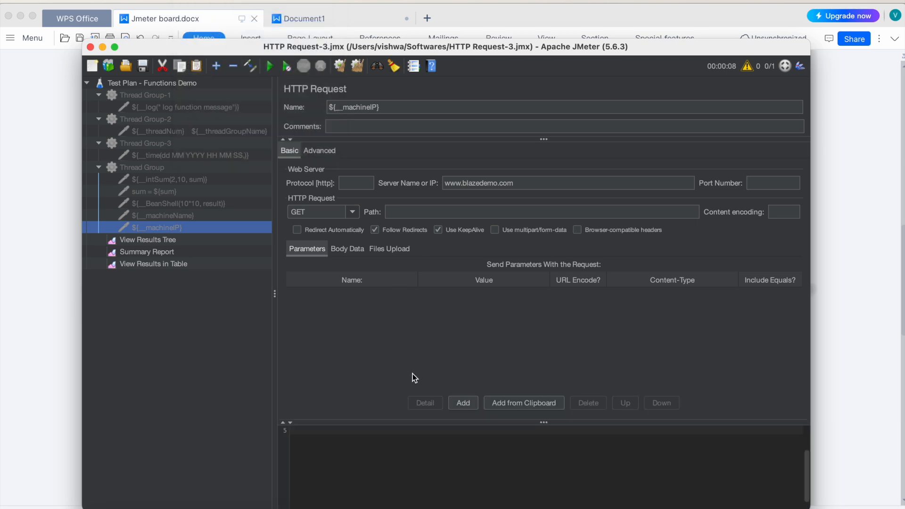
Step: Enable Thread Group-1 and run the test plan, checking the output in the Log Viewer
click(154, 108)
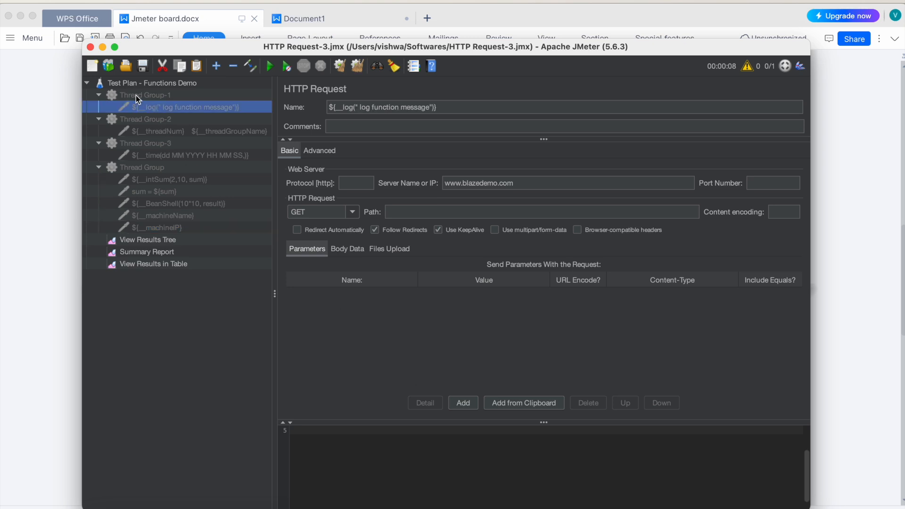
right_click(137, 96)
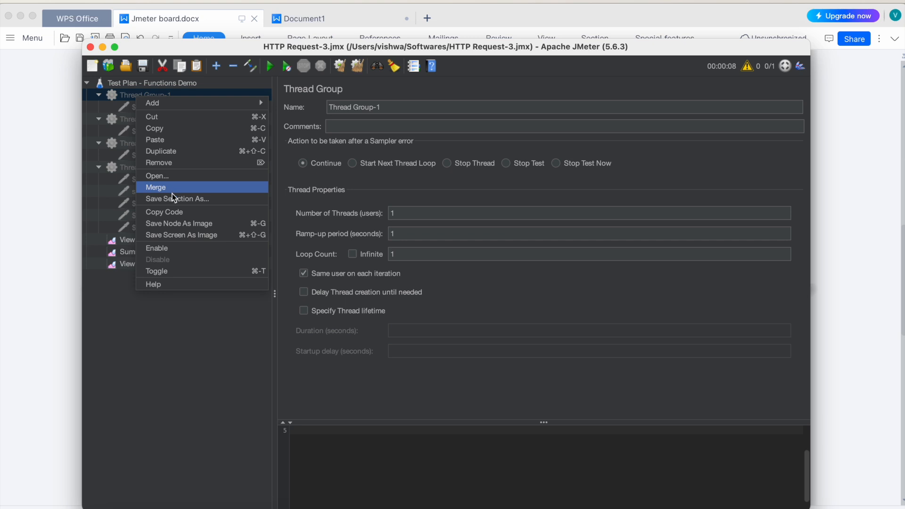
click(165, 246)
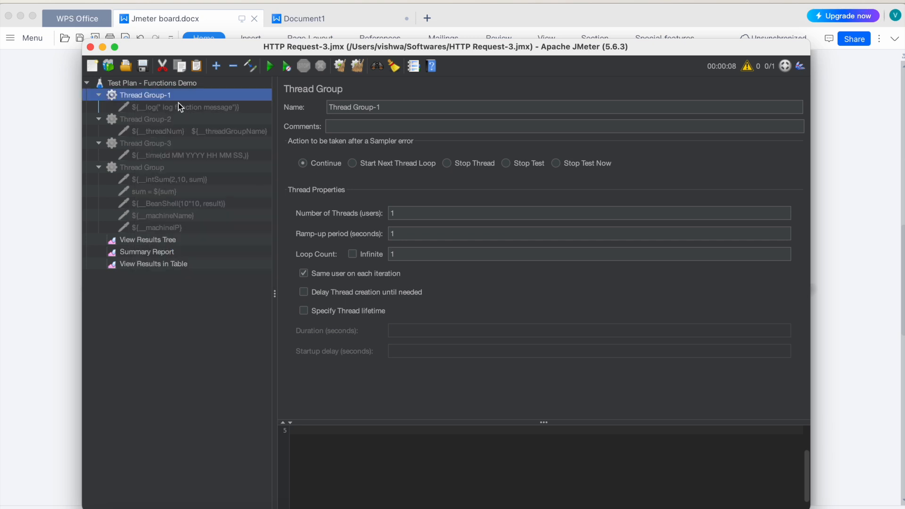
click(272, 68)
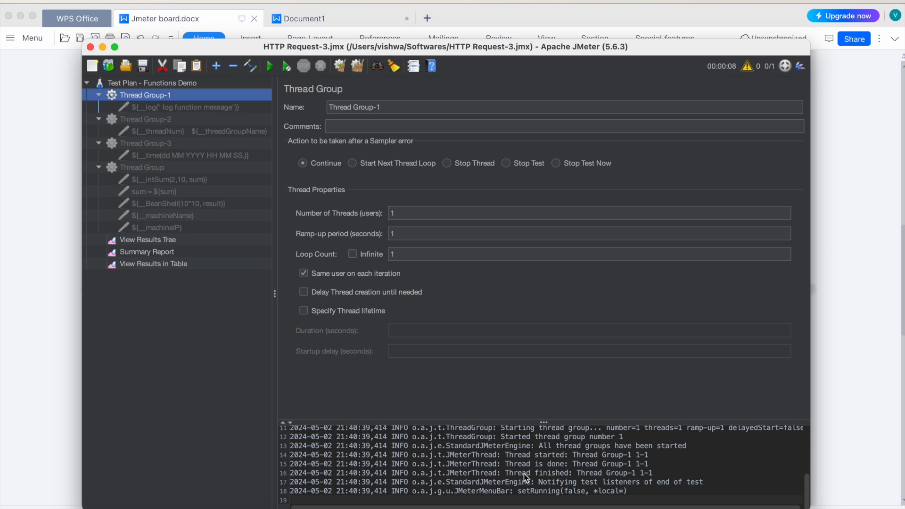
scroll(524, 473, up, 1)
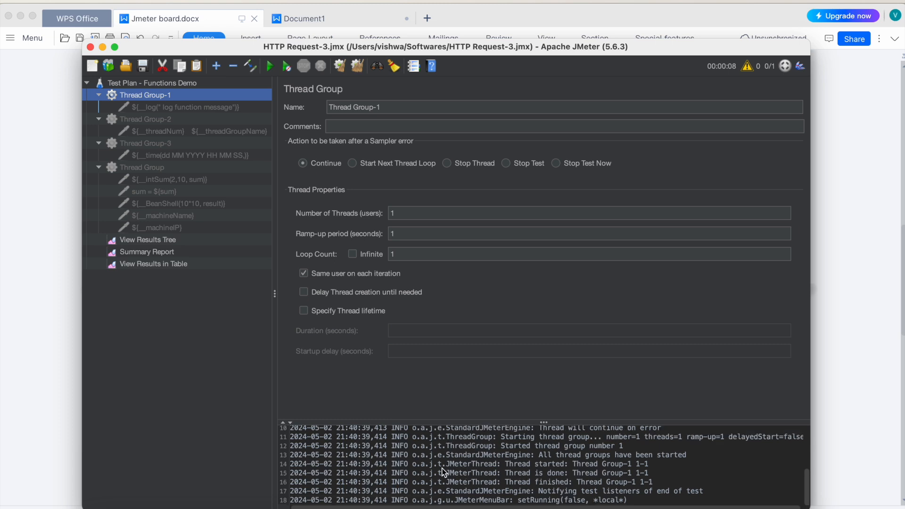
Step: Enable the HTTP request named with the __log function under Thread Group-1
click(157, 106)
right_click(158, 105)
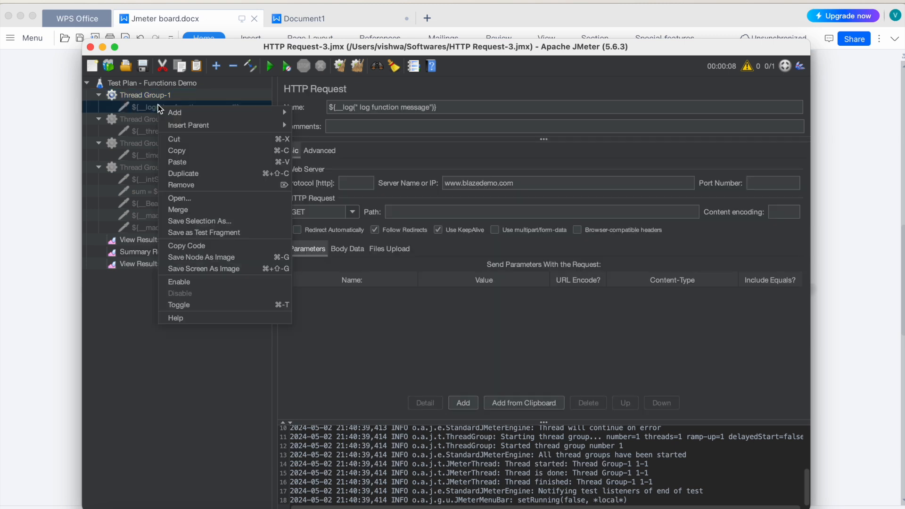
click(195, 281)
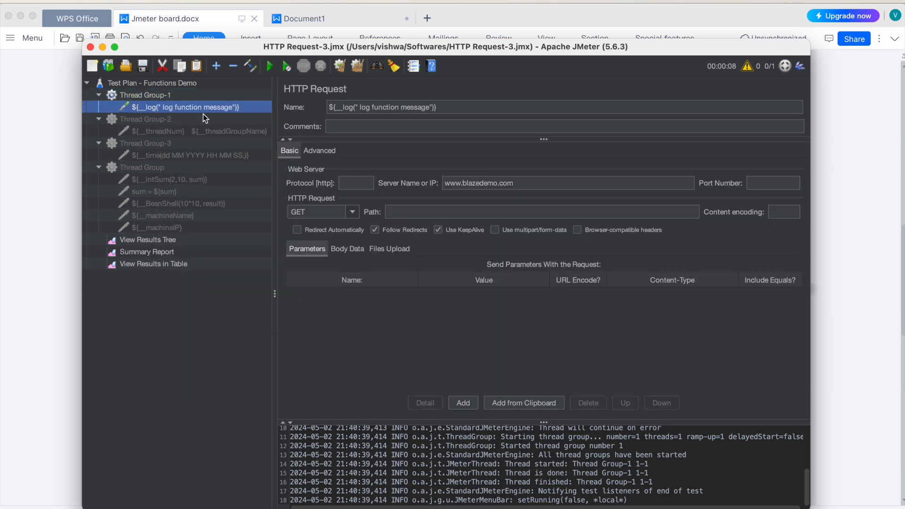
Step: Clear all earlier results and logs, then rerun the test plan and highlight the first LogFunction entry in the log
click(357, 66)
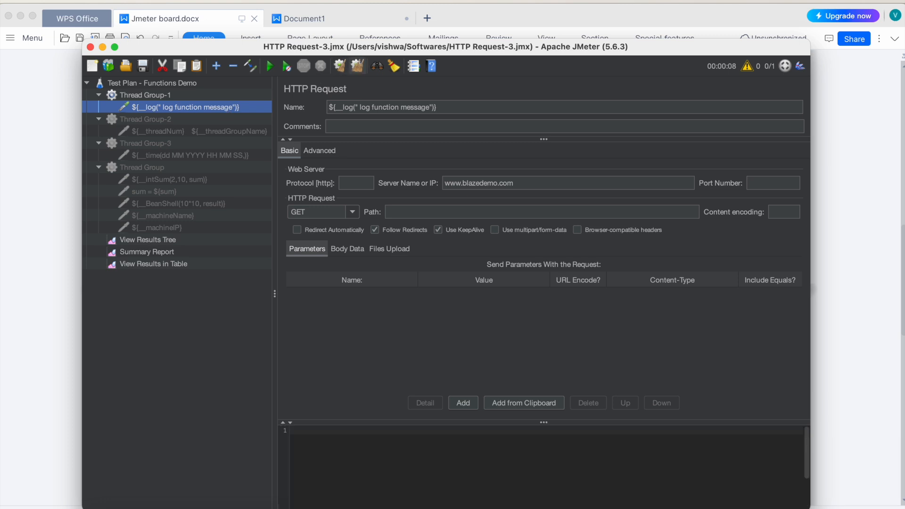
click(270, 66)
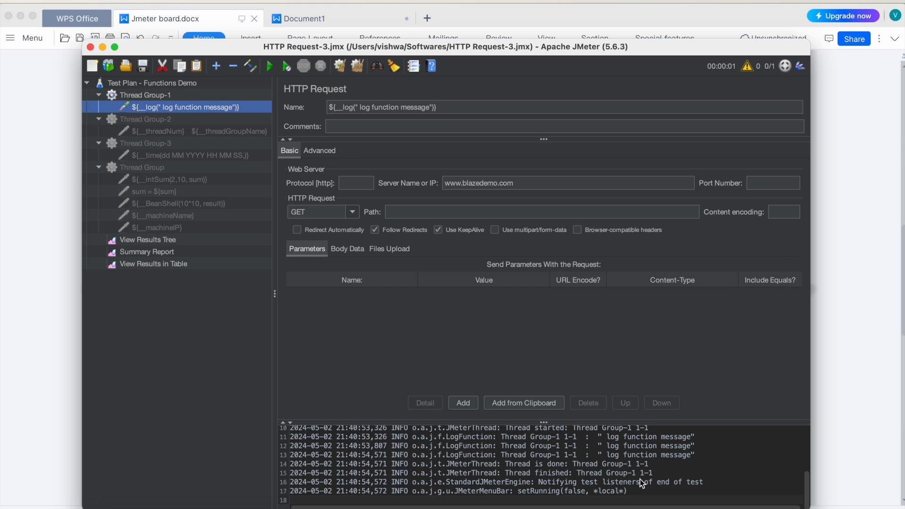
scroll(497, 474, up, 2)
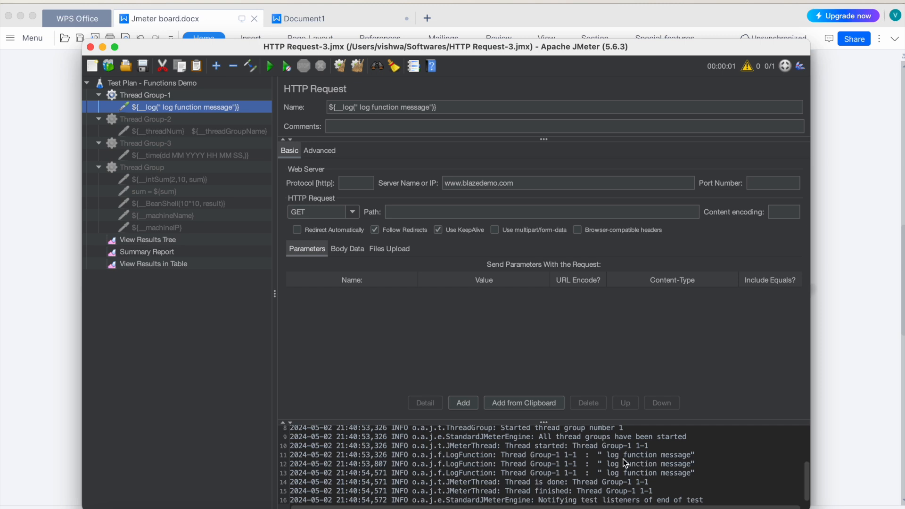
click(403, 454)
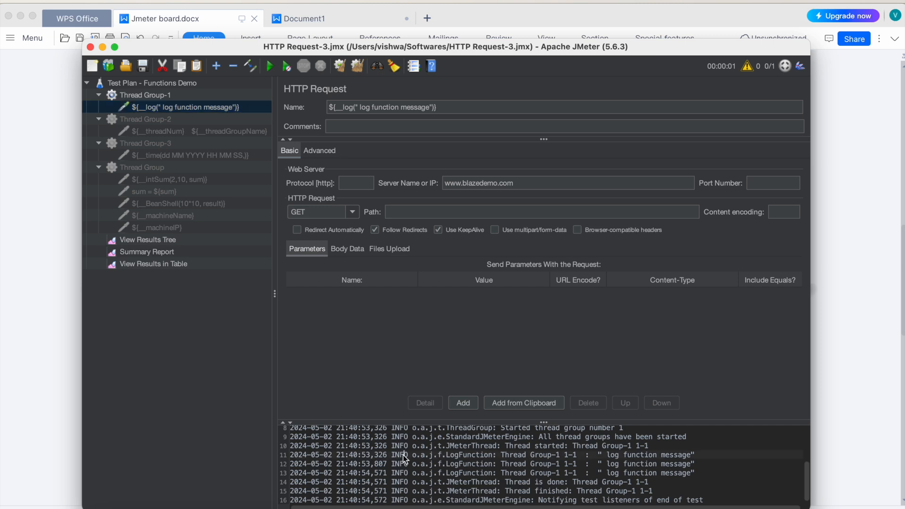
triple_click(402, 454)
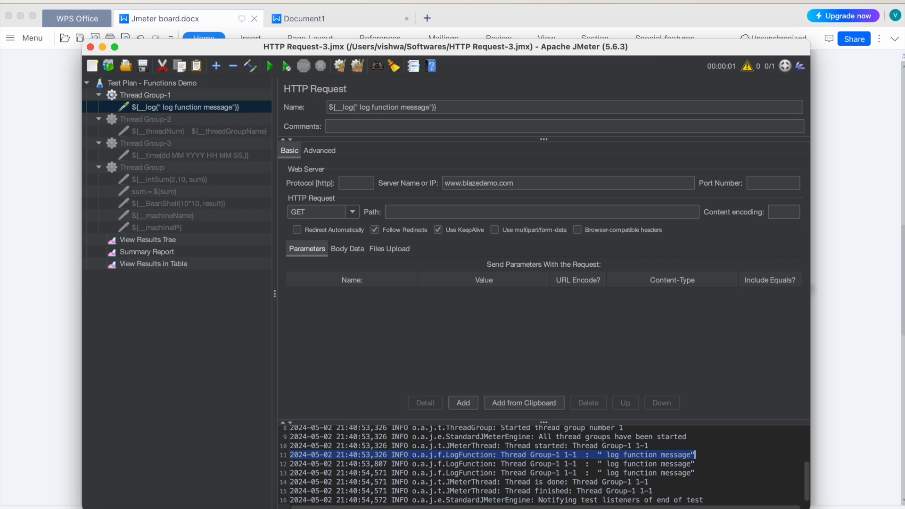
Step: Look up the parameters of the log function in the Function Helper dialog and close it
click(233, 0)
click(273, 42)
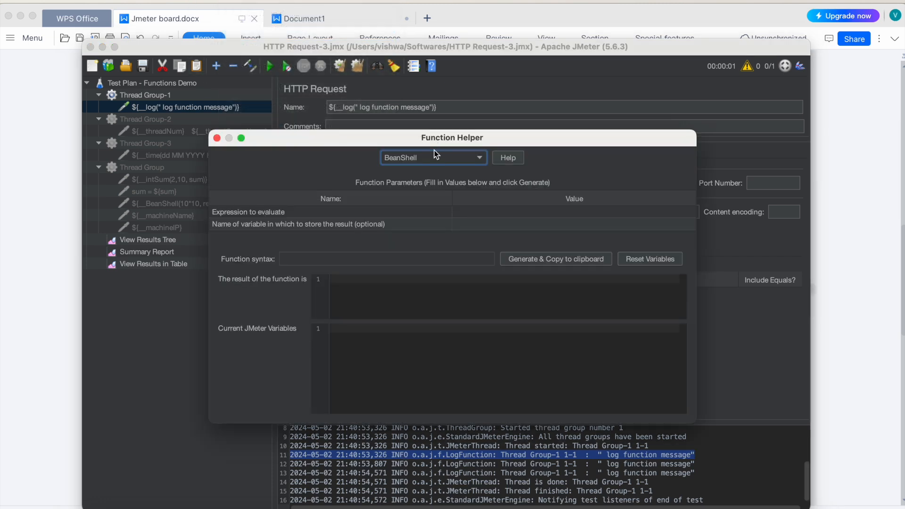
click(412, 164)
scroll(411, 295, down, 3)
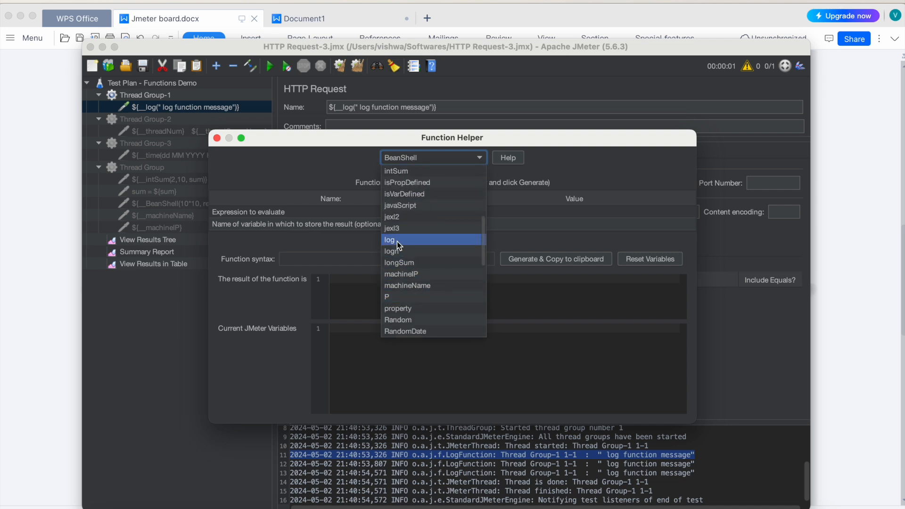
click(401, 240)
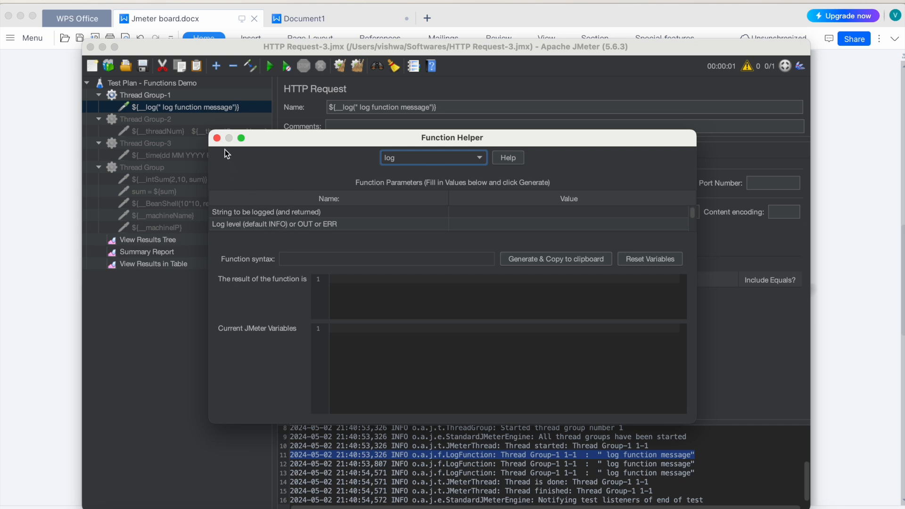
click(217, 138)
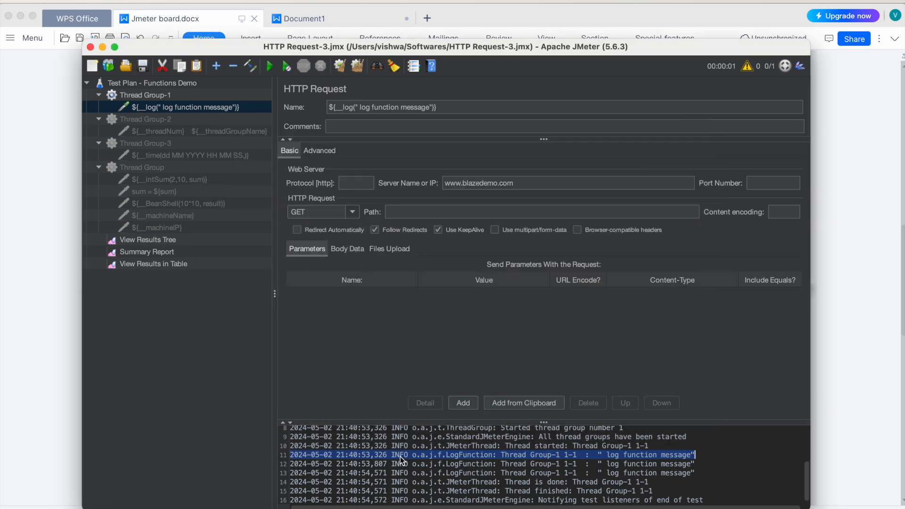
Step: Highlight the LogFunction message lines in the log output, then hide the Log Viewer
drag(694, 472, 426, 454)
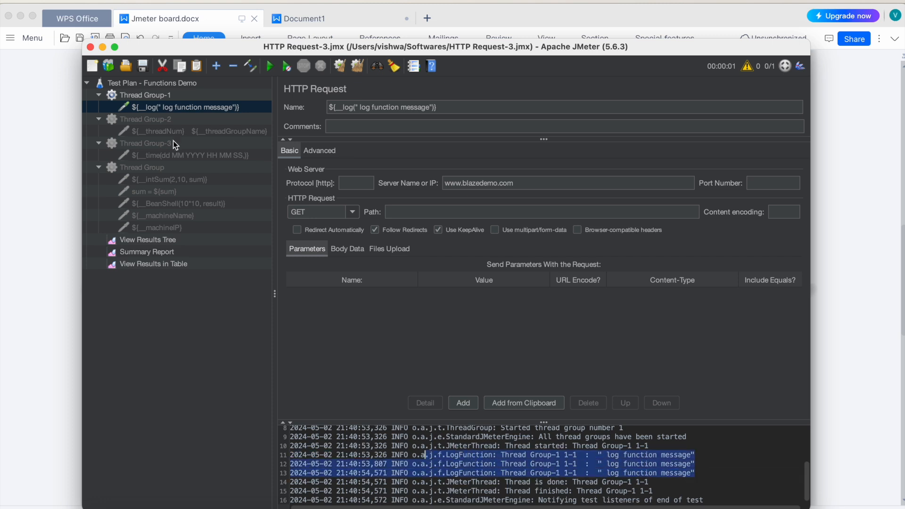
click(202, 4)
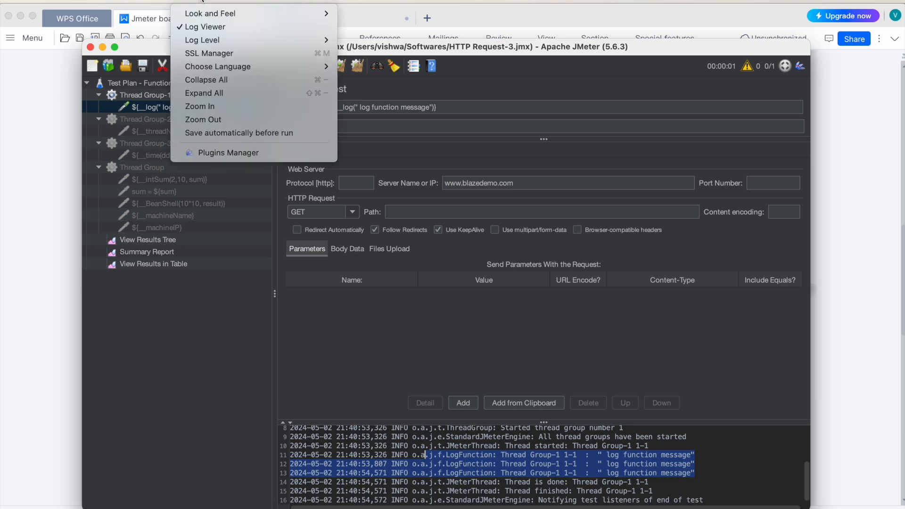
click(203, 26)
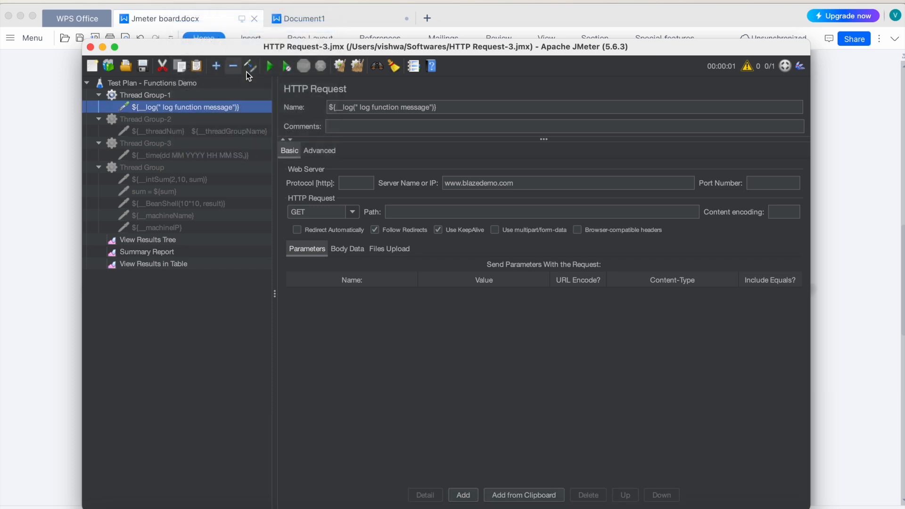